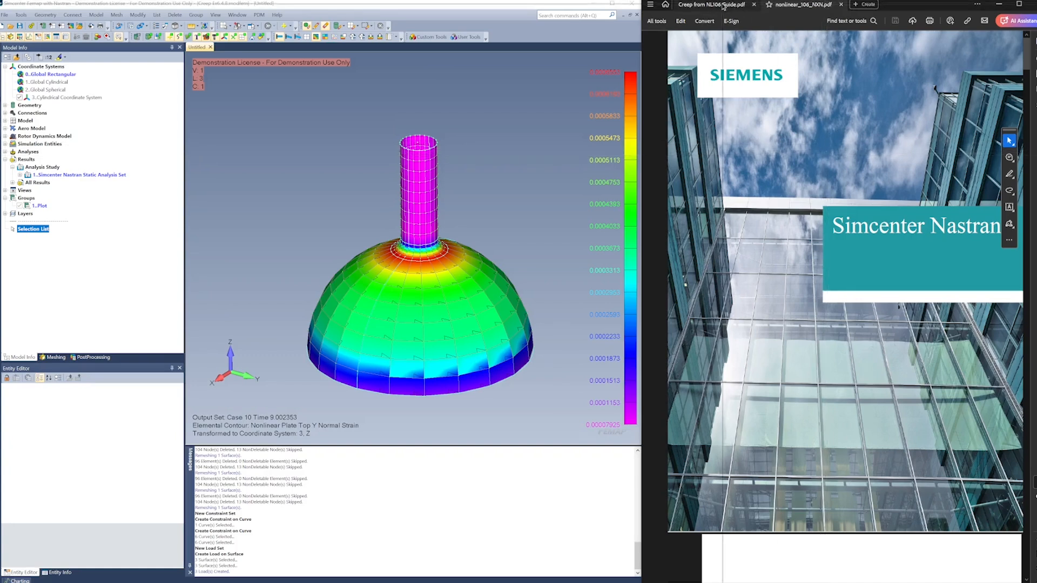
Review the nozzle-to-spherical shell benchmark section, its creep parameters, finite element model figure and circumferential strain plot in the NL106 creep guide
key(ctrl+Tab)
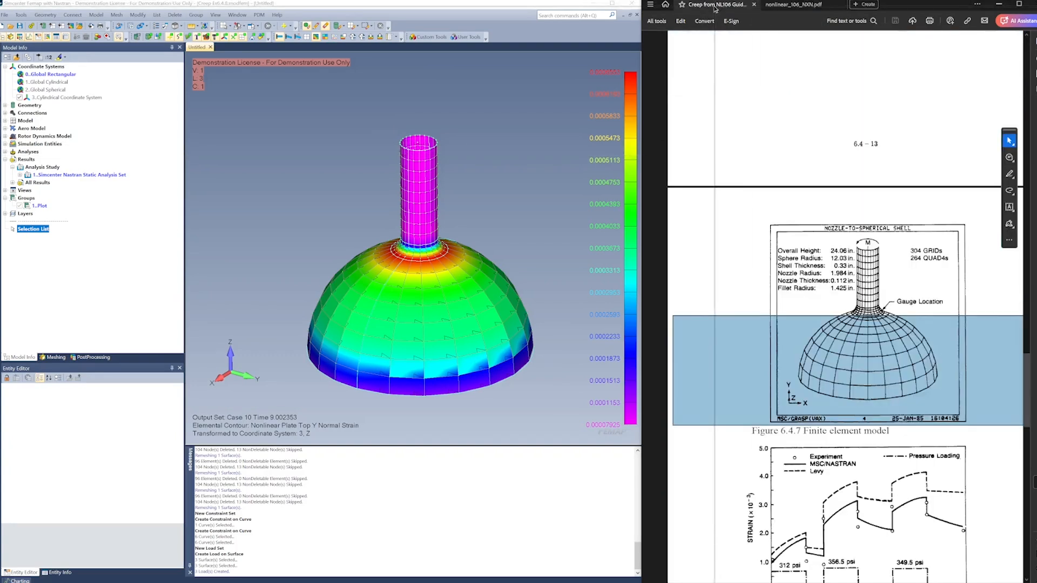
click(718, 286)
click(713, 385)
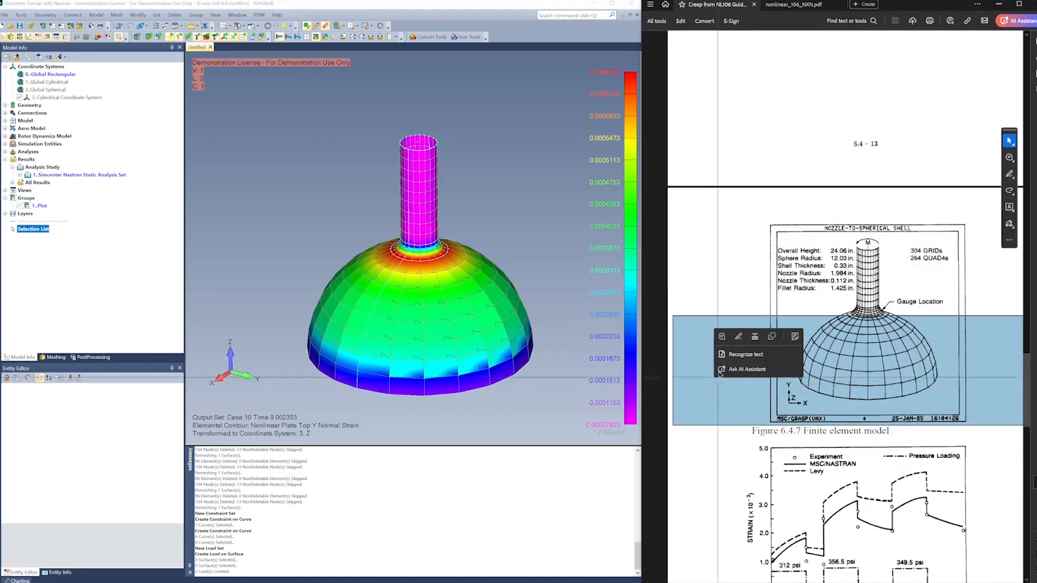
right_click(742, 268)
click(724, 266)
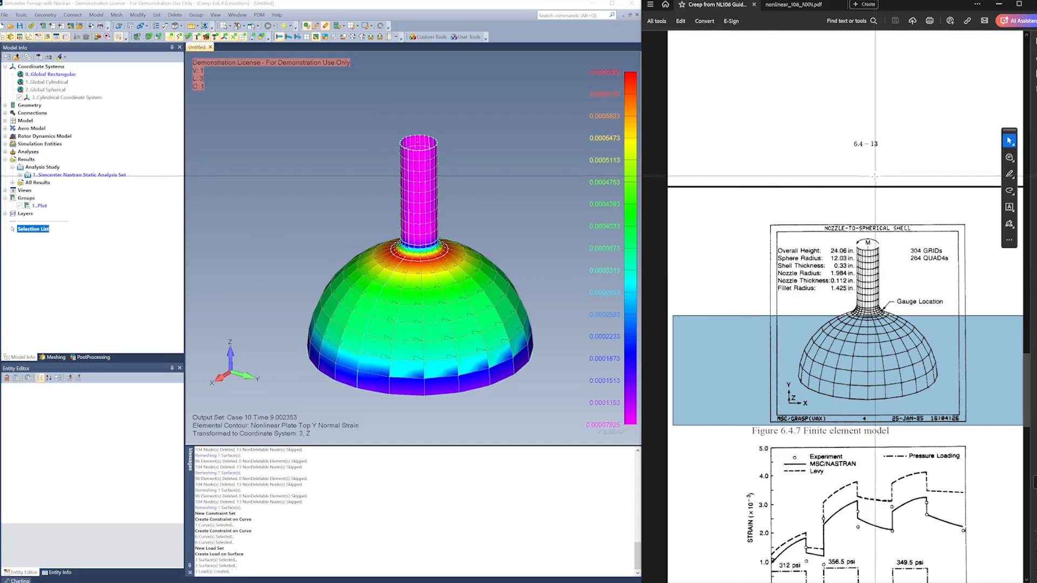
mouse_move(1028, 394)
mouse_down()
mouse_move(1029, 202)
mouse_move(1029, 446)
mouse_move(1029, 396)
mouse_up()
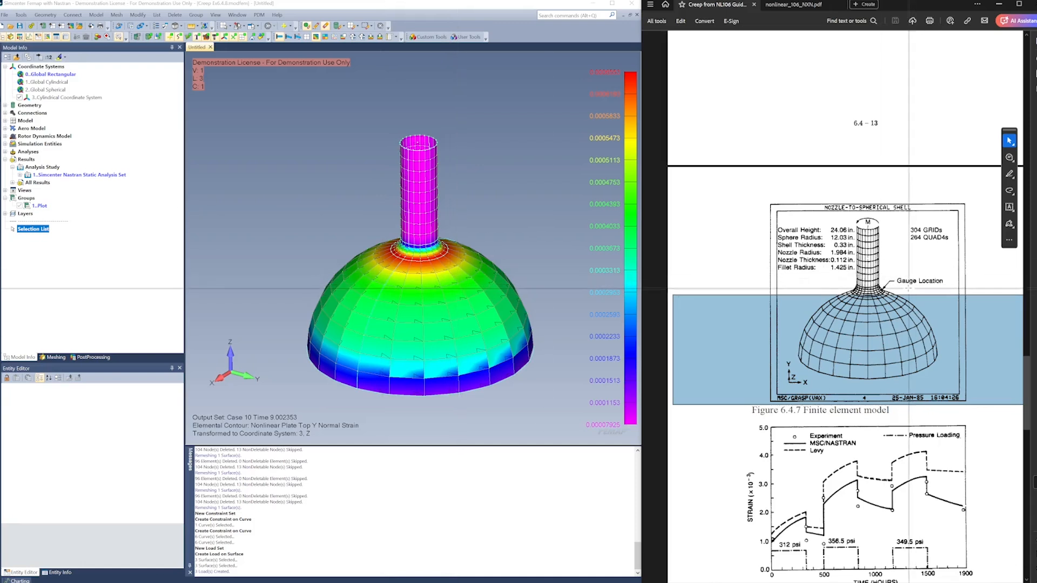
scroll(908, 289, up, 3)
scroll(908, 288, up, 8)
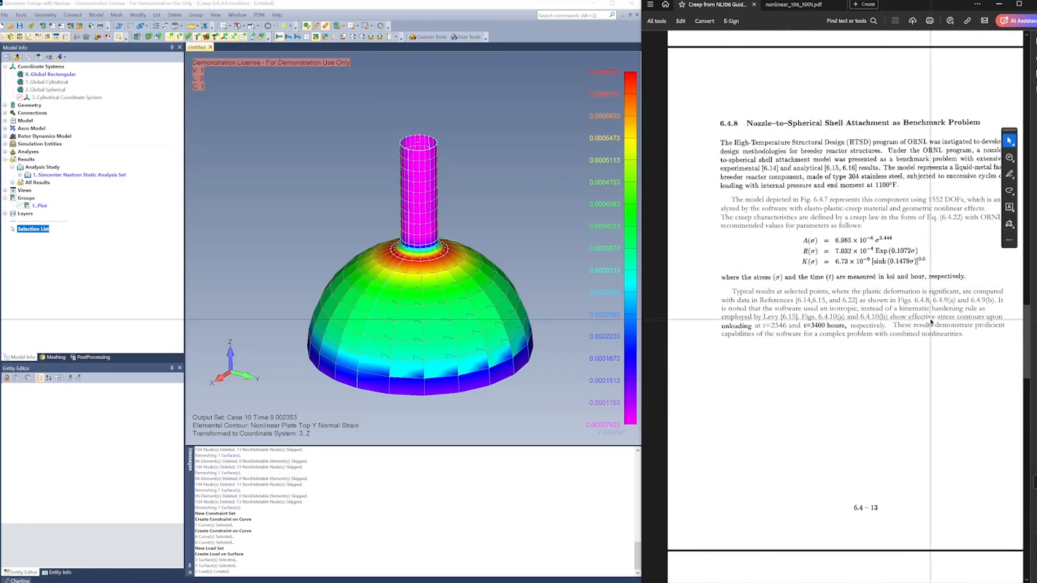
scroll(928, 321, down, 2)
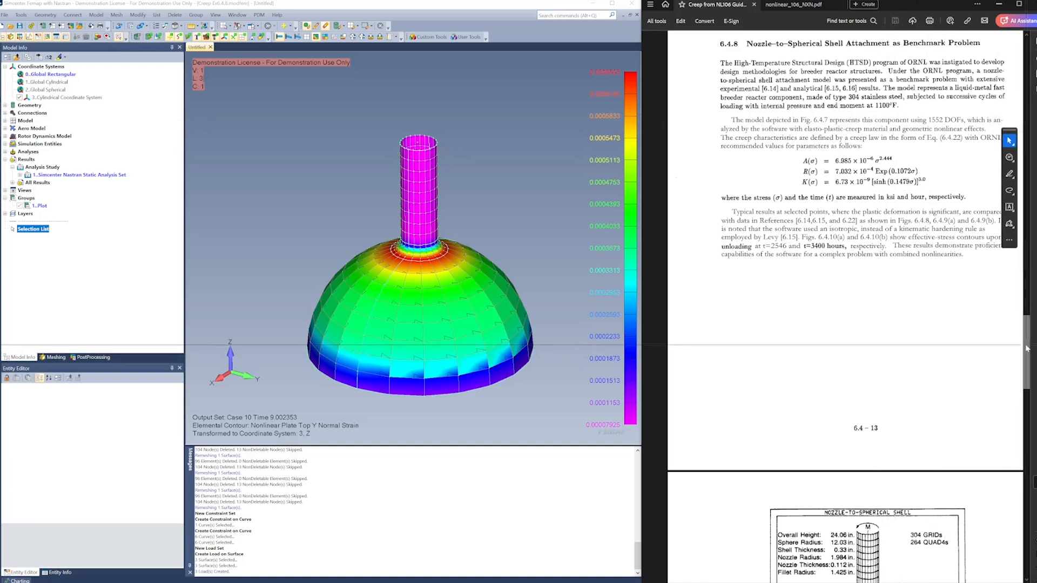
drag(1027, 349, 1032, 409)
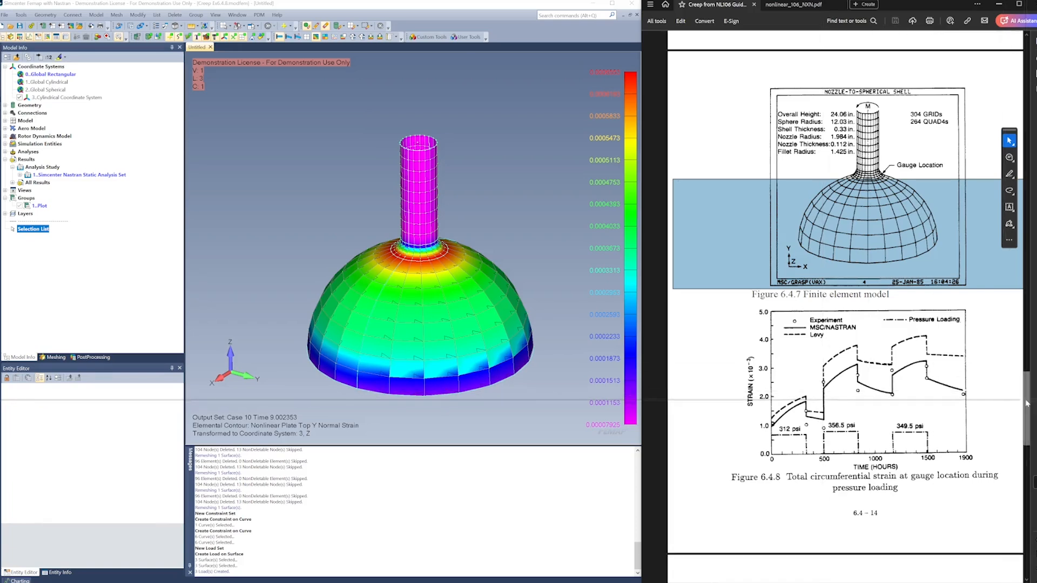
mouse_move(1027, 404)
mouse_down()
mouse_move(1029, 417)
mouse_move(1028, 355)
mouse_move(1031, 394)
mouse_up()
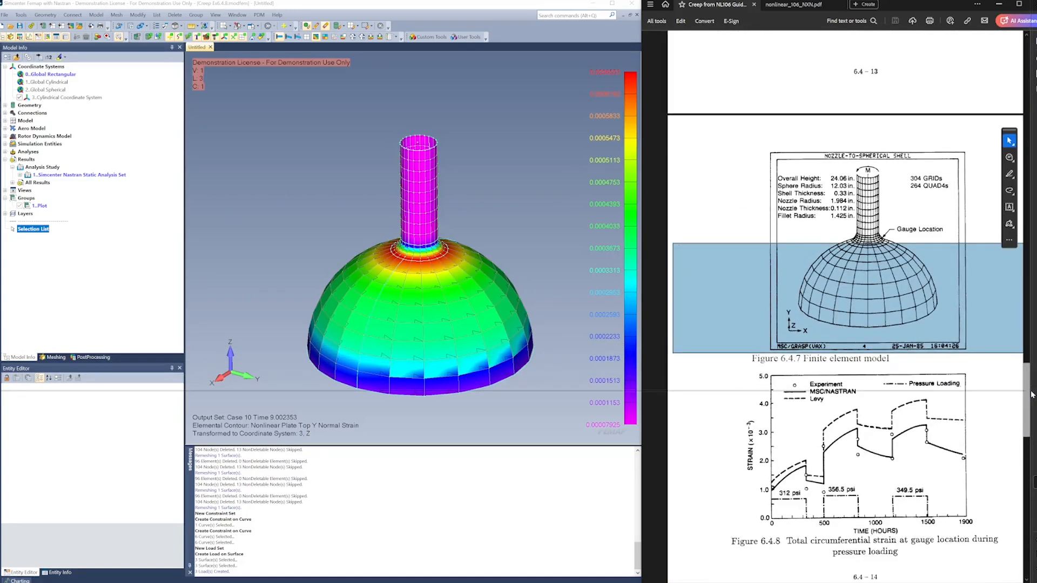
drag(1031, 394, 1033, 344)
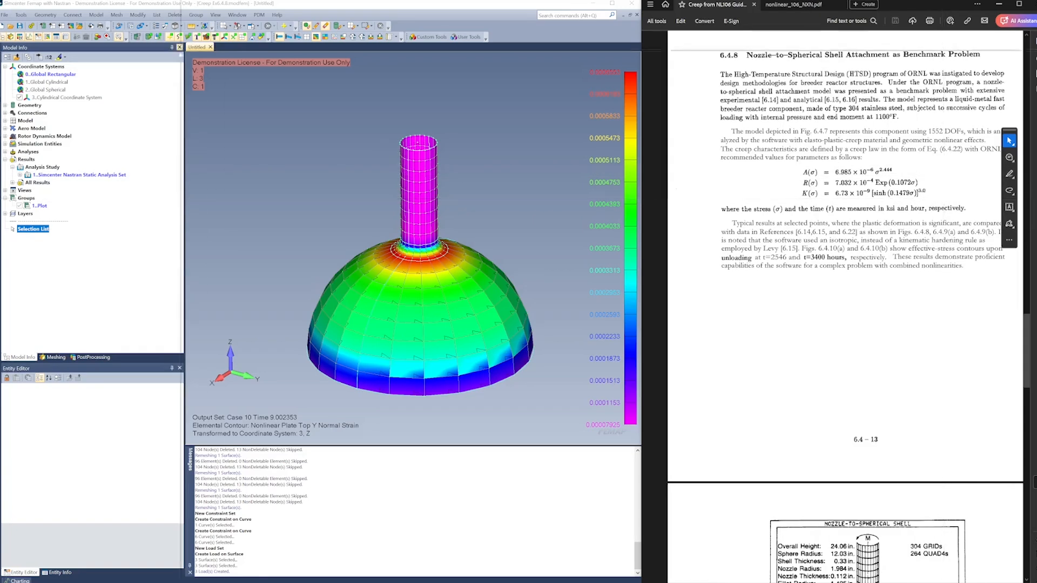
Create a new model and import the Nozzel.par geometry with a geometry scale factor of 39.37
click(4, 26)
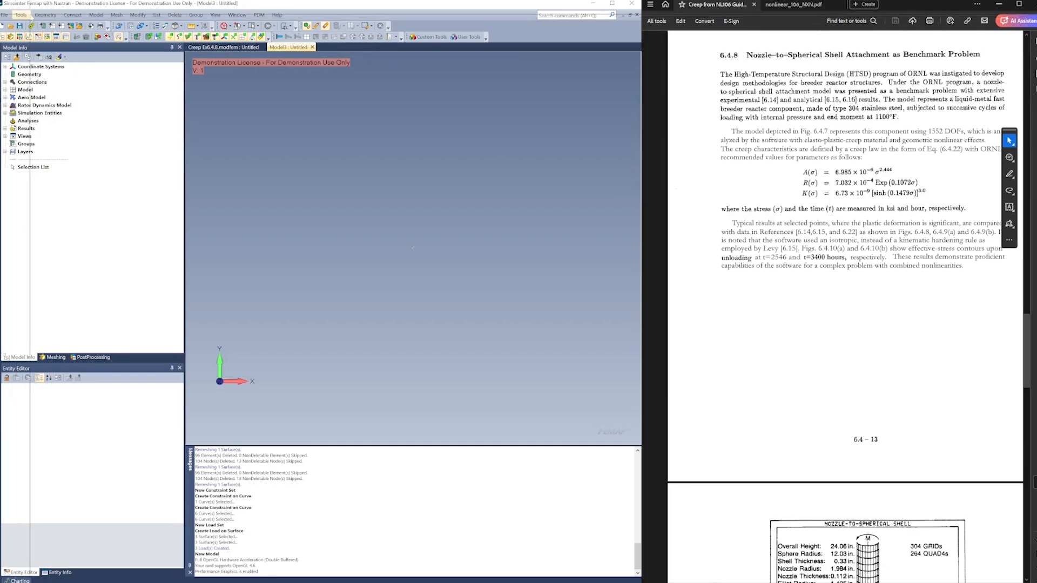
click(4, 14)
mouse_move(135, 113)
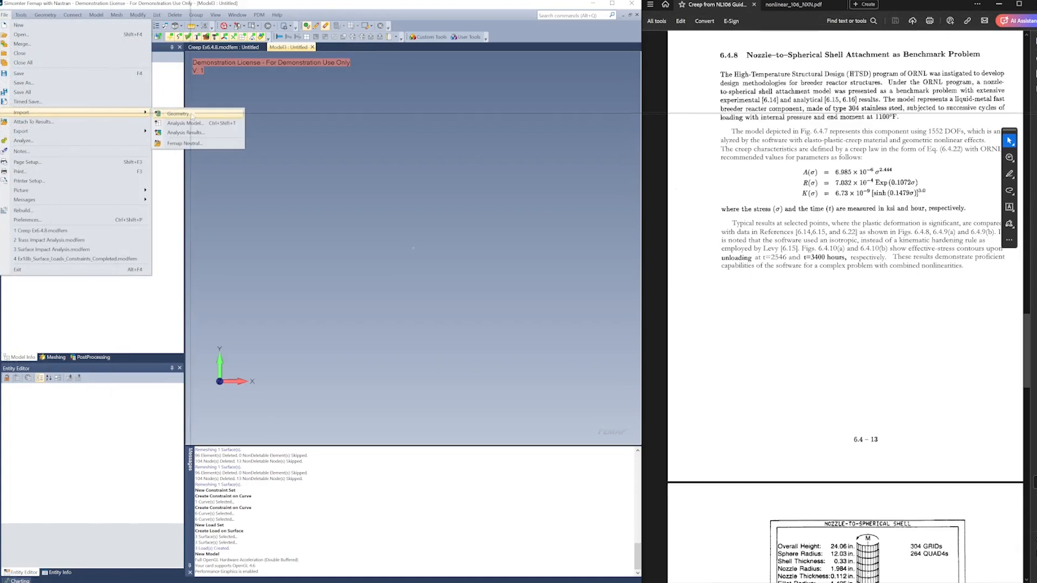
click(190, 115)
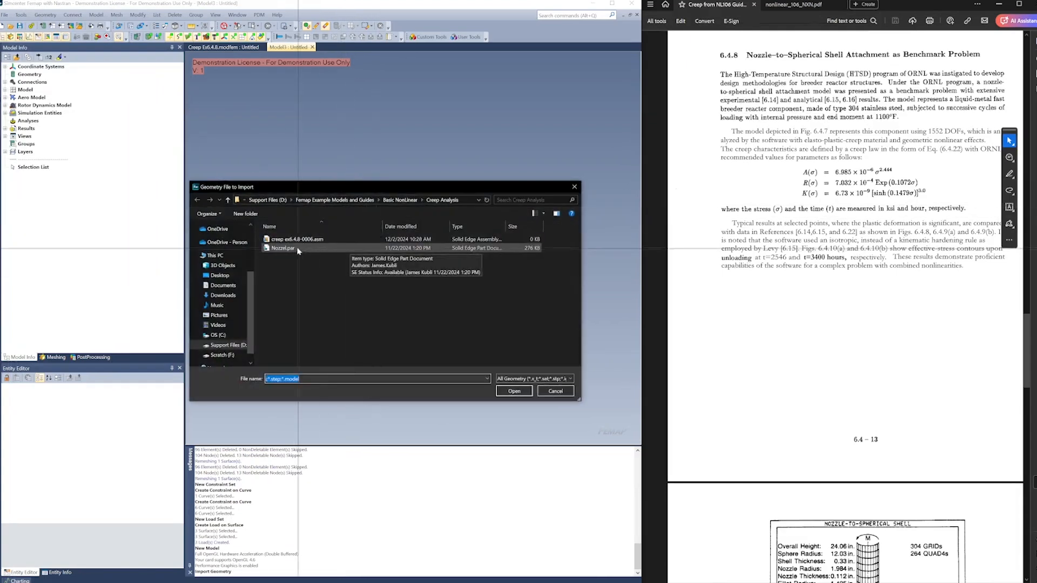
double_click(283, 248)
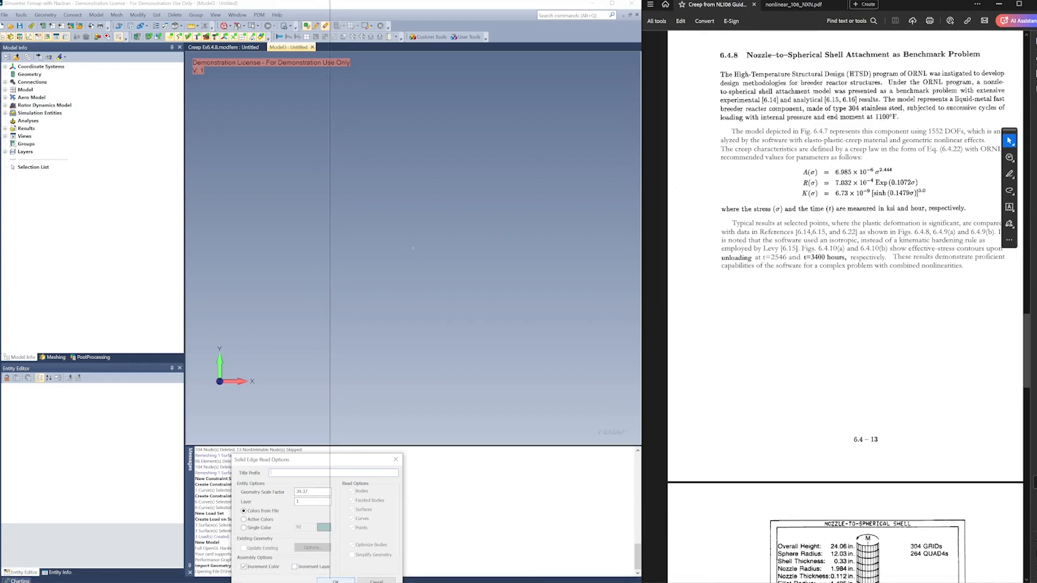
click(335, 580)
Measure the imported part's overall height between points on the dome's base edge and the nozzle's upper rim for comparison with the guide
scroll(782, 405, down, 3)
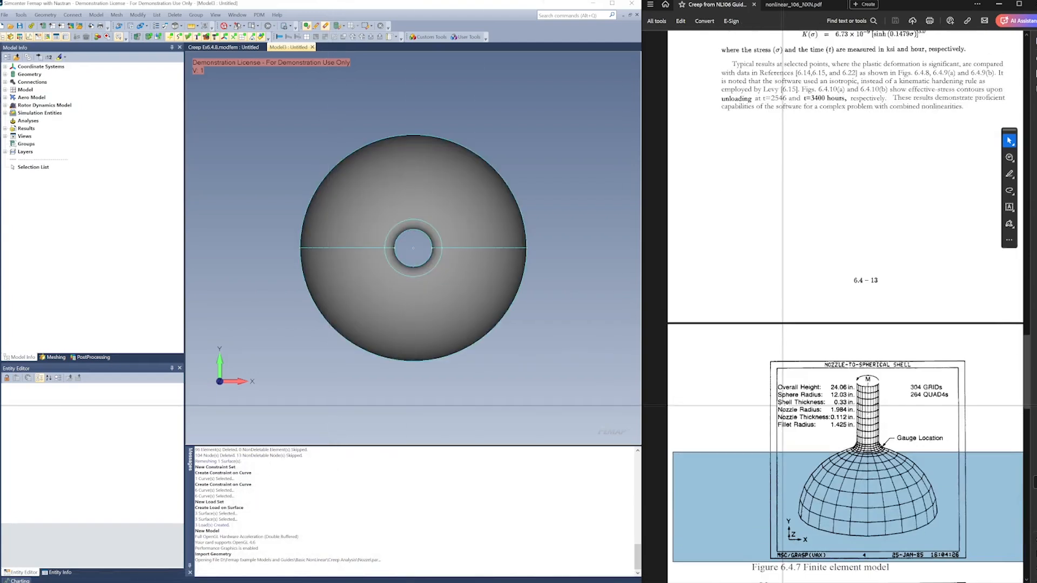
scroll(783, 405, down, 3)
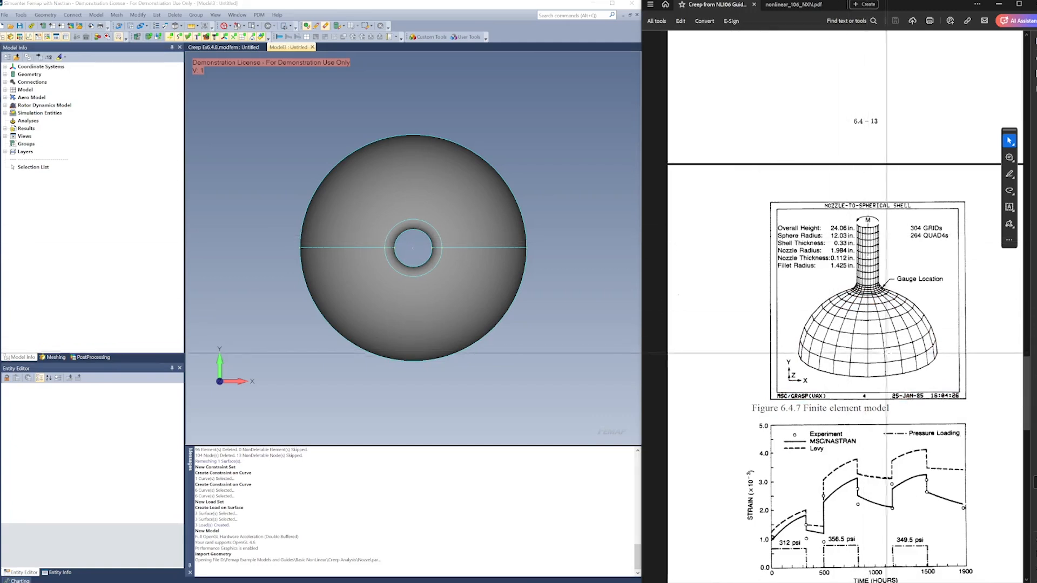
middle_drag(514, 341, 539, 162)
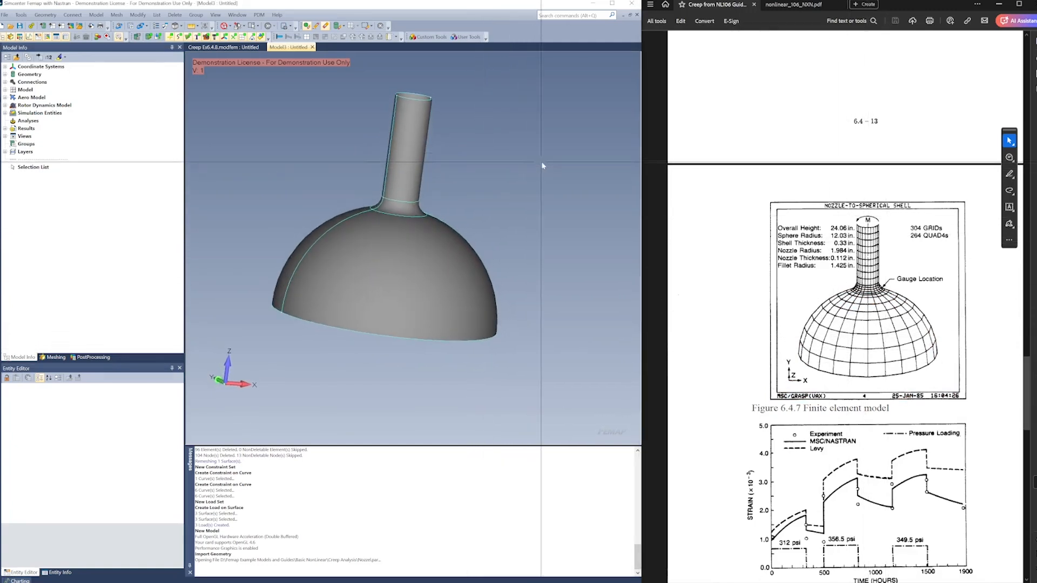
click(193, 26)
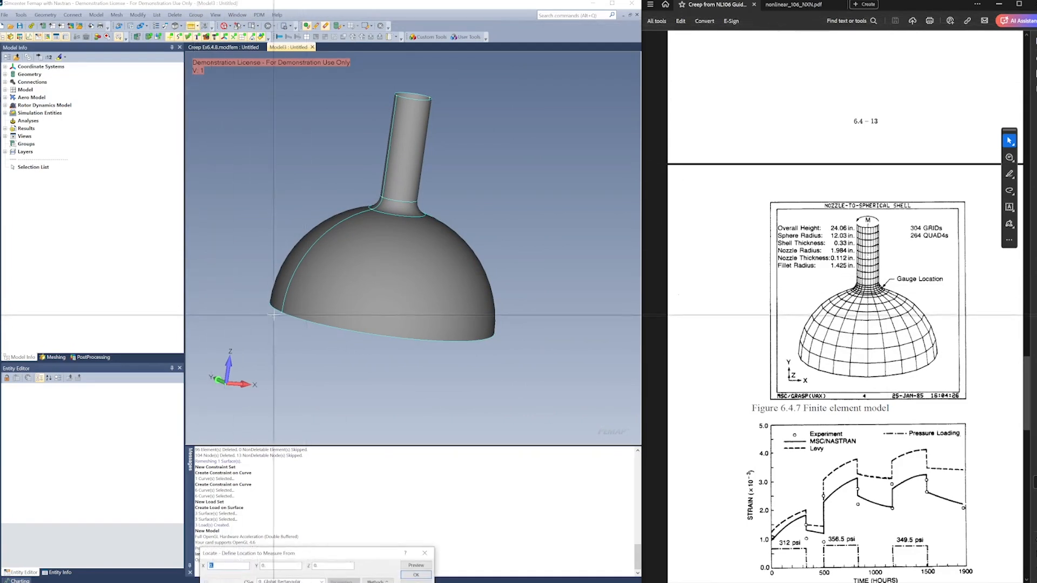
right_click(238, 278)
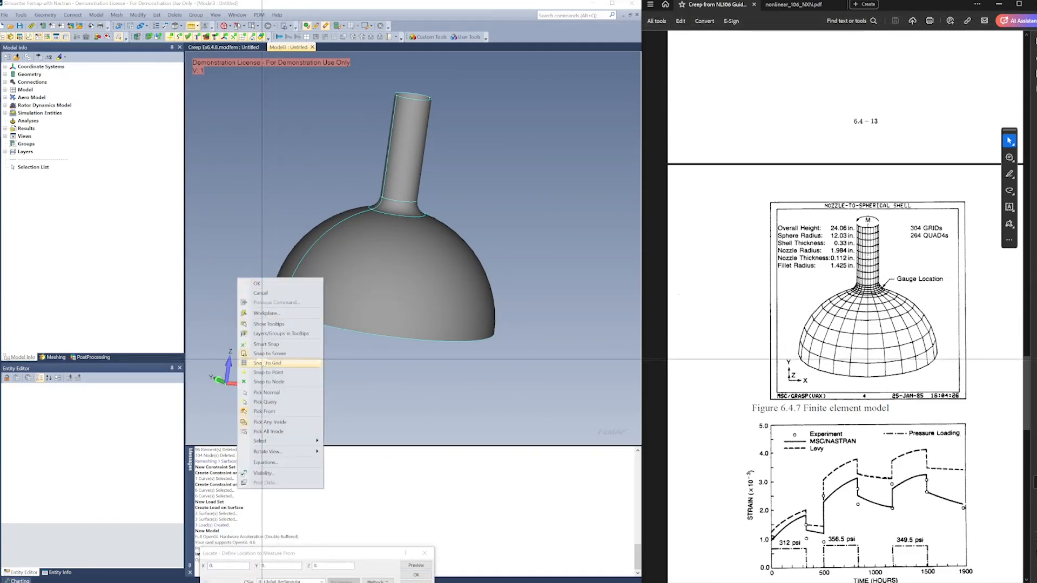
click(263, 372)
click(281, 313)
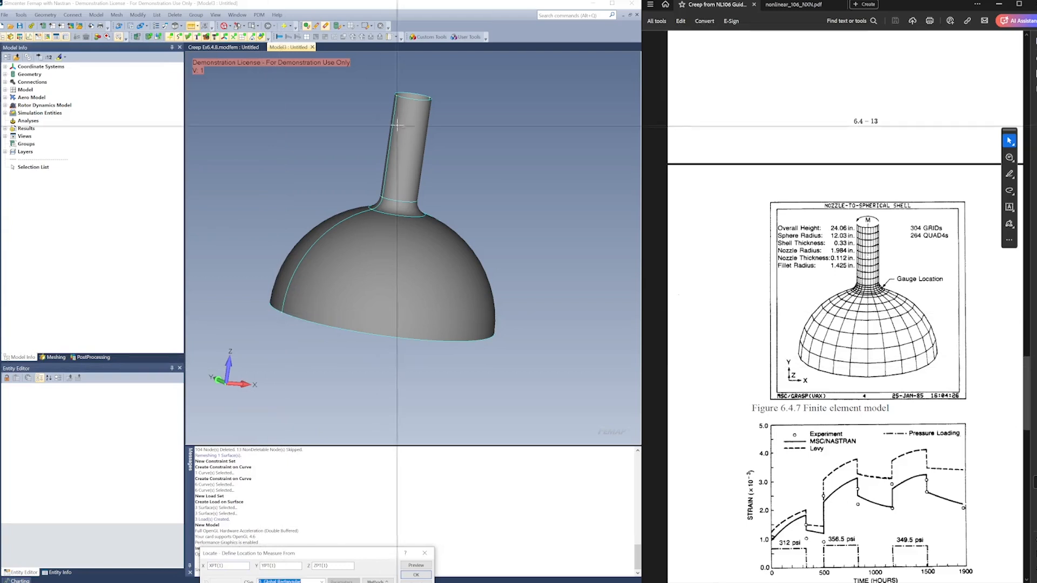
key(Return)
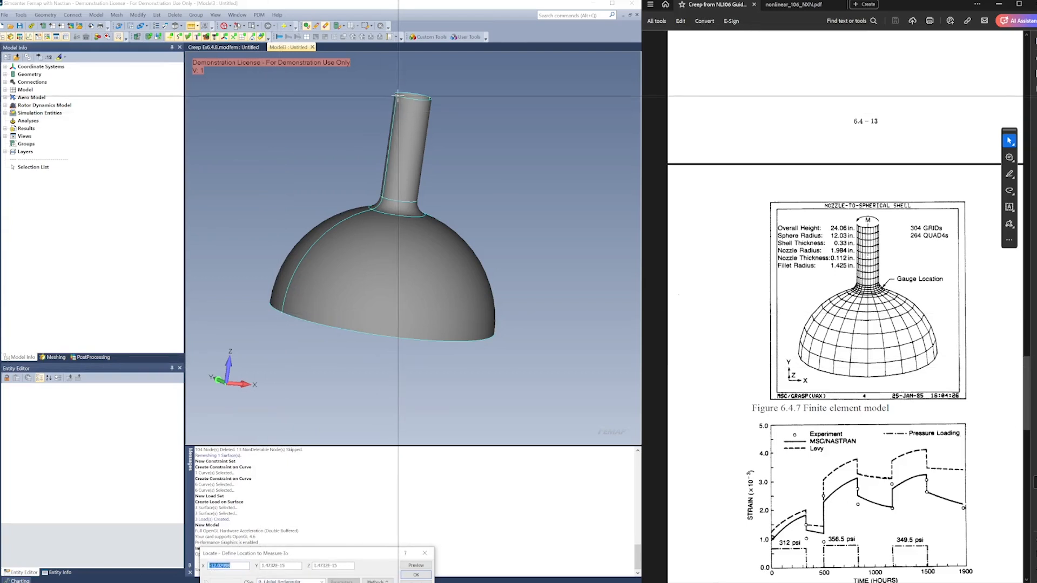
click(397, 97)
key(Return)
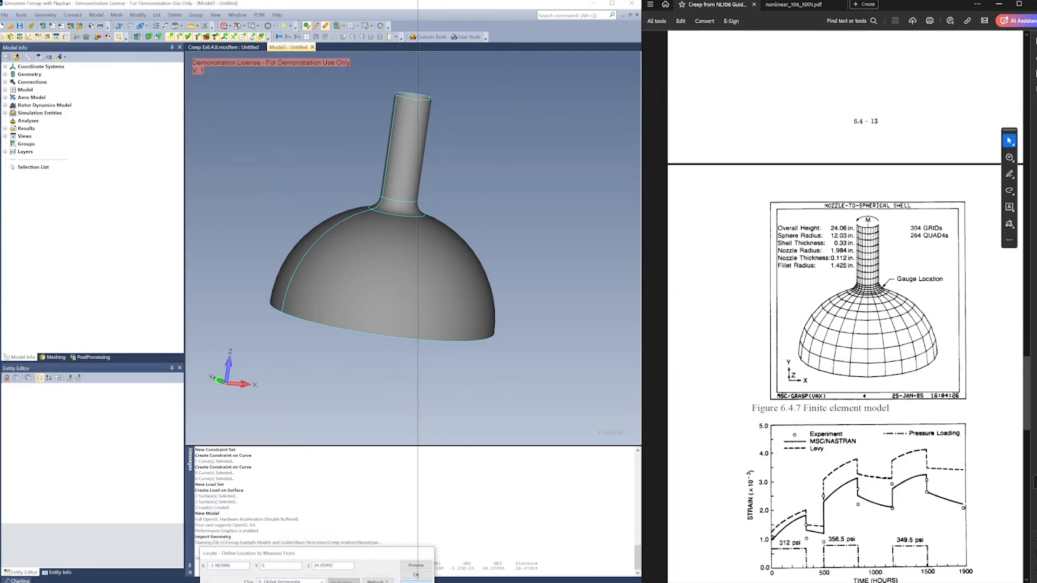
key(Escape)
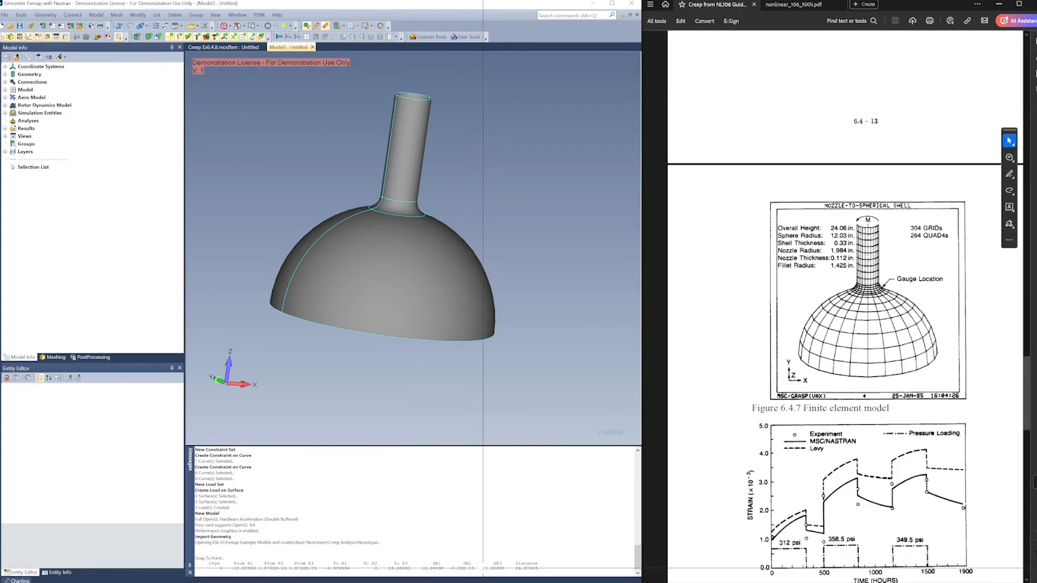
drag(481, 568, 515, 568)
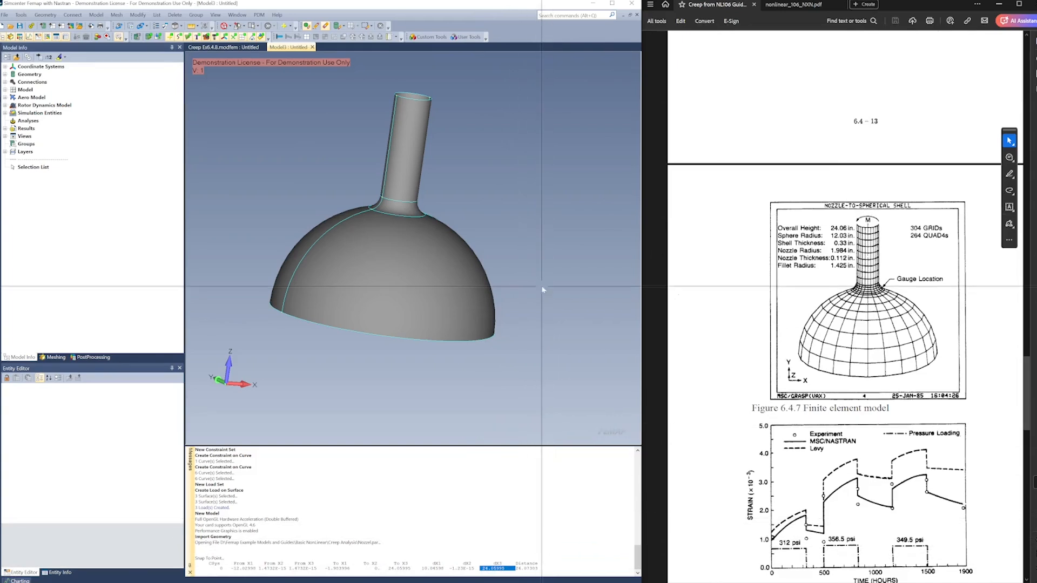
Create an isotropic material by loading Stainless Steel 304 Specialty from the mat_eng_in-lbf-psi-degF-BTU.esp standard library
middle_drag(547, 213, 510, 236)
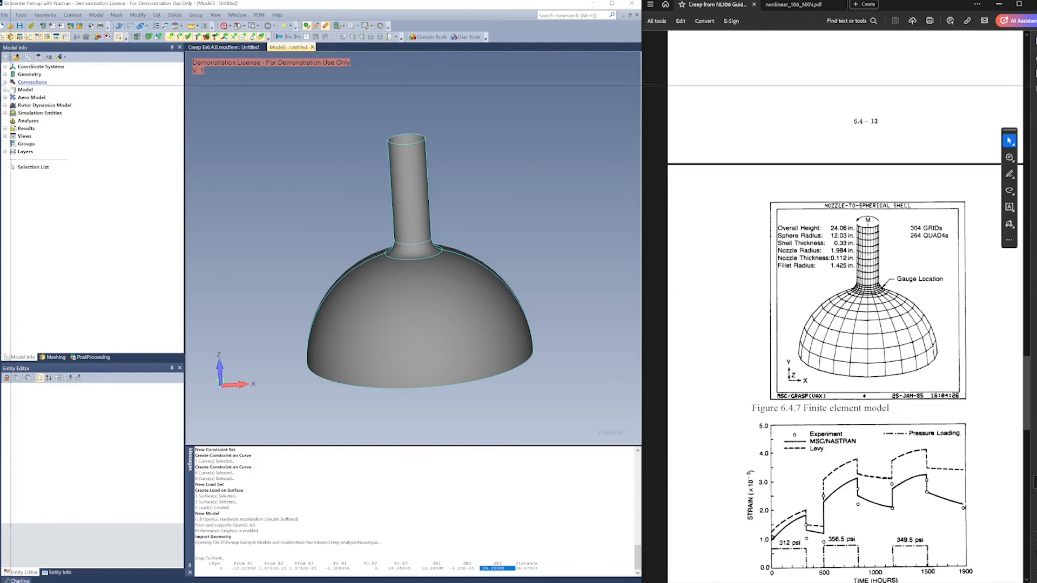
click(6, 90)
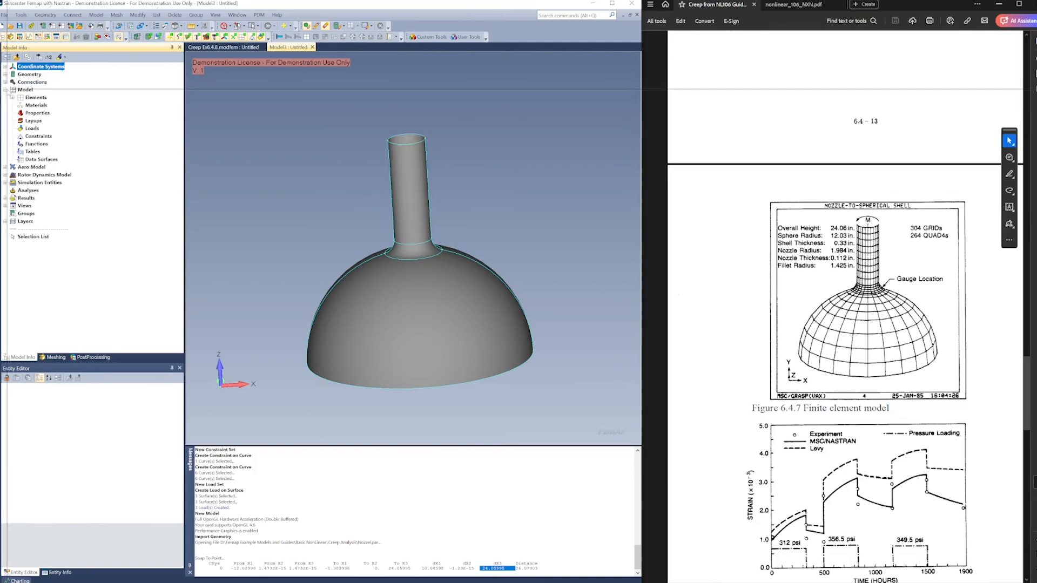
right_click(36, 106)
click(58, 113)
scroll(798, 281, up, 10)
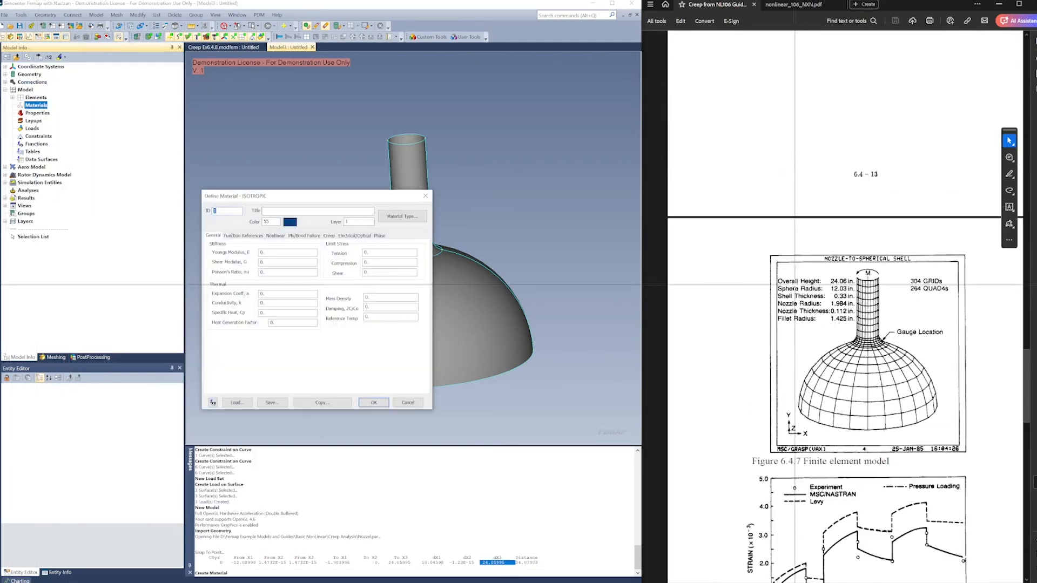
scroll(797, 281, up, 4)
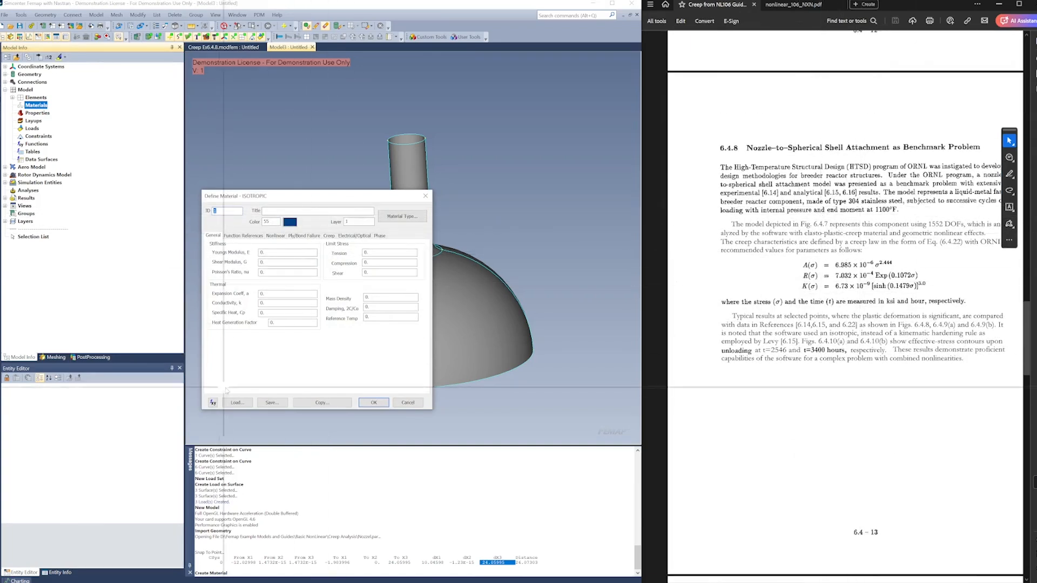
click(237, 402)
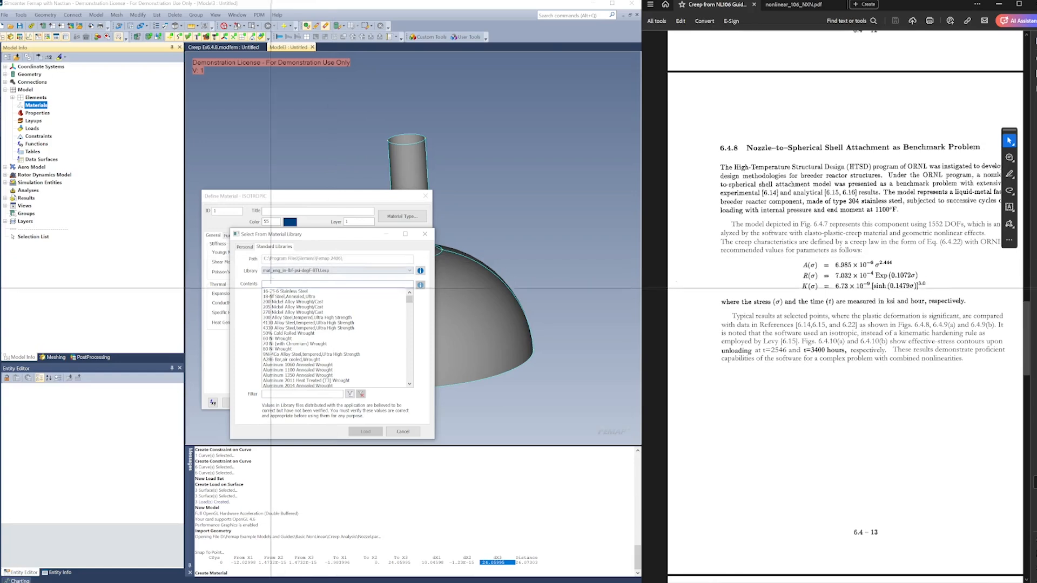
drag(409, 299, 406, 358)
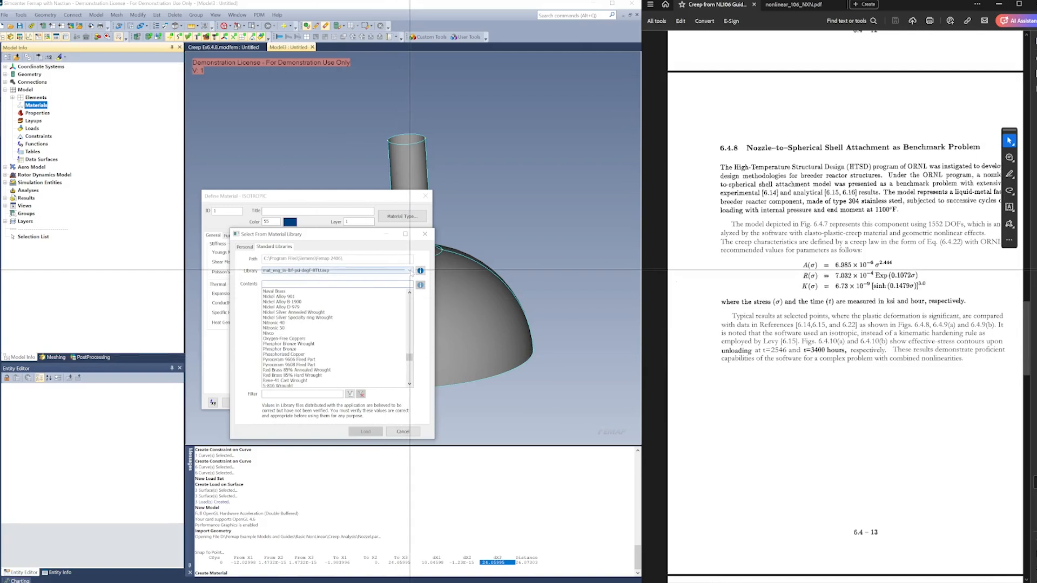
click(410, 271)
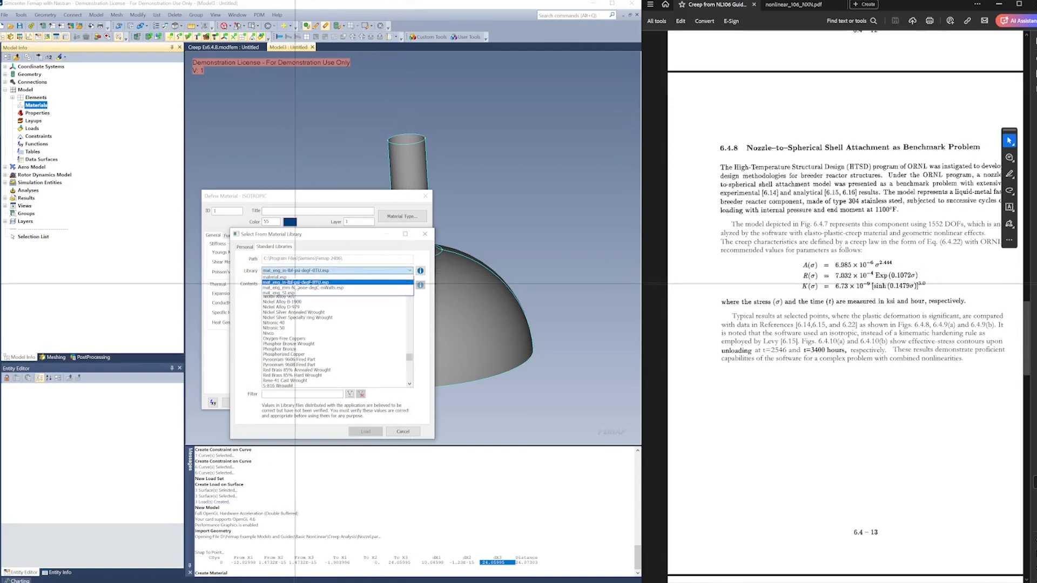
click(294, 283)
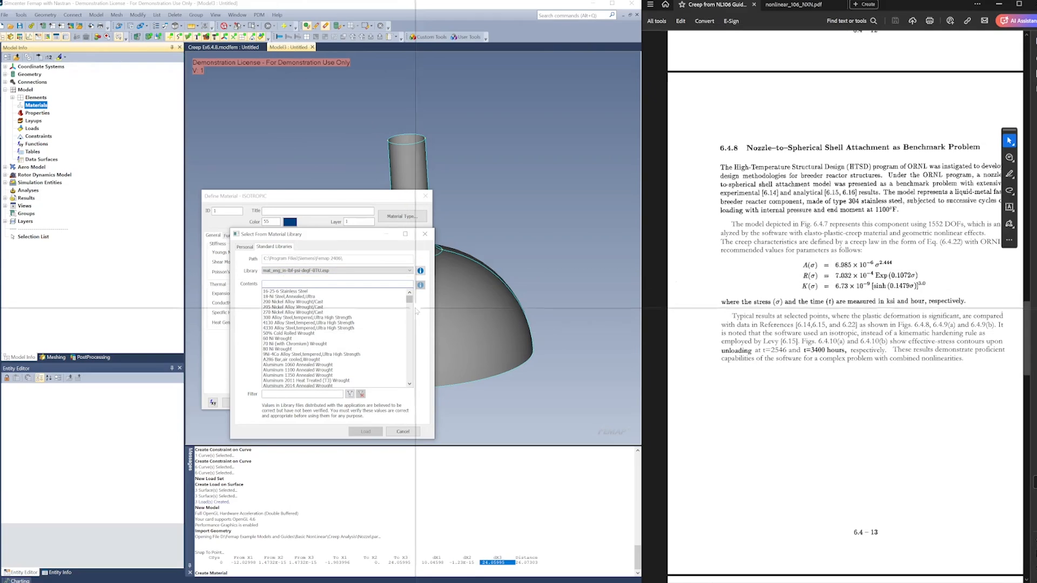
drag(410, 301, 412, 371)
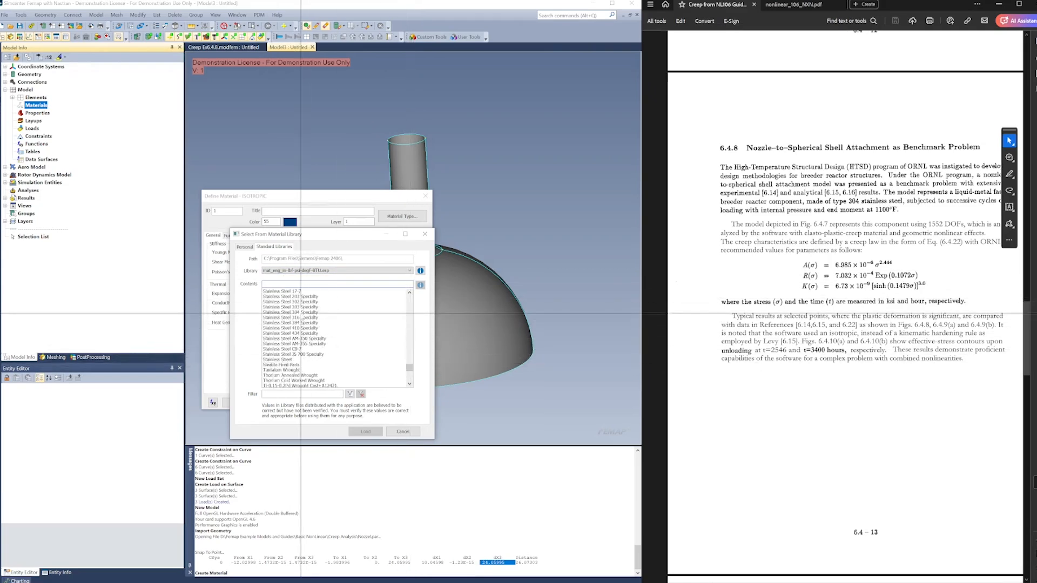
click(303, 312)
click(372, 432)
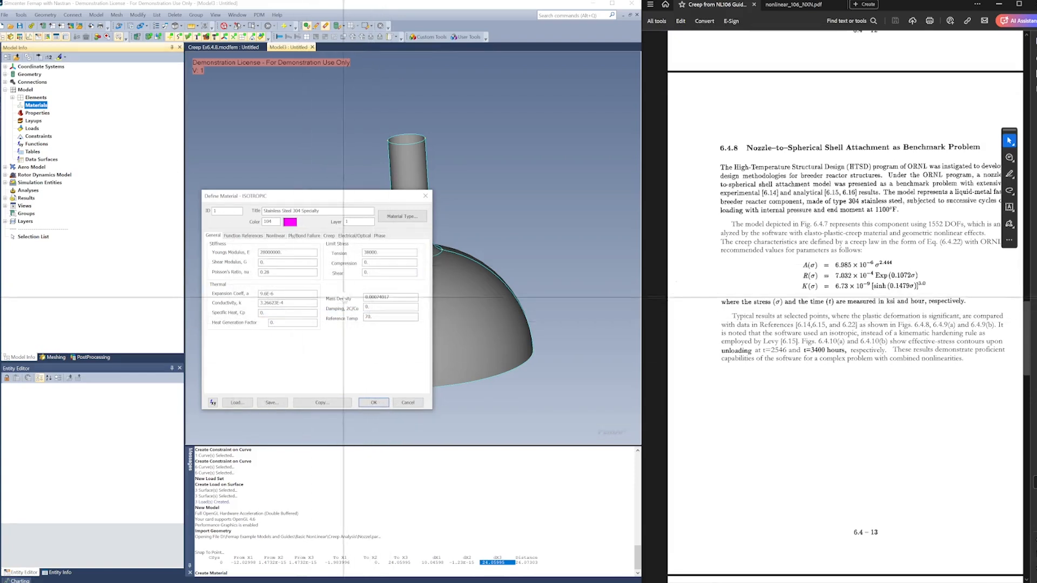
Define the material's empirical creep law with reference temperature 1100 and coefficients a 6.985e-6, b 2.444, c 7.032e-4, d 0.1072, e 6.73e-9, f 0.1479, g 3.0
click(329, 236)
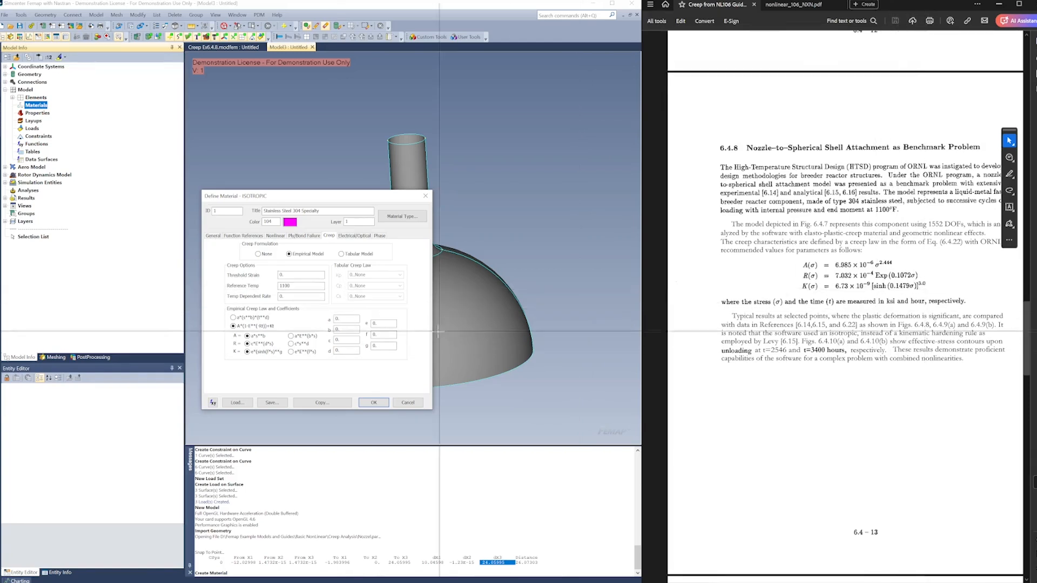
click(348, 318)
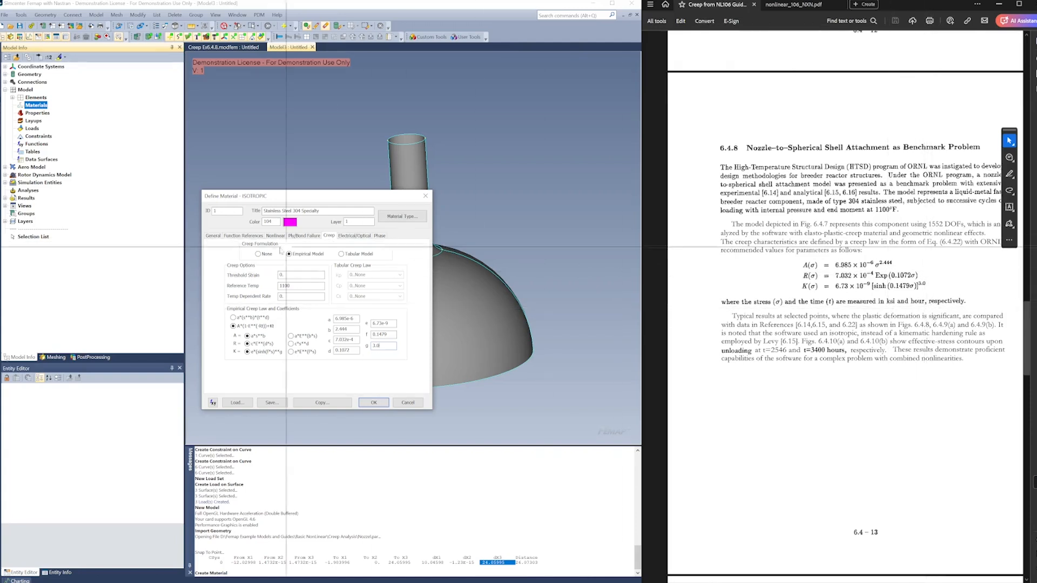
Set the material's Young's modulus to 20000 and Poisson's ratio to 0.3, title it Stainless Steel 304 Specialty 1100F, and save it
click(214, 235)
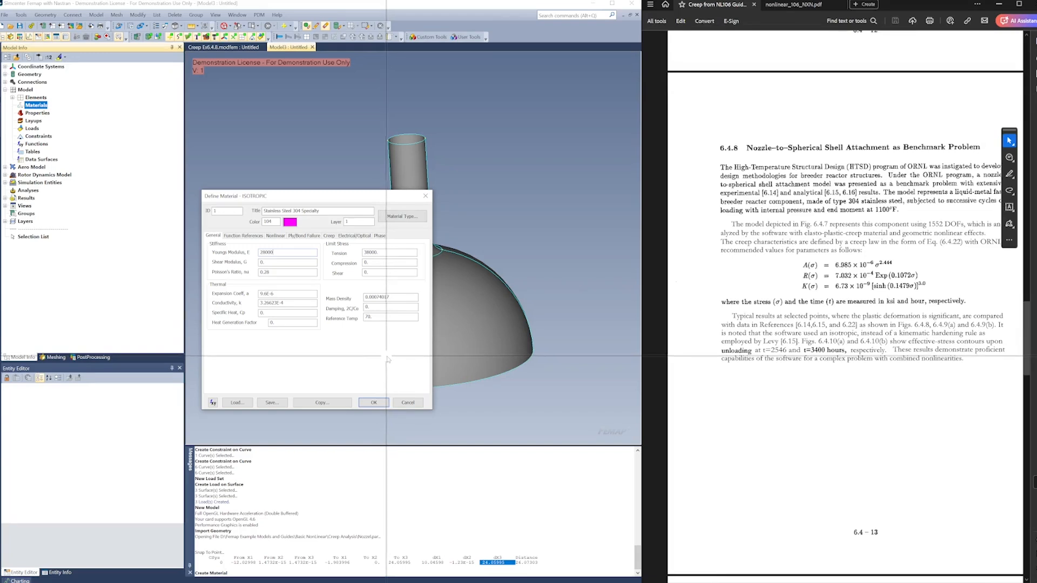
scroll(854, 353, down, 3)
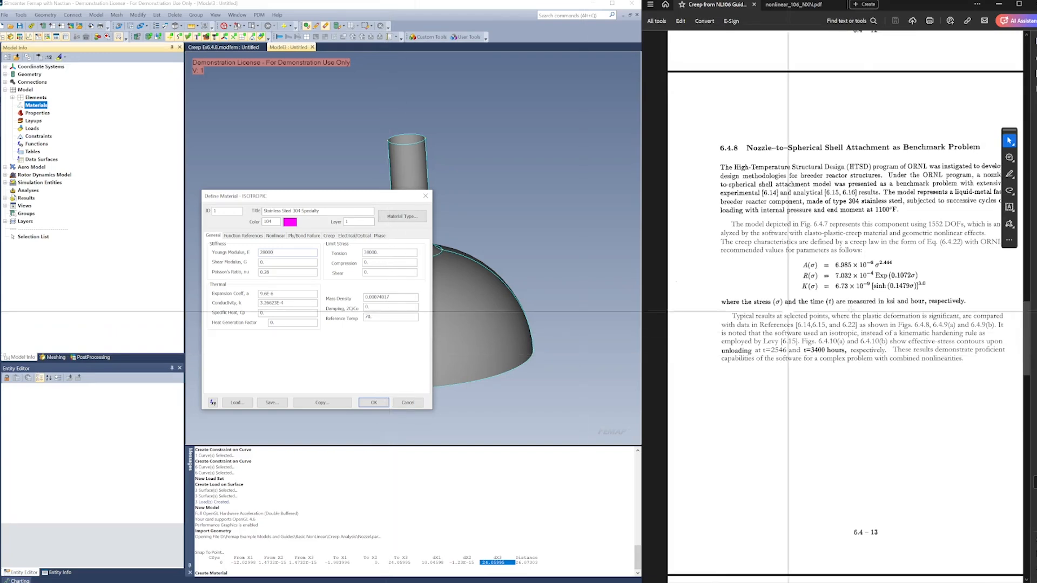
scroll(853, 353, down, 10)
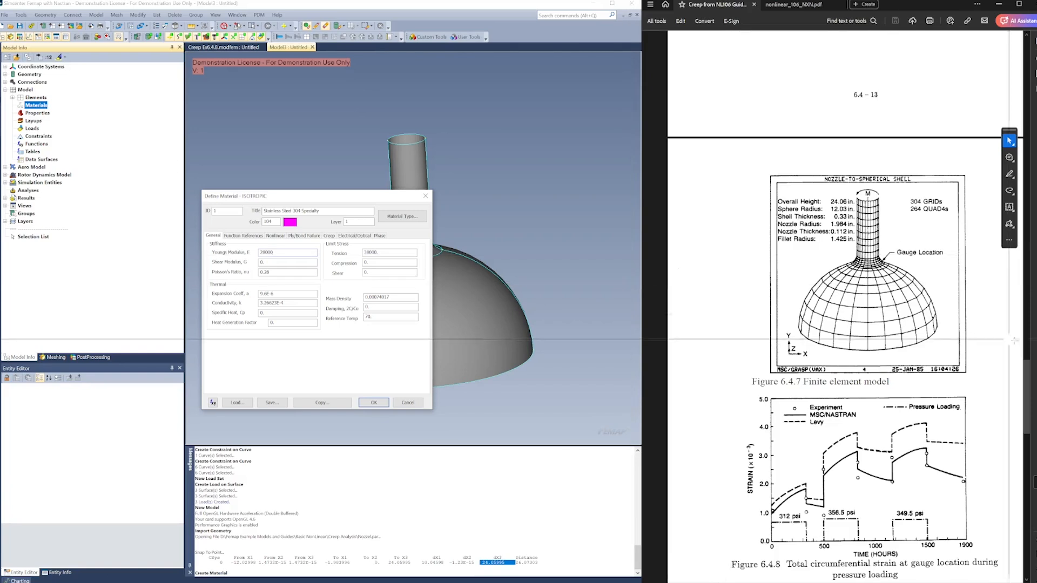
scroll(1034, 369, up, 3)
drag(1034, 369, 1033, 77)
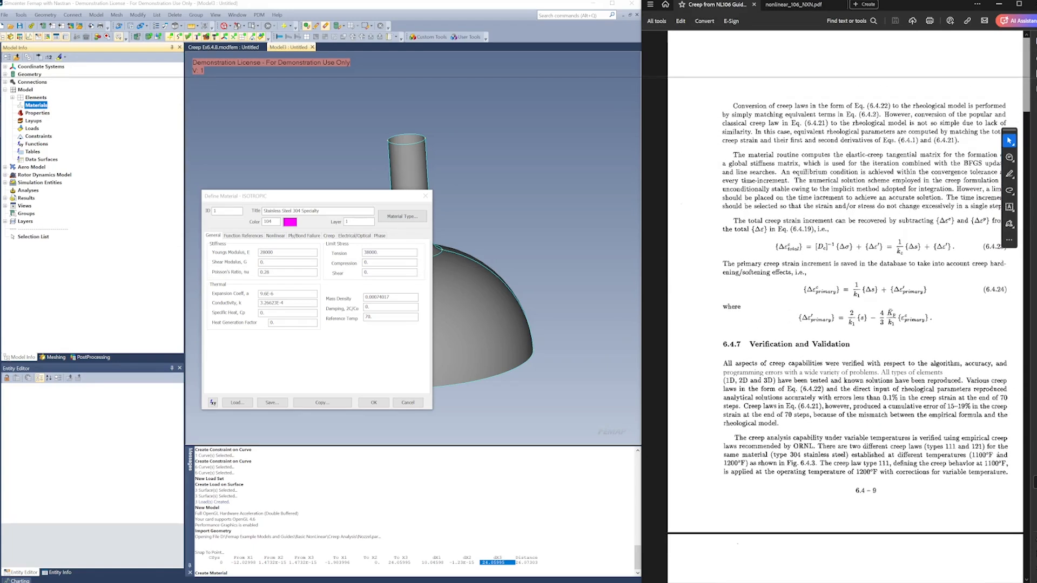
drag(1027, 77, 1028, 104)
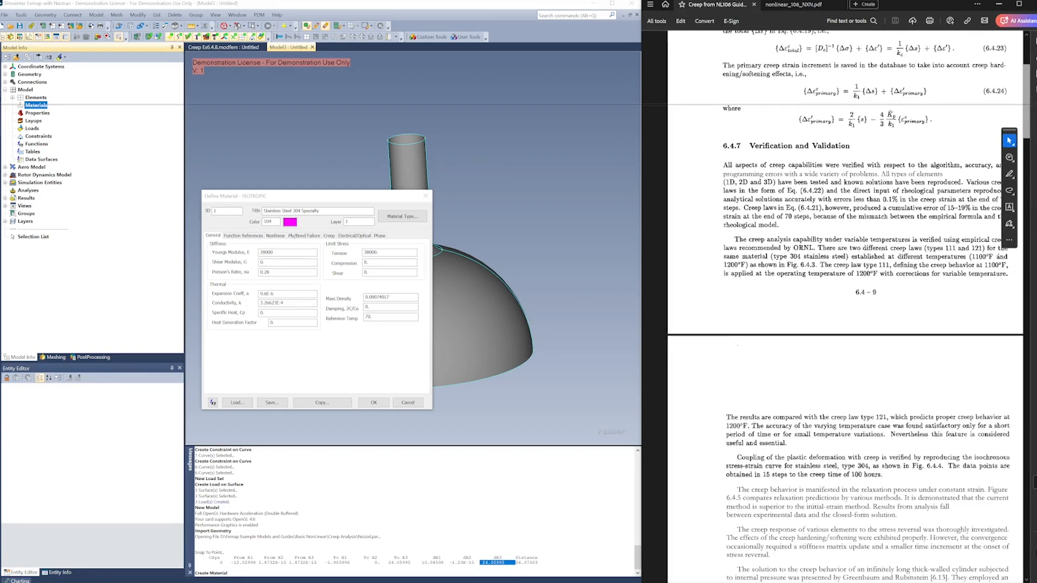
drag(1028, 104, 1027, 130)
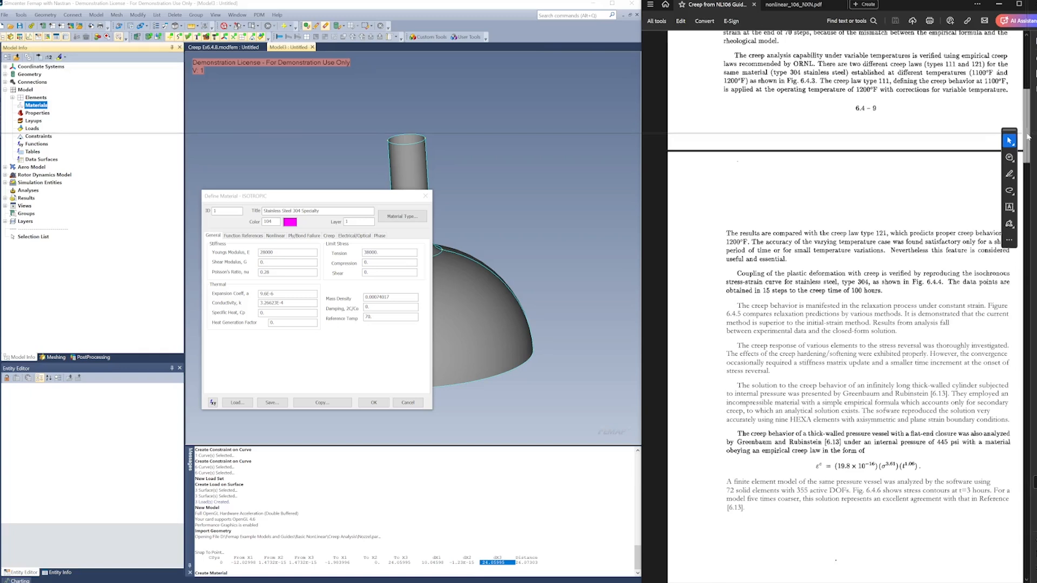
drag(1028, 136, 1034, 356)
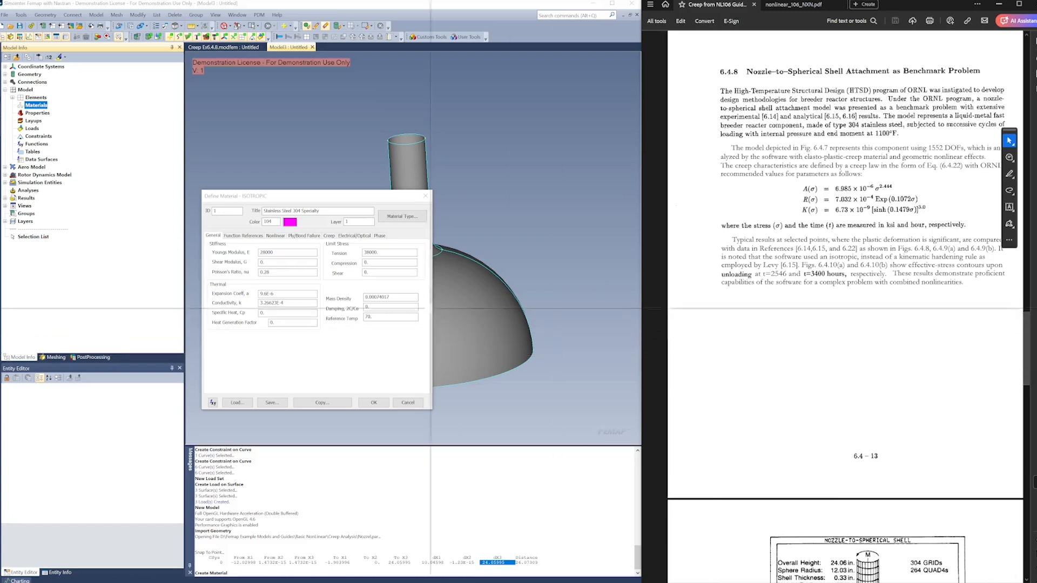
click(292, 255)
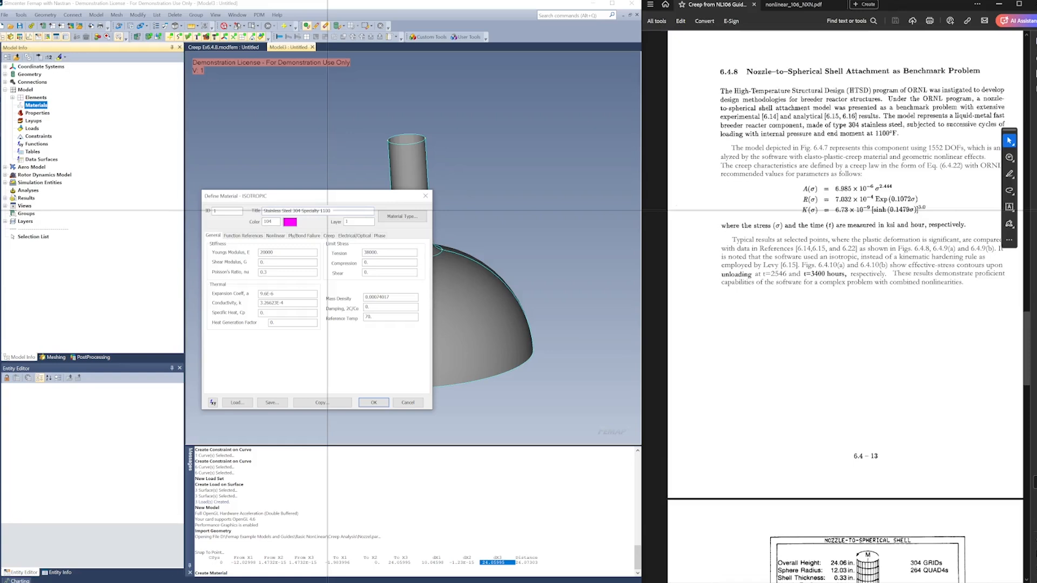
click(371, 403)
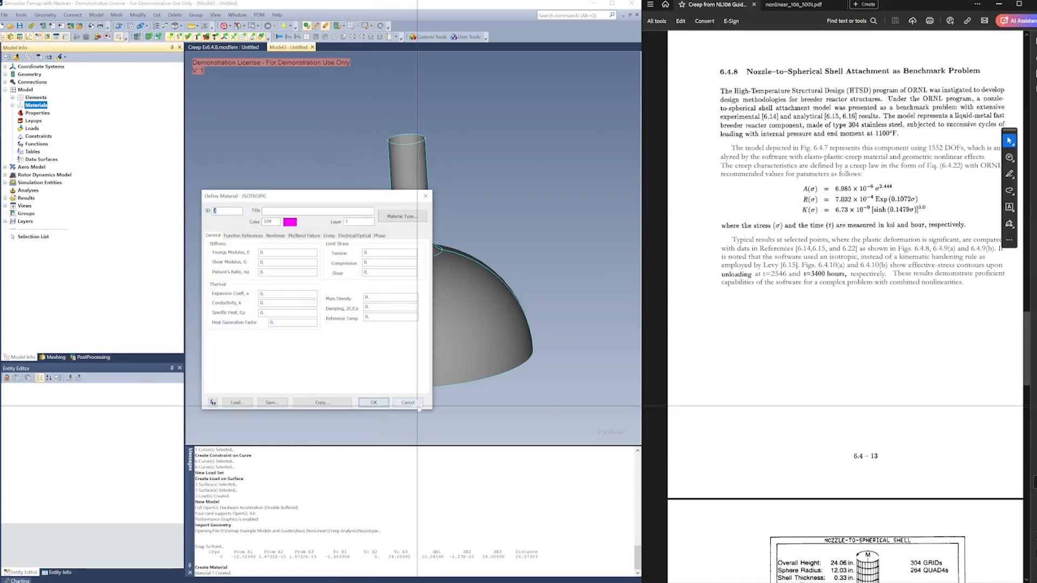
click(413, 403)
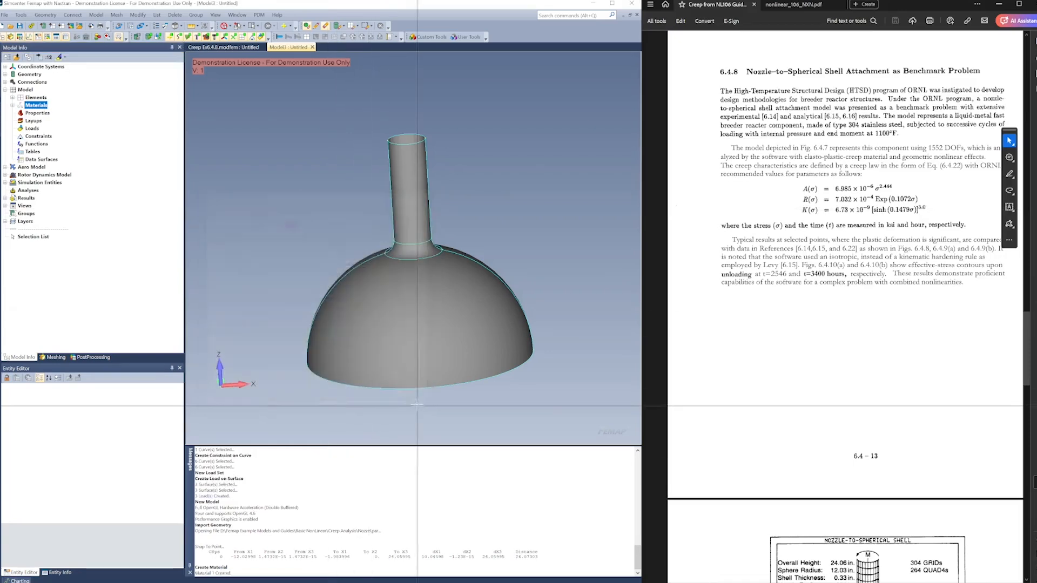
Create a plate property with the guide's 0.33 shell thickness and the Stainless Steel 304 Specialty 1100F material
right_click(42, 113)
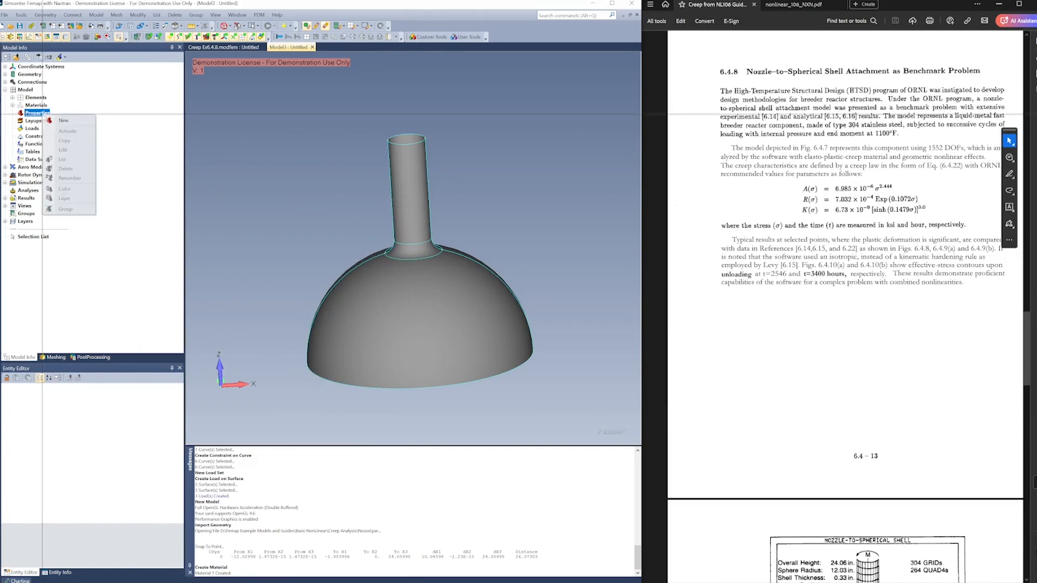
click(54, 120)
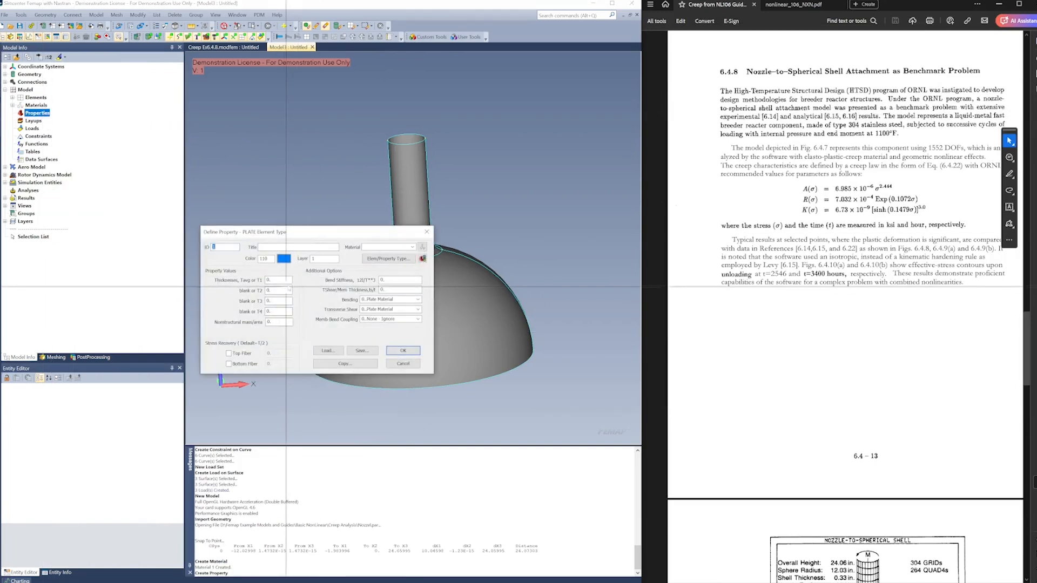
scroll(774, 371, down, 5)
scroll(774, 371, down, 4)
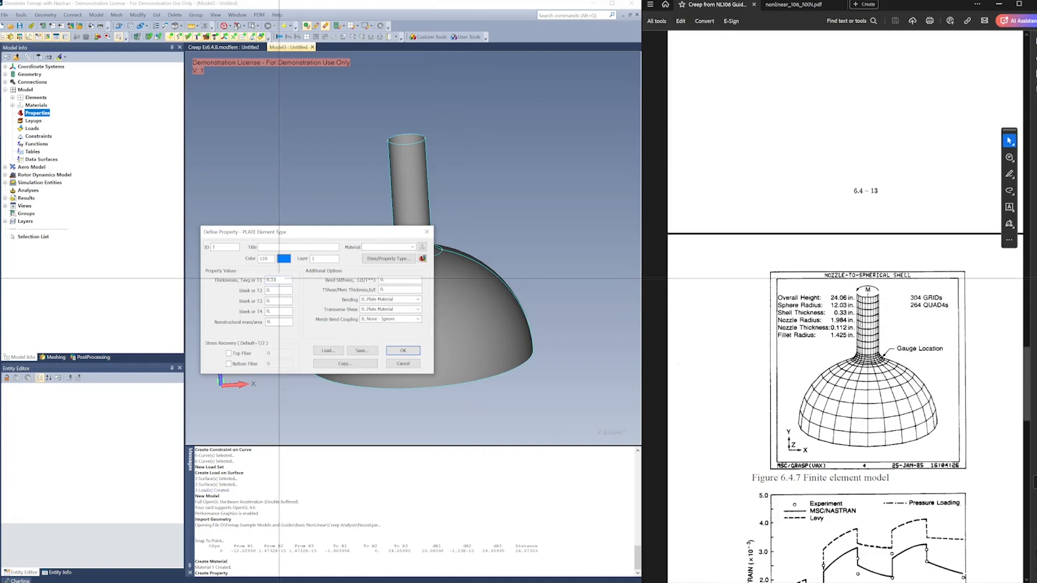
click(394, 247)
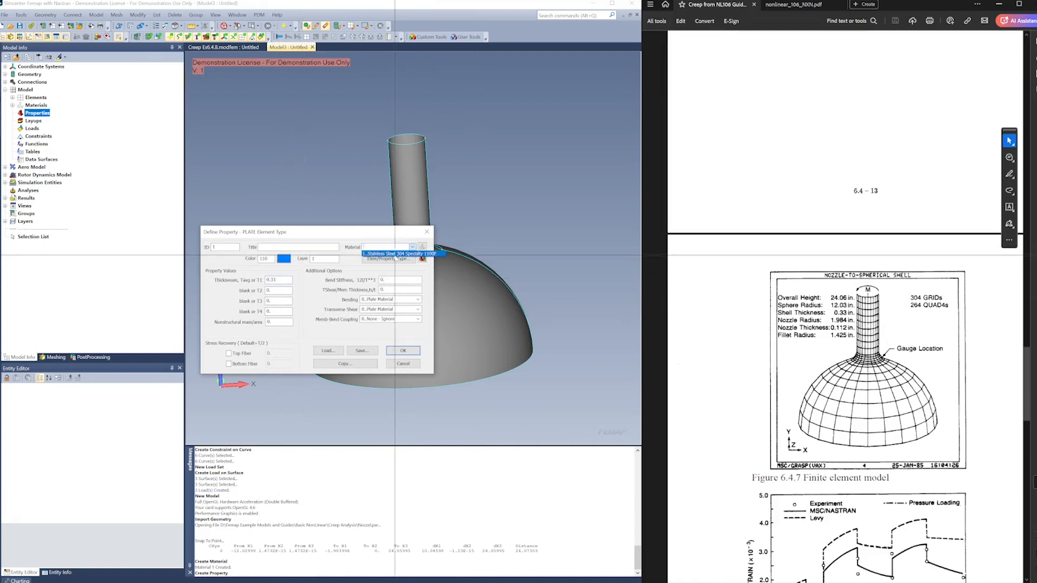
click(395, 254)
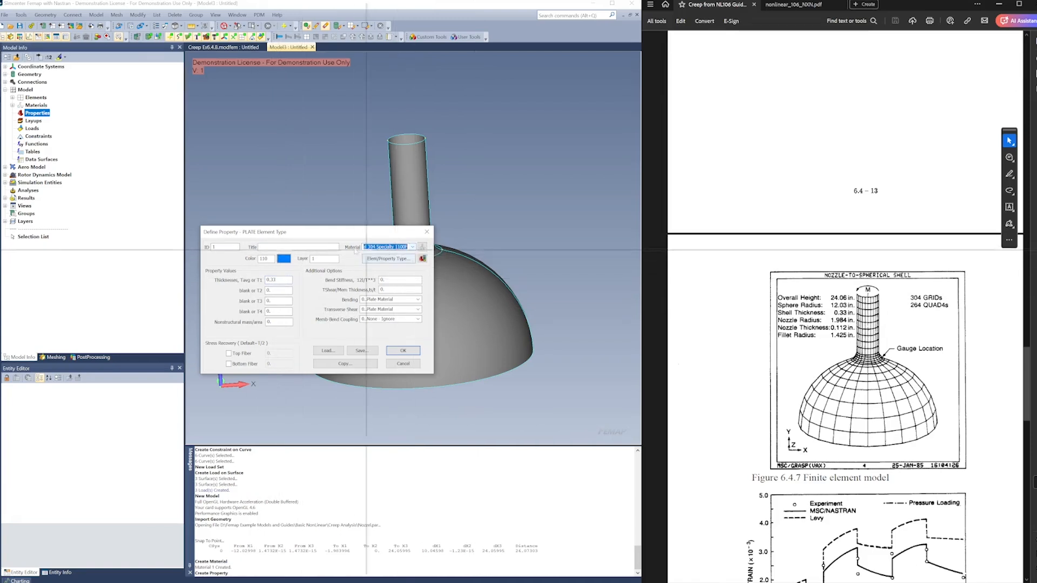
click(398, 351)
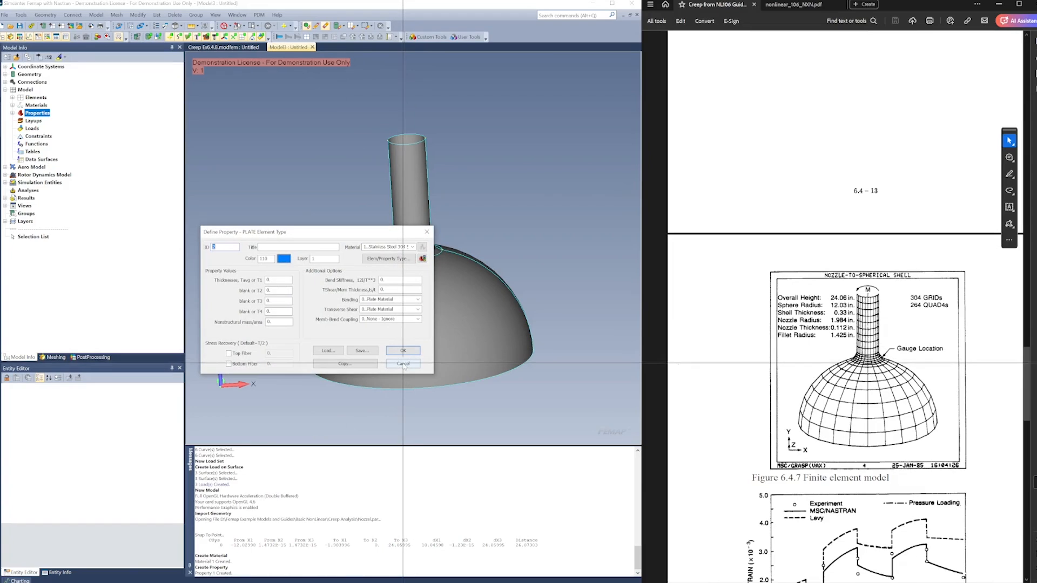
click(402, 363)
Create a mapped quad mesh on the front dome, fillet and nozzle surfaces using the plate property, and display the mesh without surface shading
middle_drag(430, 296, 399, 336)
click(55, 357)
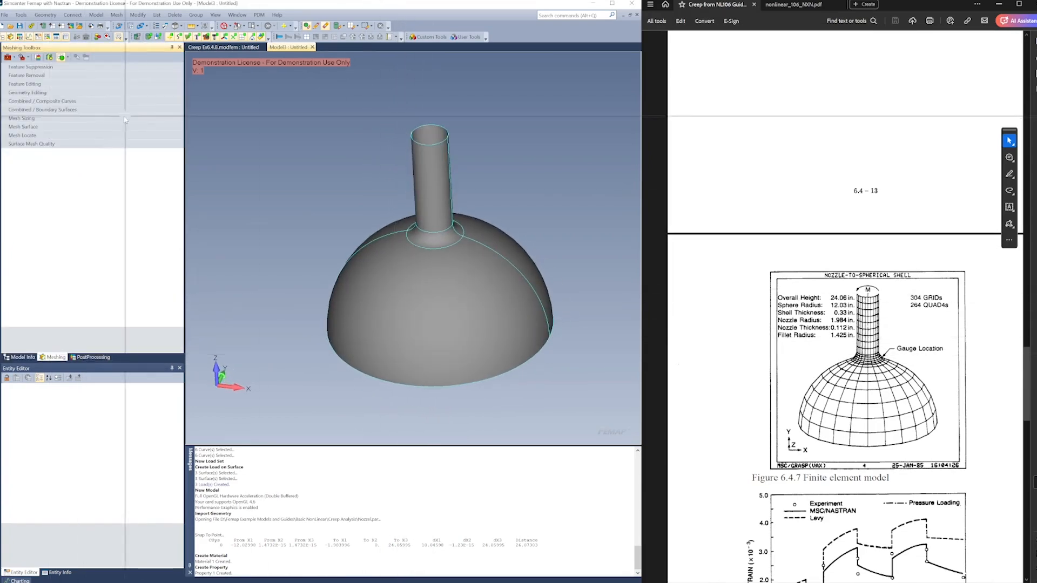
click(59, 128)
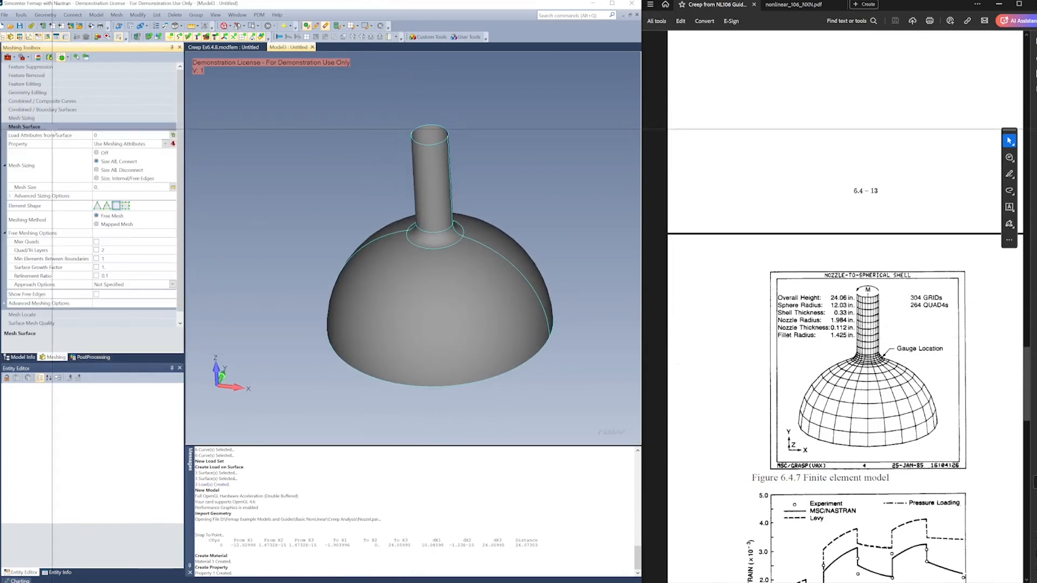
click(112, 224)
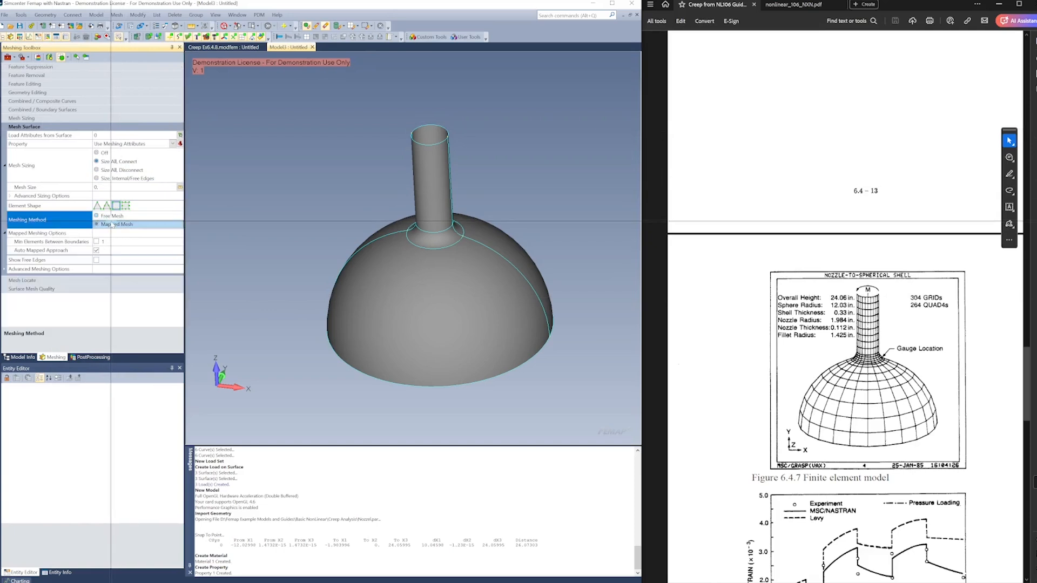
click(173, 143)
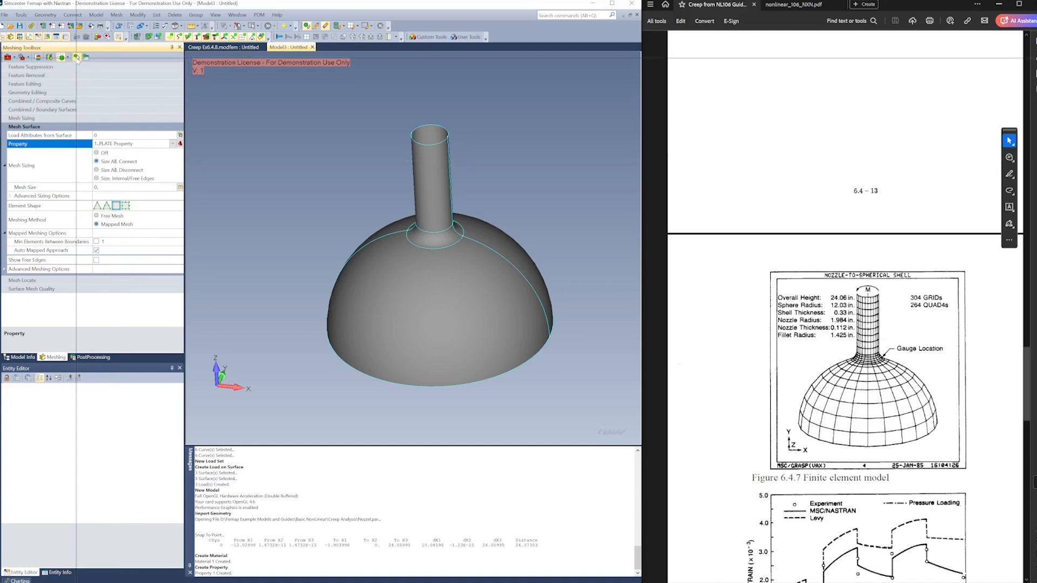
click(429, 252)
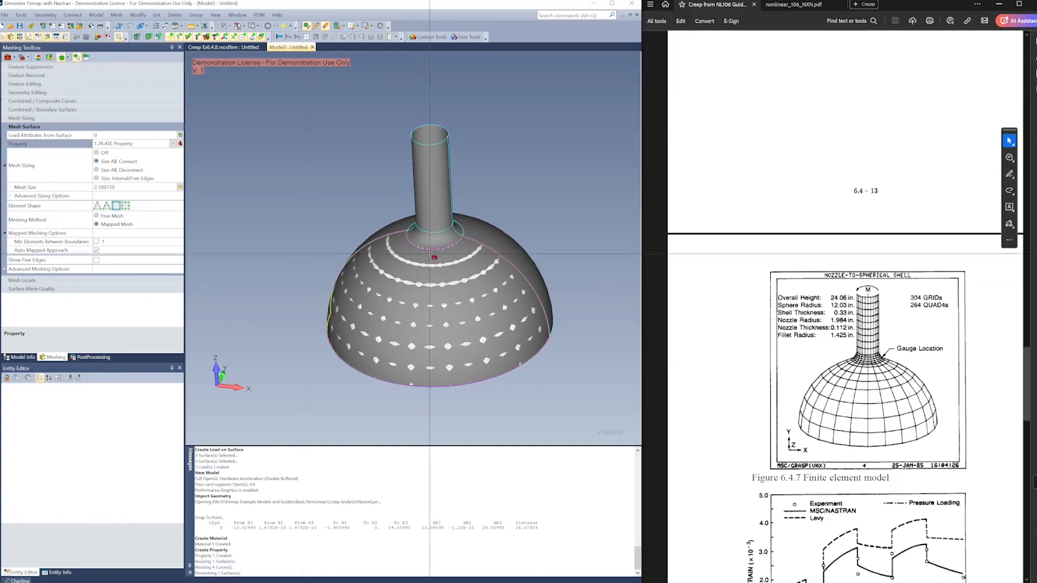
click(429, 238)
click(429, 203)
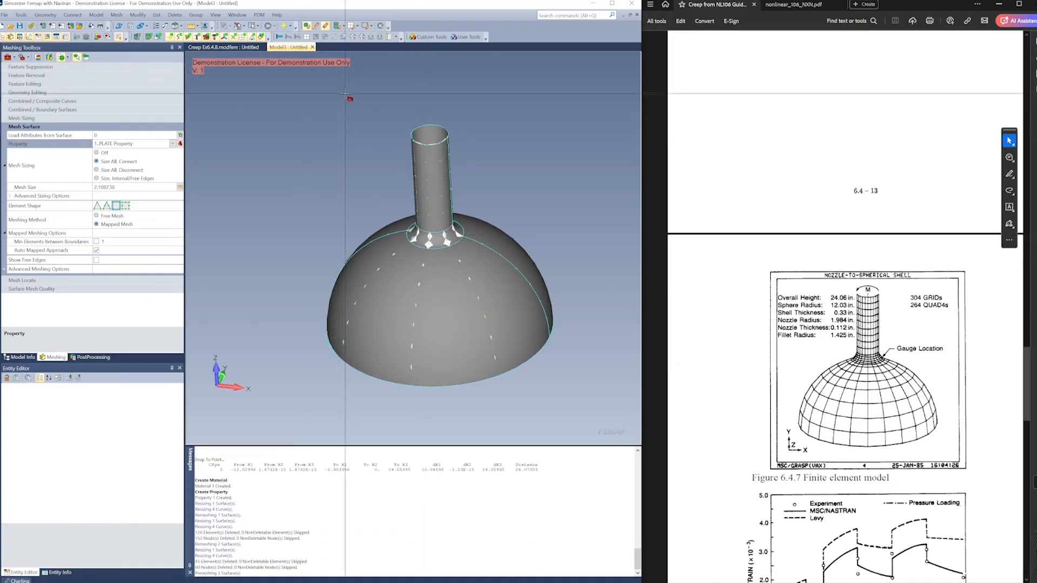
click(187, 38)
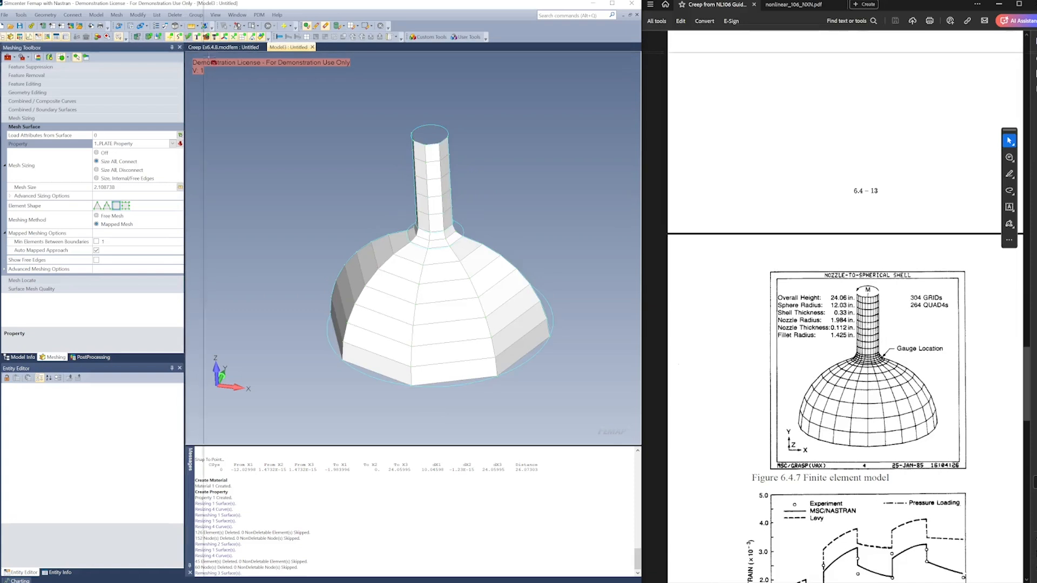
middle_drag(358, 115, 313, 194)
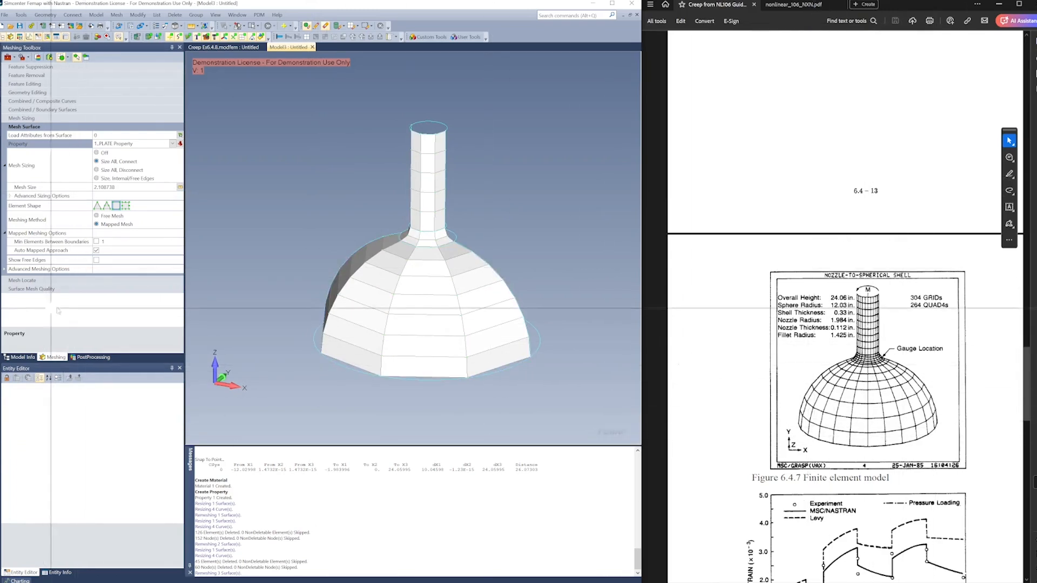
Set the mesh sizing of the dome's front base curve to 12 elements
click(51, 118)
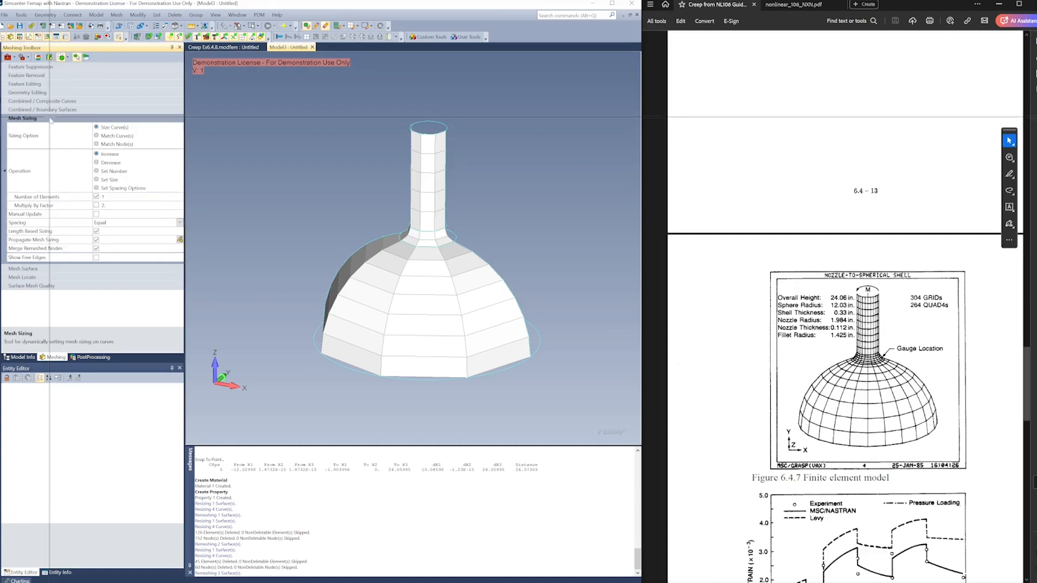
click(107, 172)
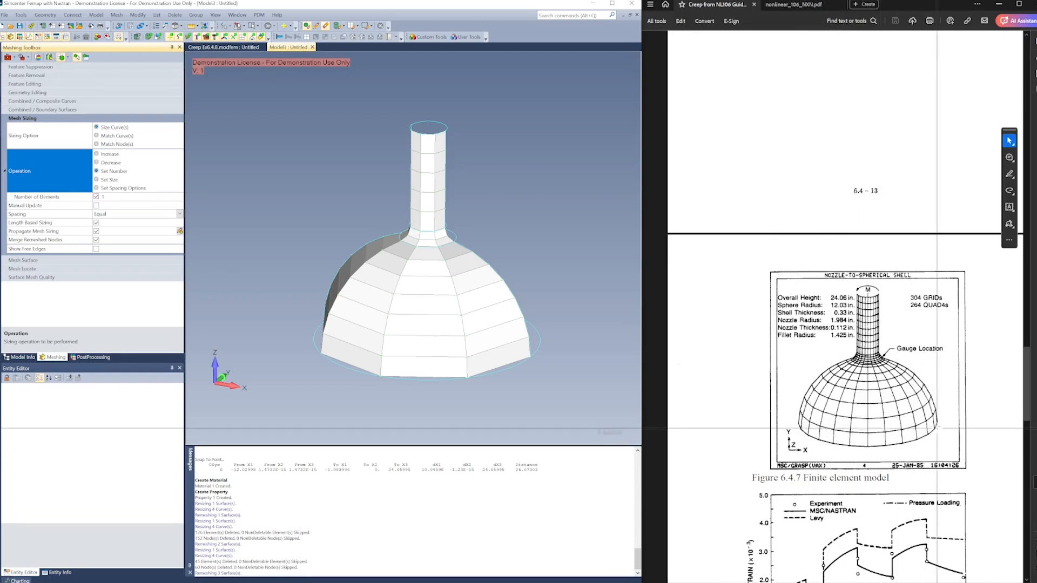
click(120, 197)
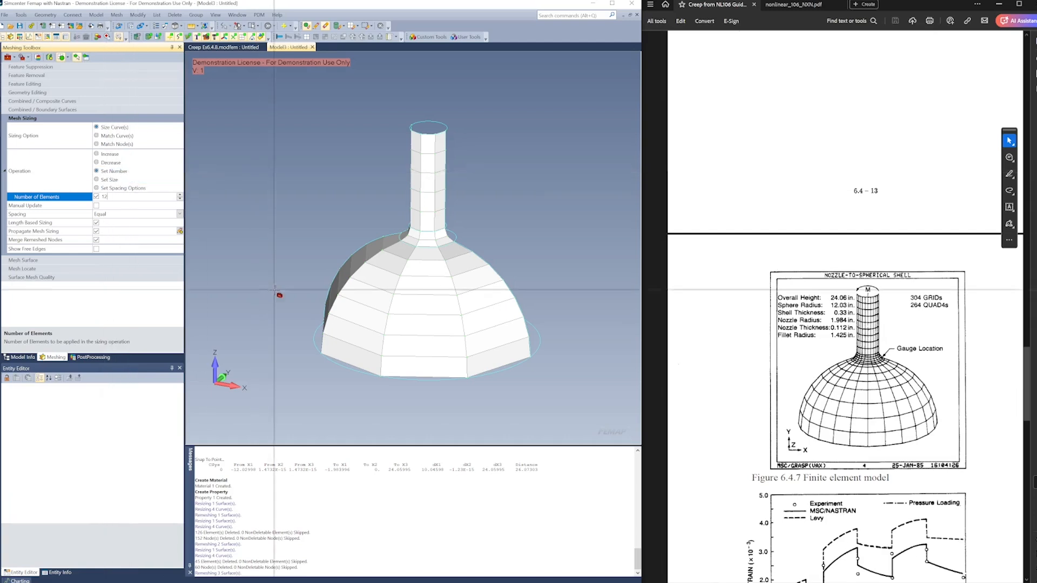
click(413, 383)
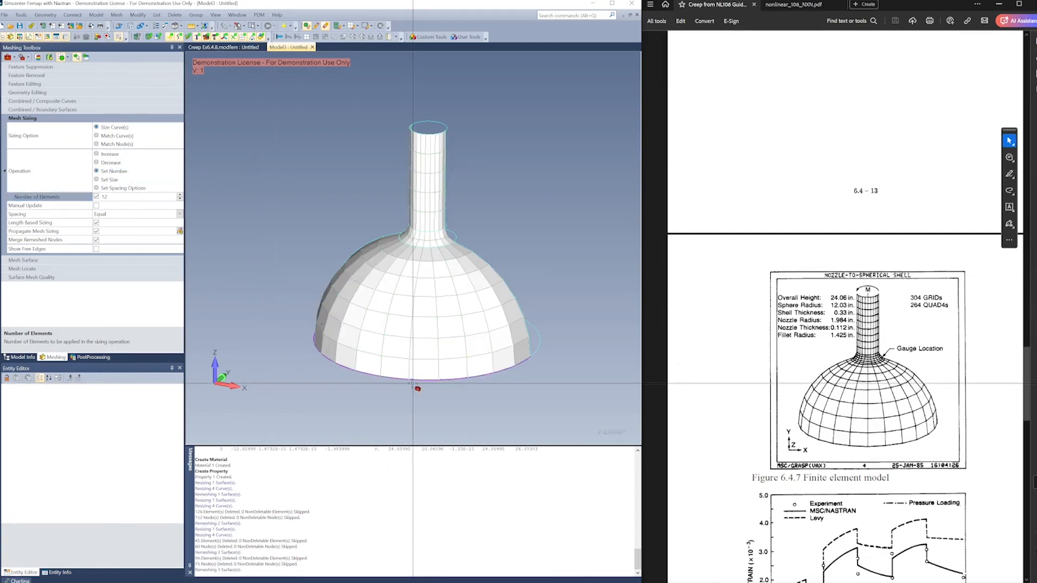
mouse_move(295, 251)
middle_down()
mouse_move(373, 229)
mouse_move(376, 273)
mouse_move(328, 249)
mouse_move(310, 261)
middle_up()
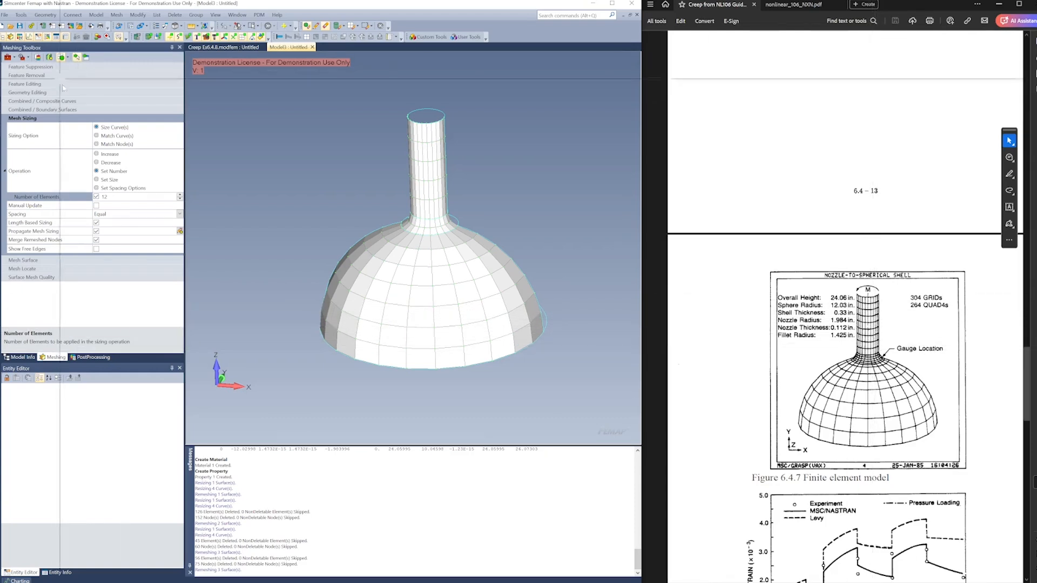
Set the mesh sizing to 9 elements along the nozzle's lengthwise curve and 8 elements along the dome's profile curve
click(115, 196)
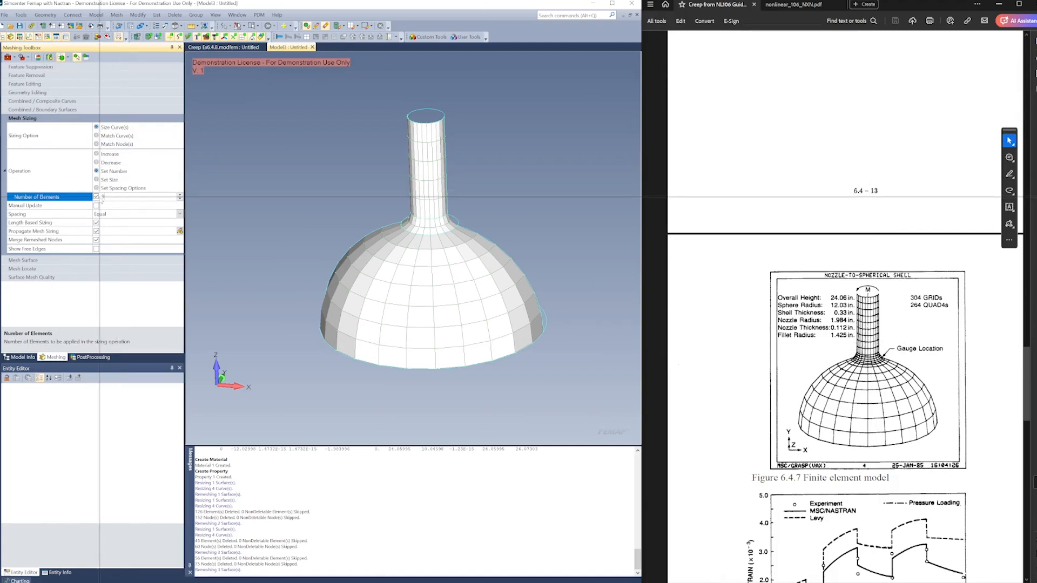
click(446, 158)
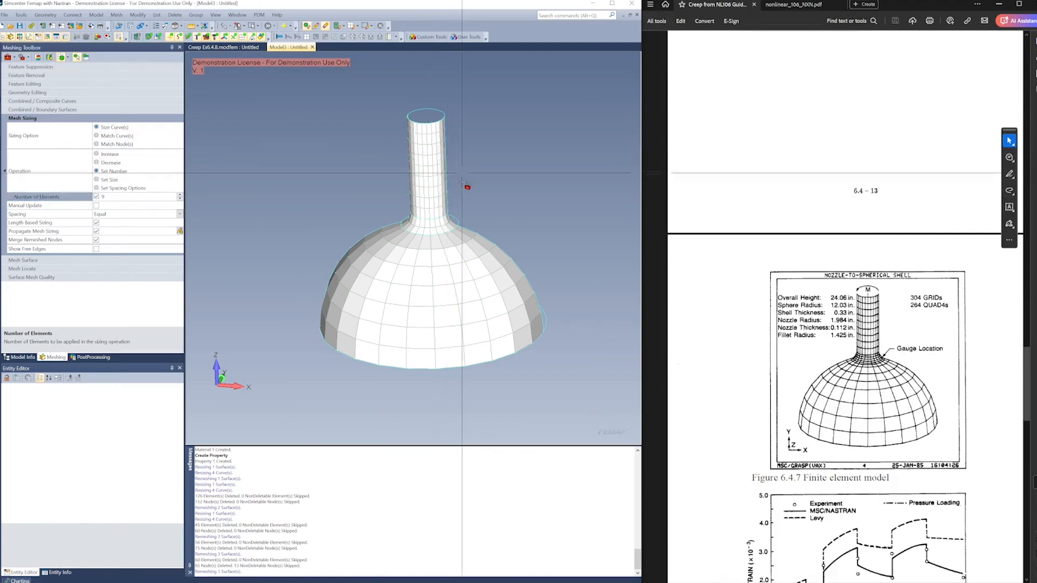
click(104, 198)
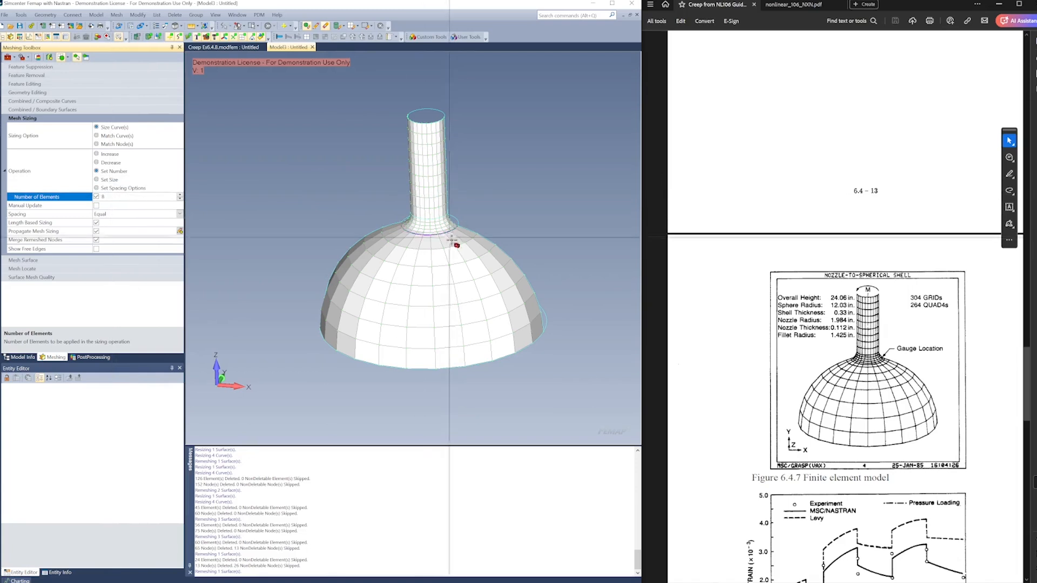
click(510, 253)
middle_drag(537, 222, 521, 240)
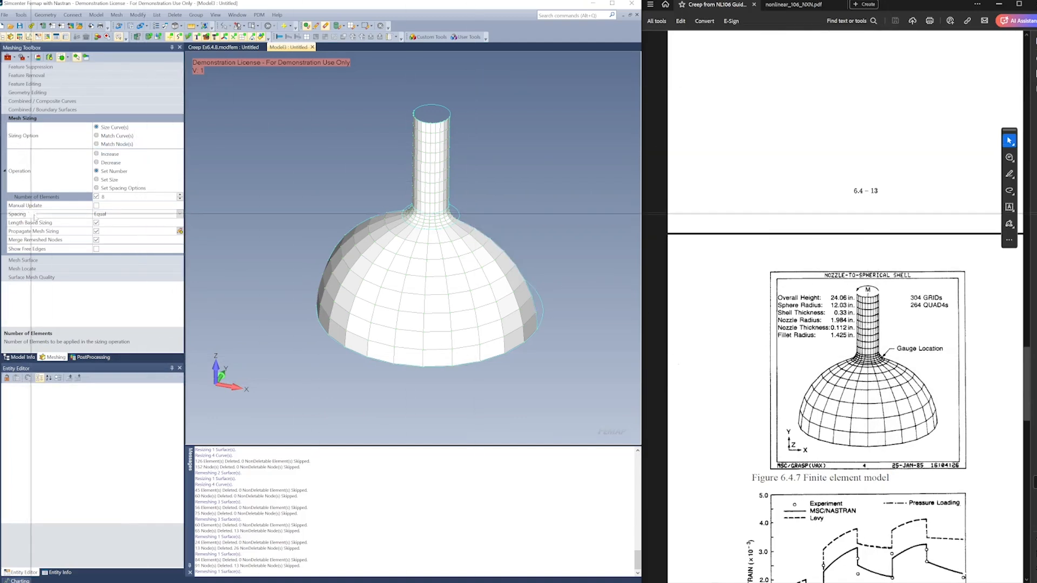
Bias the dome profile curve's element spacing toward the nozzle using the pick location and a bias factor of 4
click(180, 215)
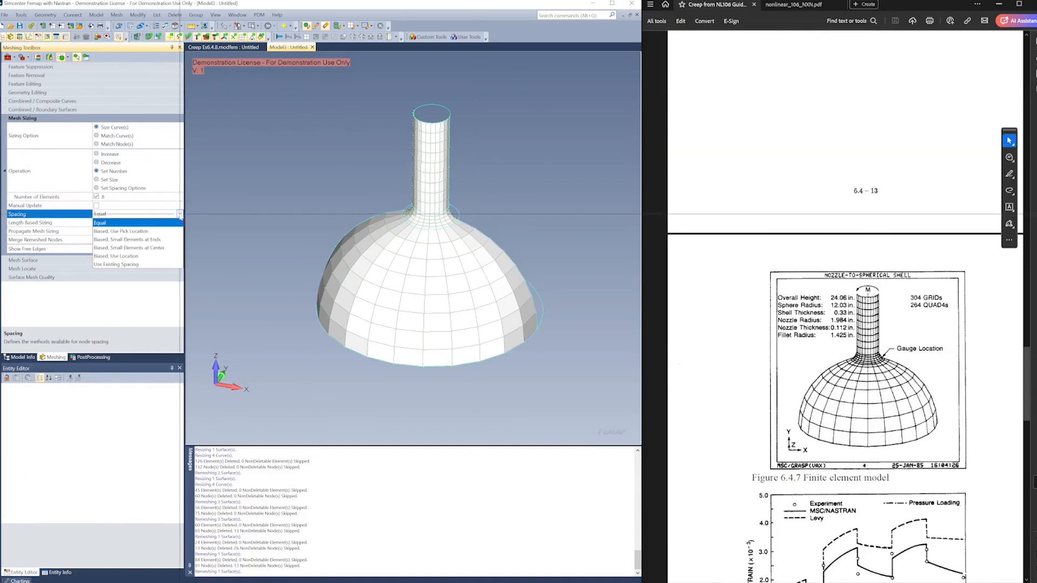
click(116, 229)
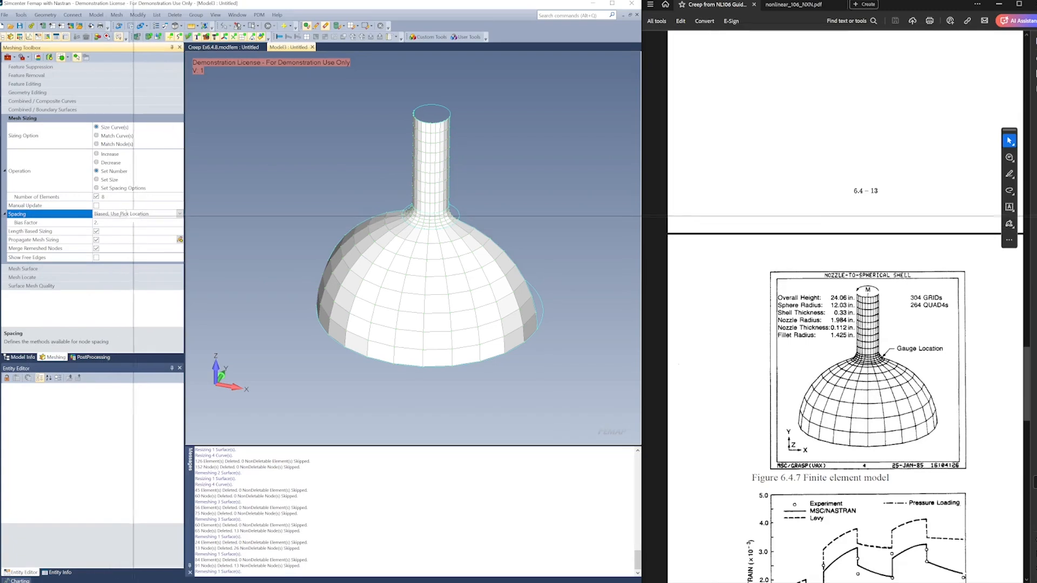
click(473, 230)
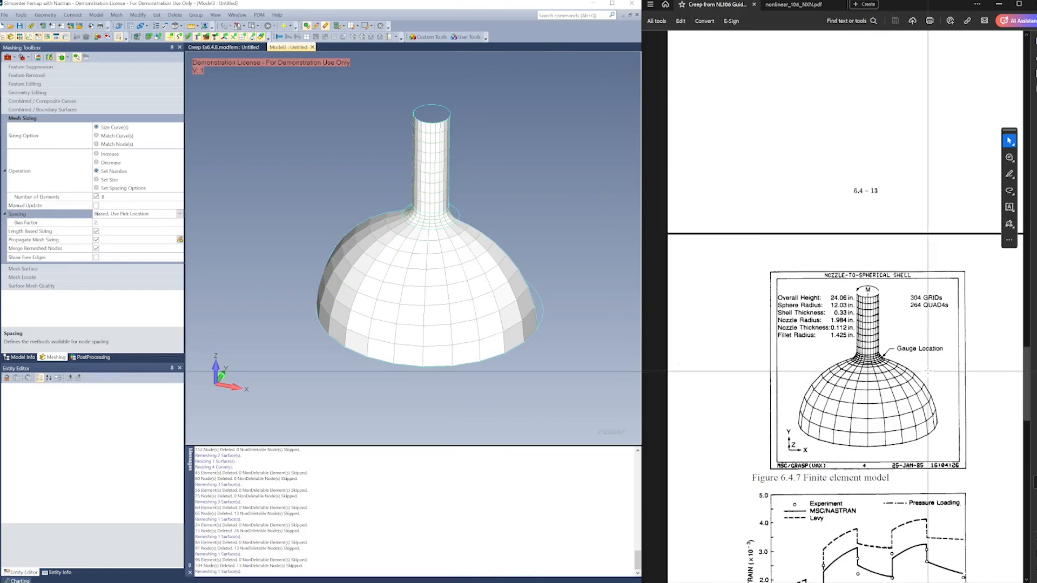
scroll(928, 379, down, 1)
scroll(932, 380, down, 3)
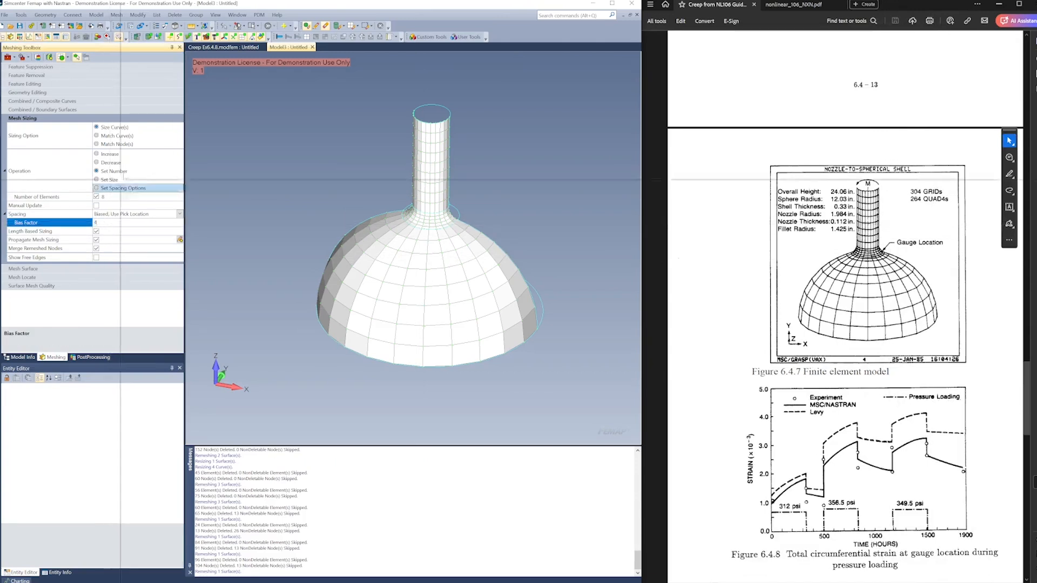
click(481, 230)
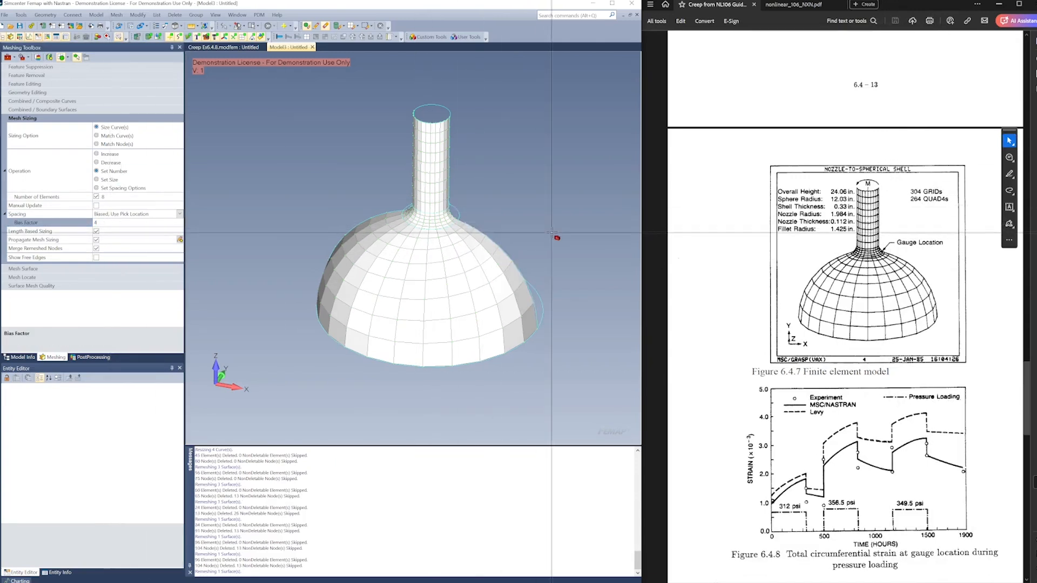
middle_drag(552, 232, 465, 178)
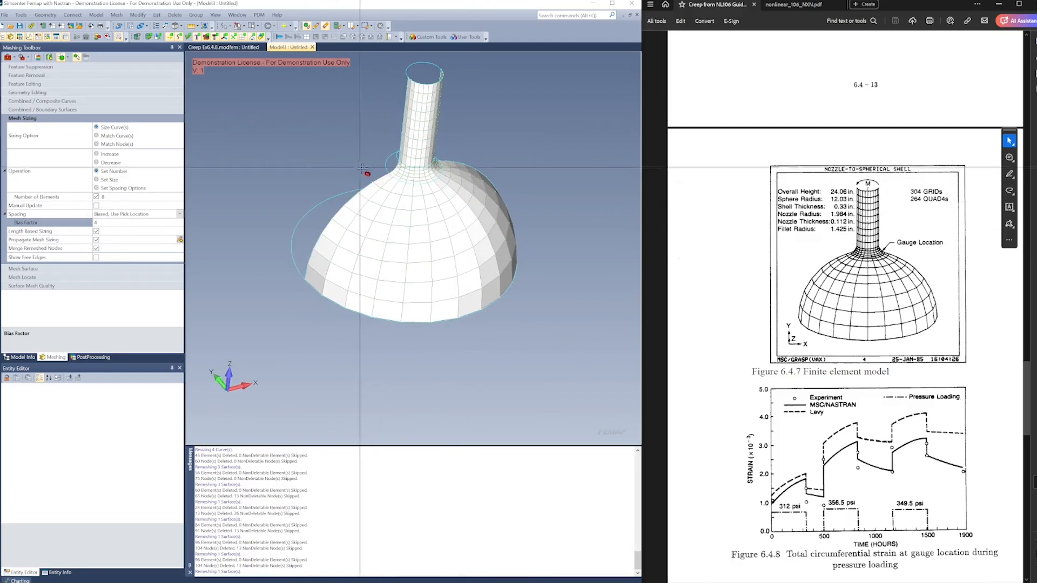
middle_drag(376, 178, 455, 279)
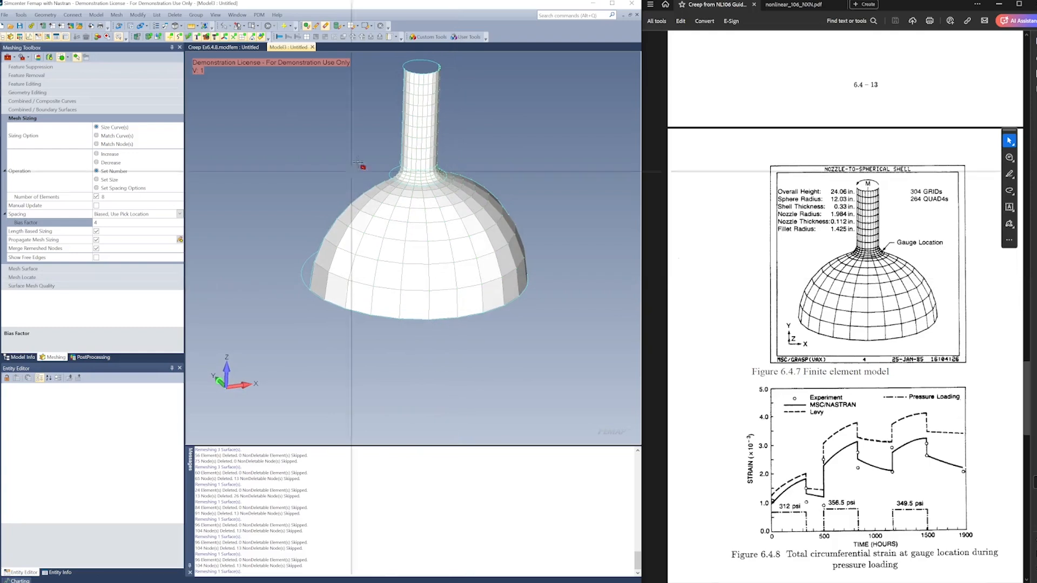
middle_drag(468, 244, 419, 216)
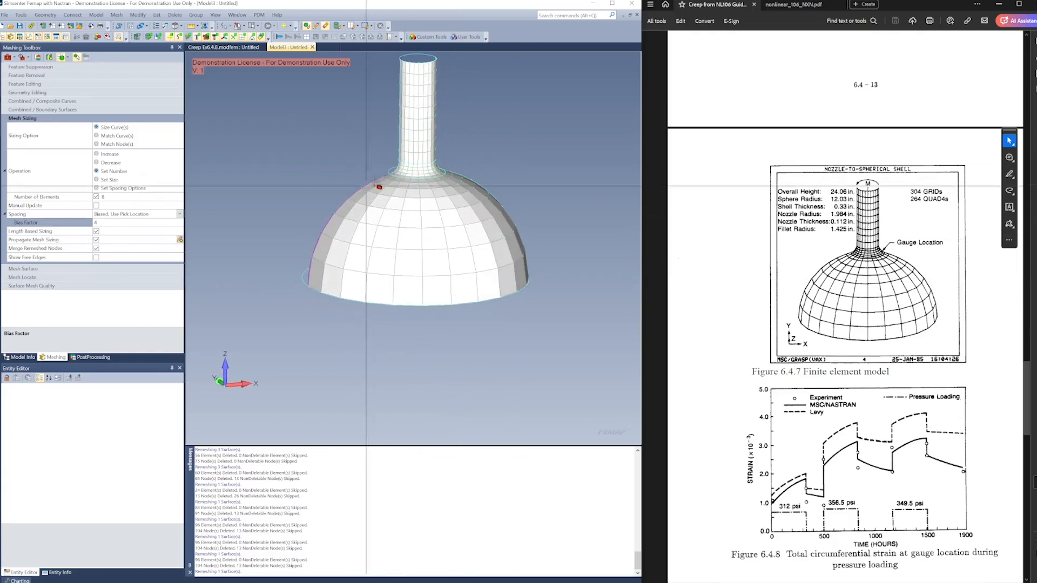
middle_drag(393, 180, 494, 354)
key(ctrl+a)
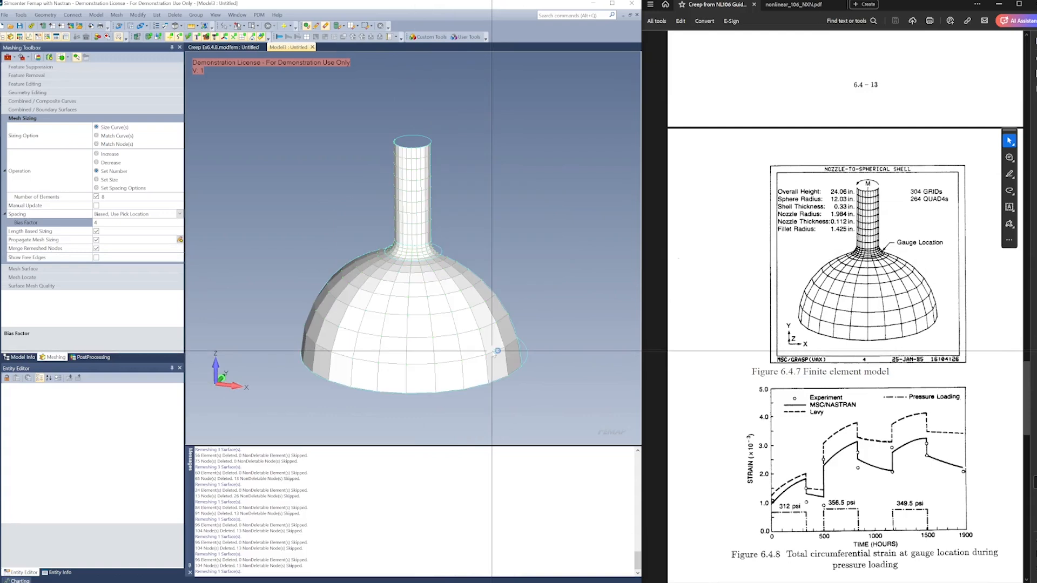
middle_drag(498, 212, 493, 224)
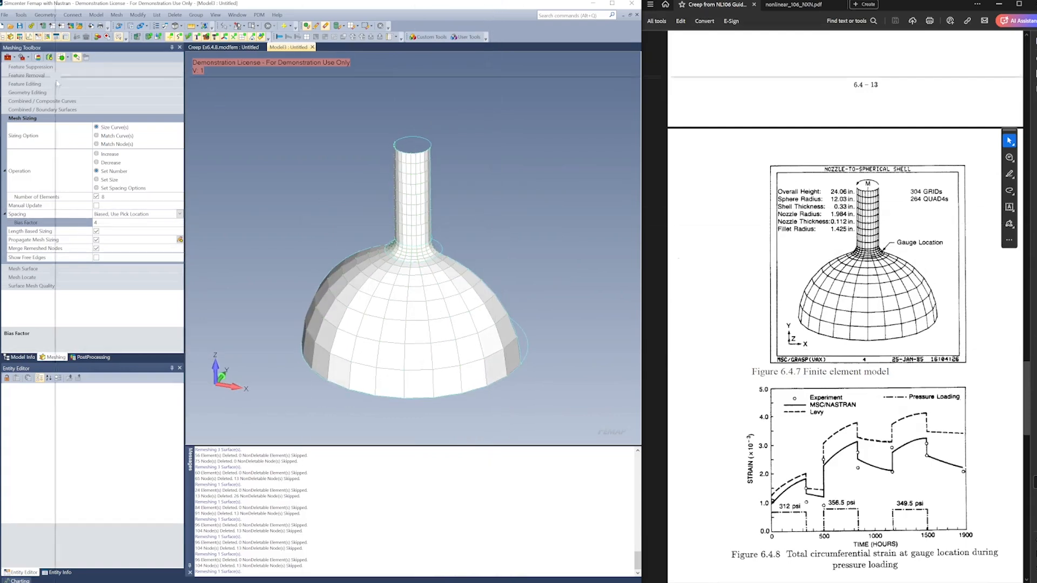
Create a new standard constraint set titled Constraint
click(24, 357)
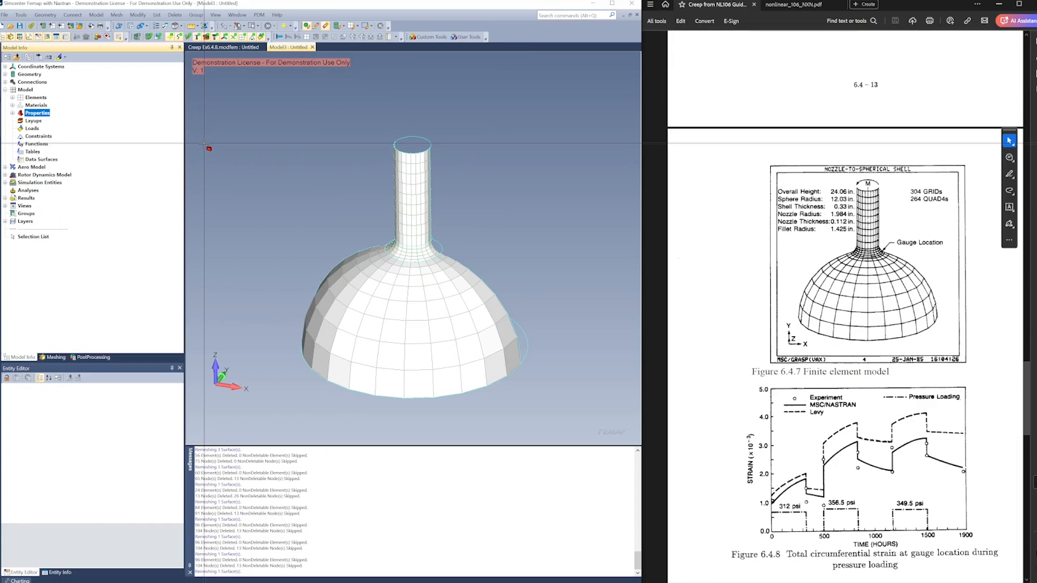
right_click(38, 136)
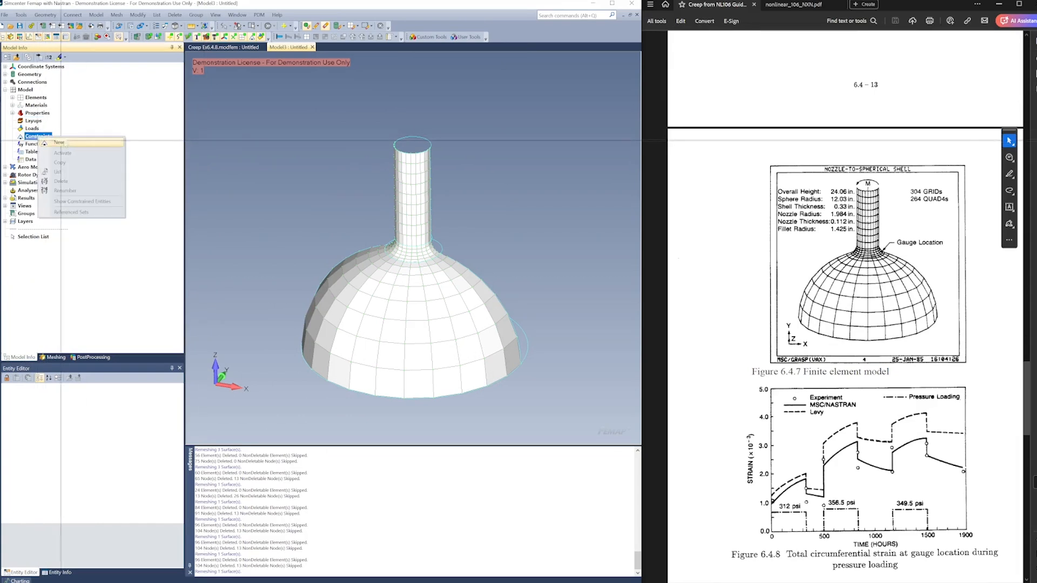
click(70, 144)
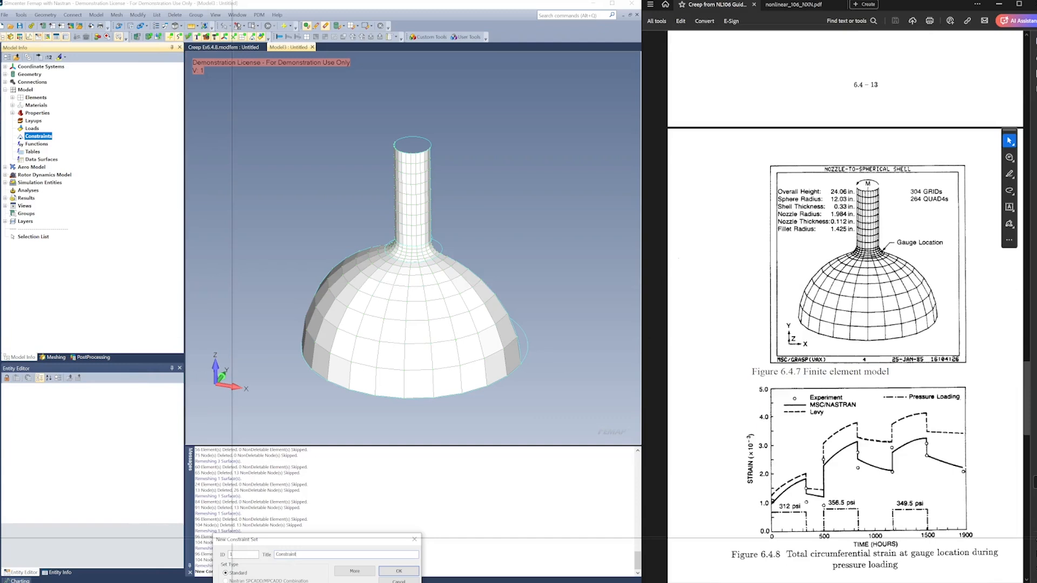
key(Return)
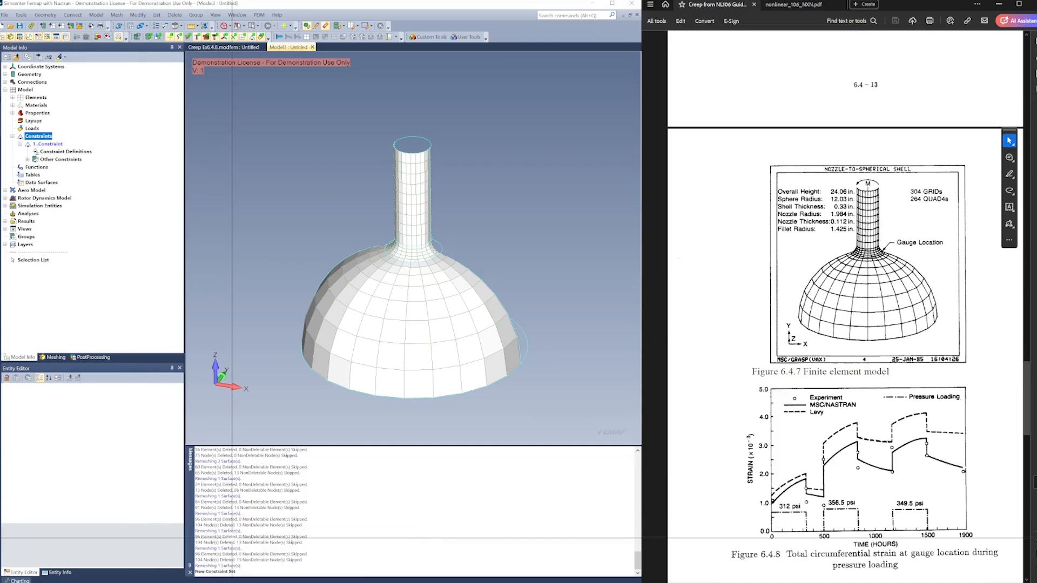
Create a curve constraint titled Pinned, without translation, on the dome's front base curve
right_click(79, 152)
click(116, 192)
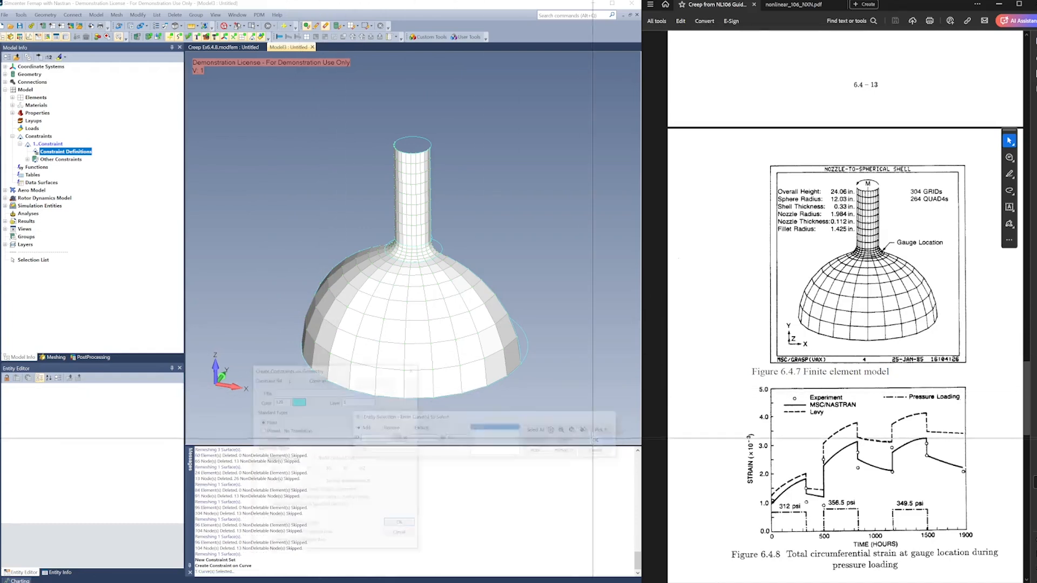
key(Return)
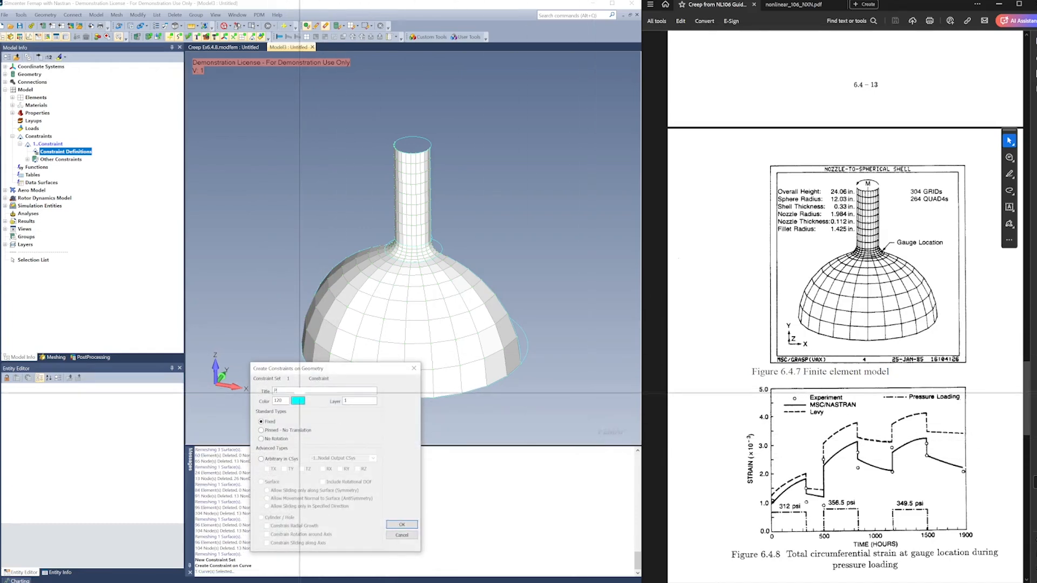
text(Pinned)
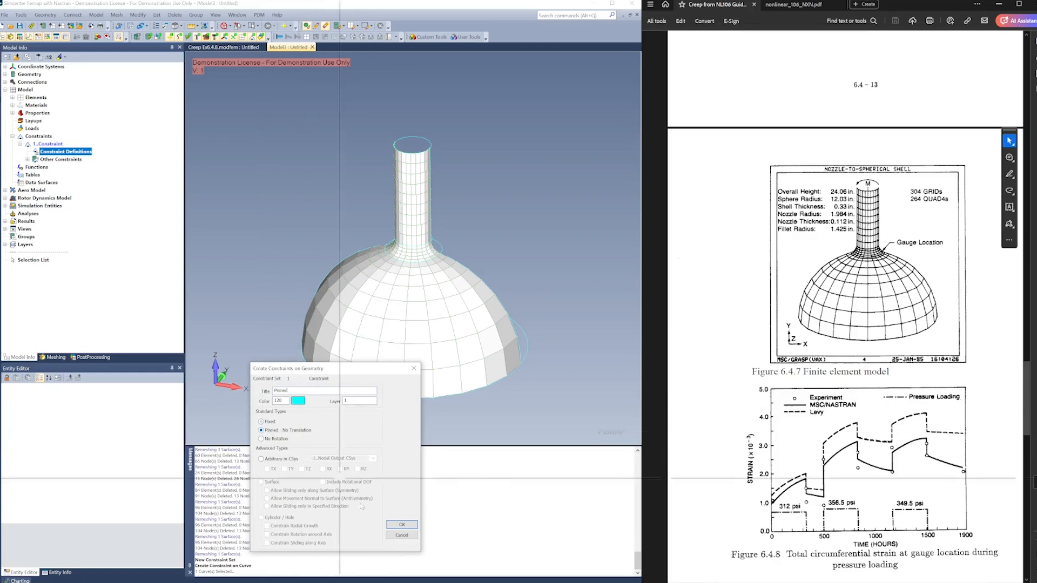
click(401, 524)
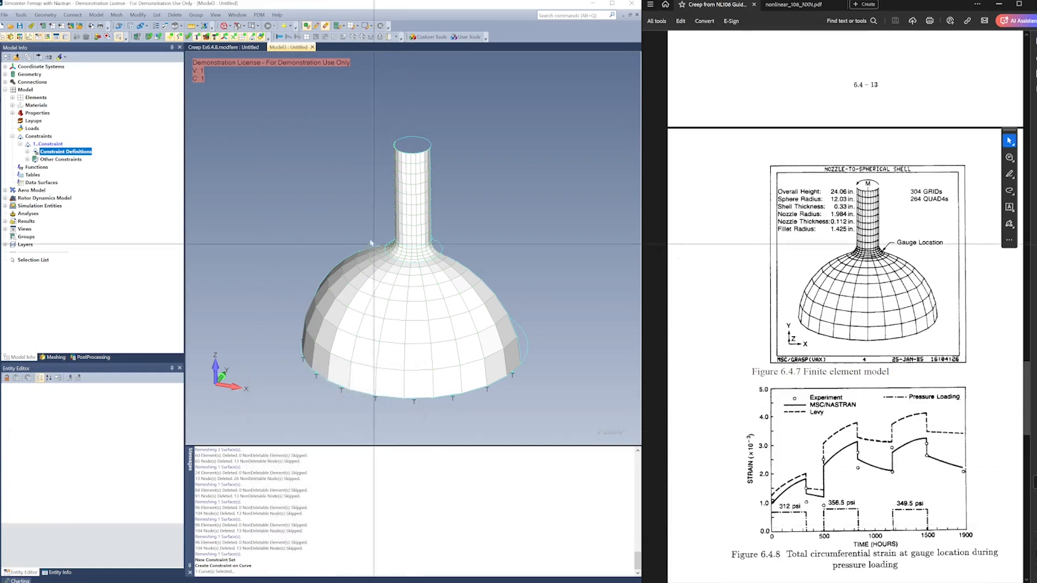
Start another curve constraint and select the six dome, fillet and nozzle profile curves along both cut edges
middle_drag(371, 243, 232, 173)
right_click(64, 152)
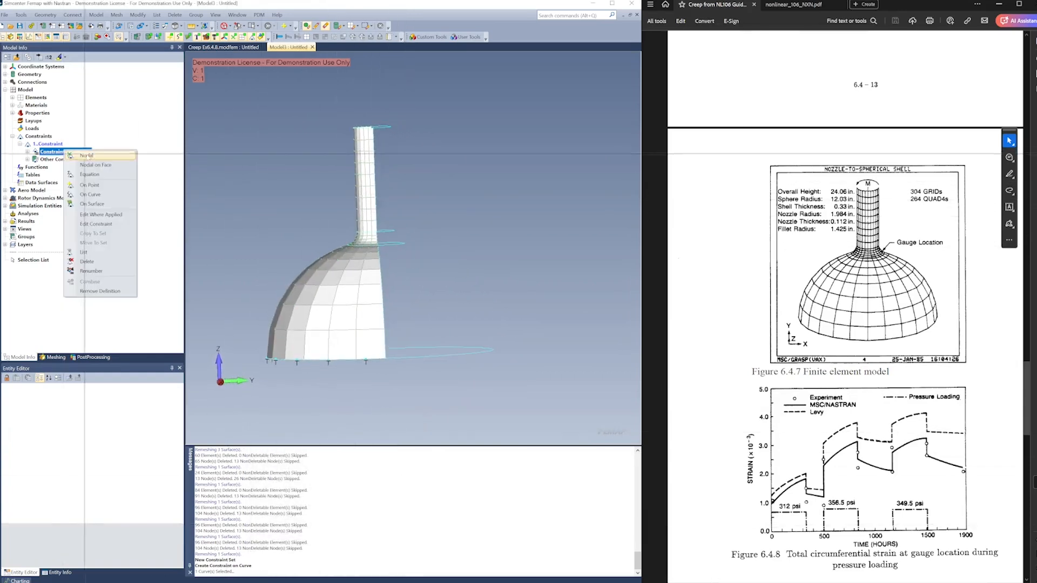
click(99, 195)
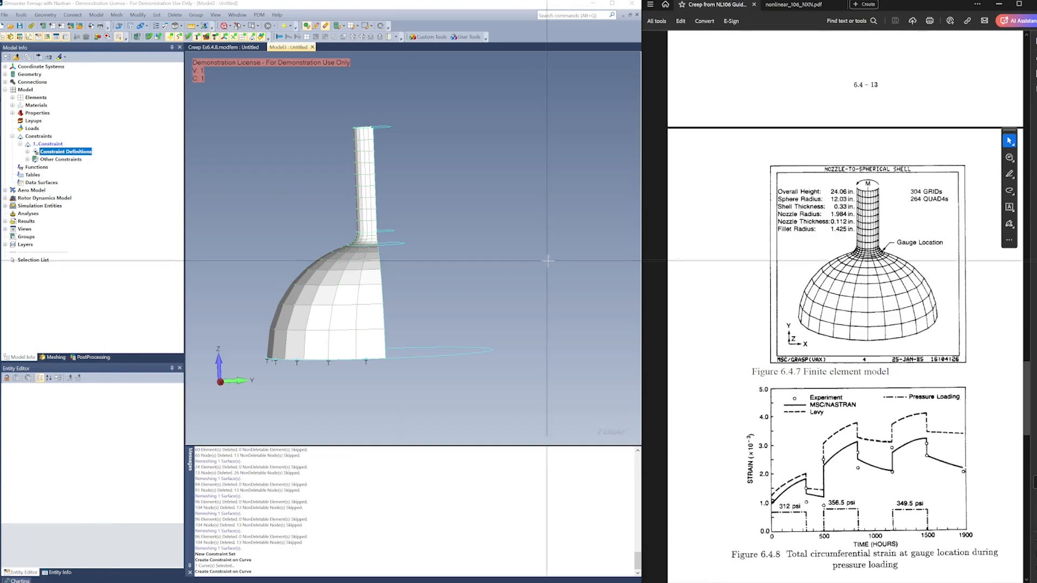
middle_drag(547, 261, 443, 254)
click(353, 229)
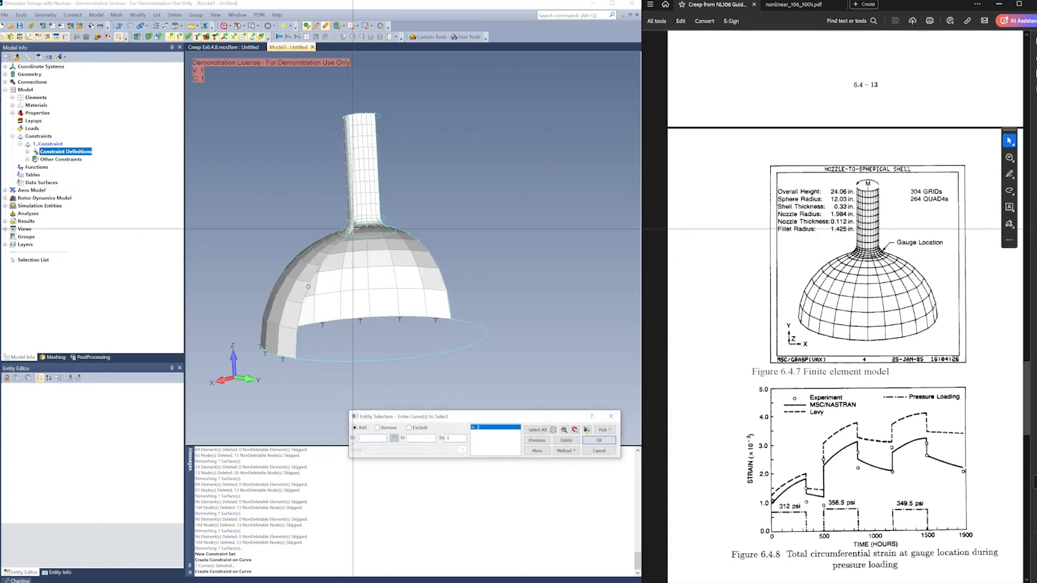
click(378, 228)
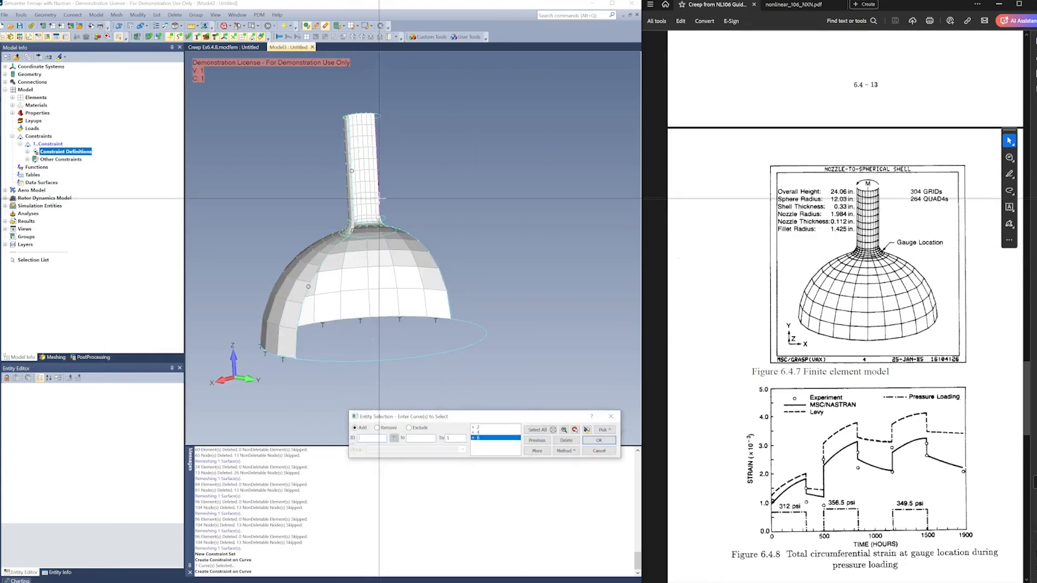
click(388, 227)
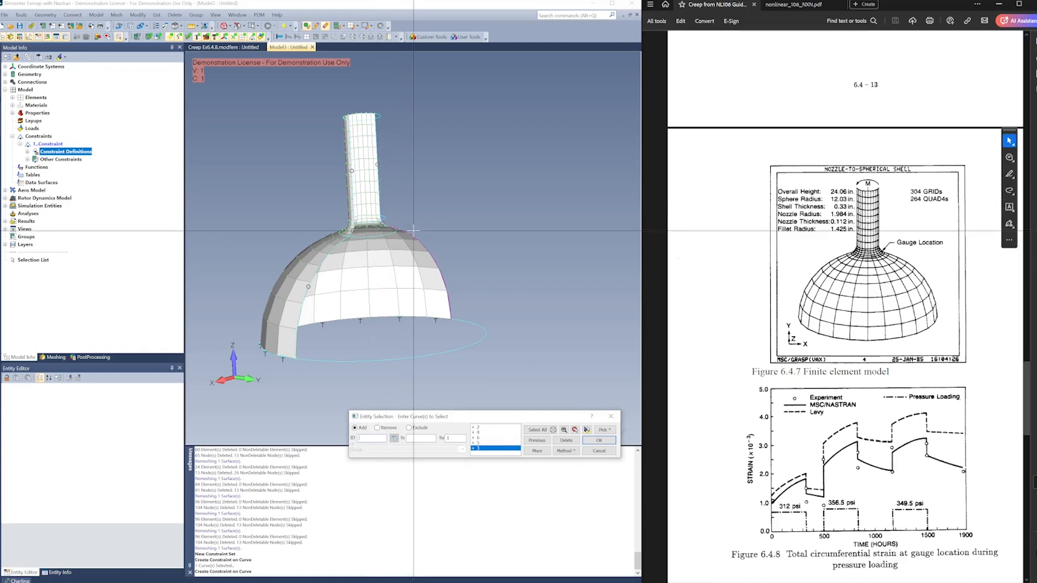
click(437, 264)
click(587, 430)
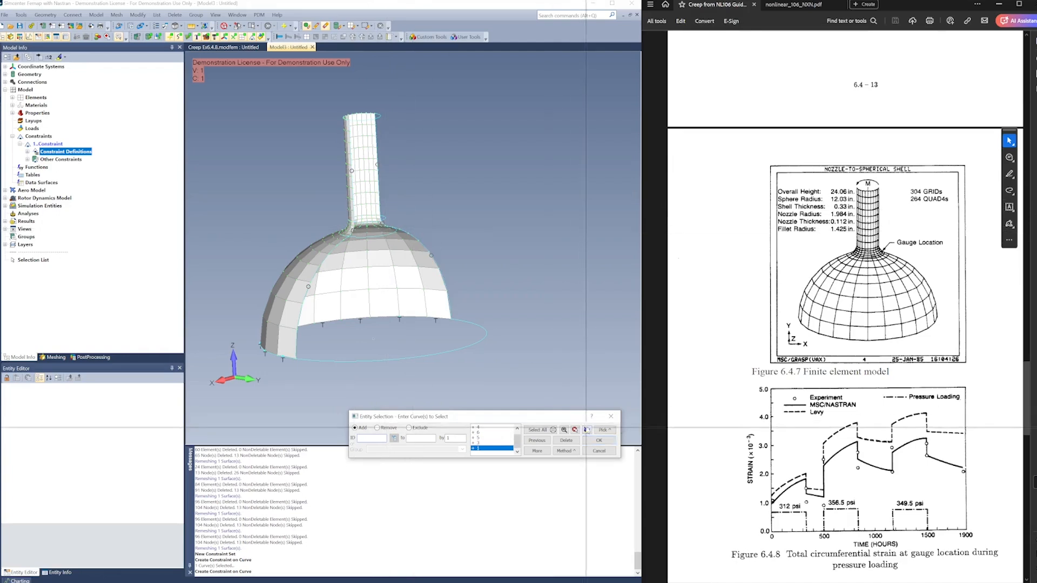
middle_drag(416, 211, 432, 224)
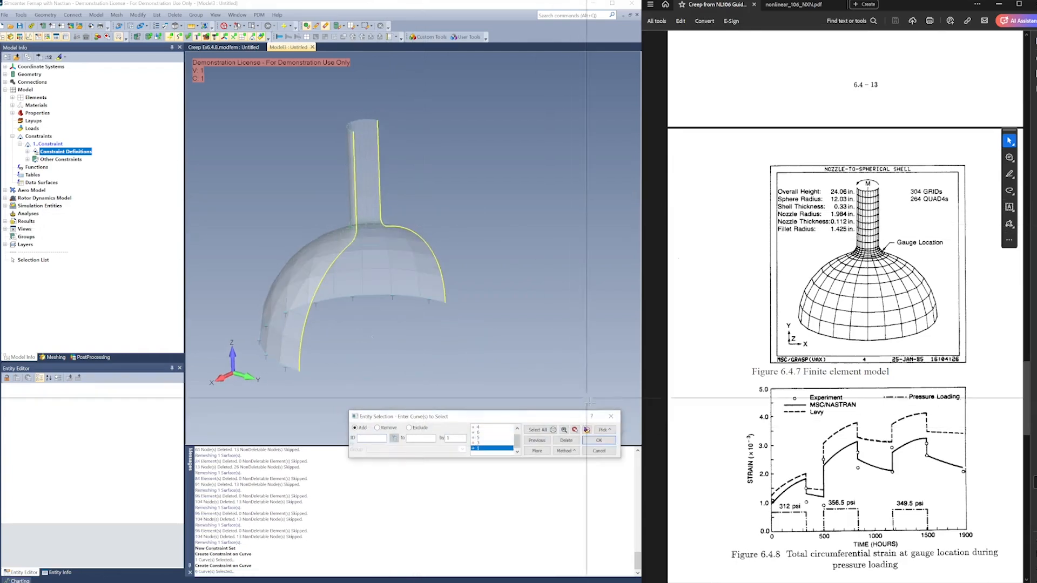
click(599, 440)
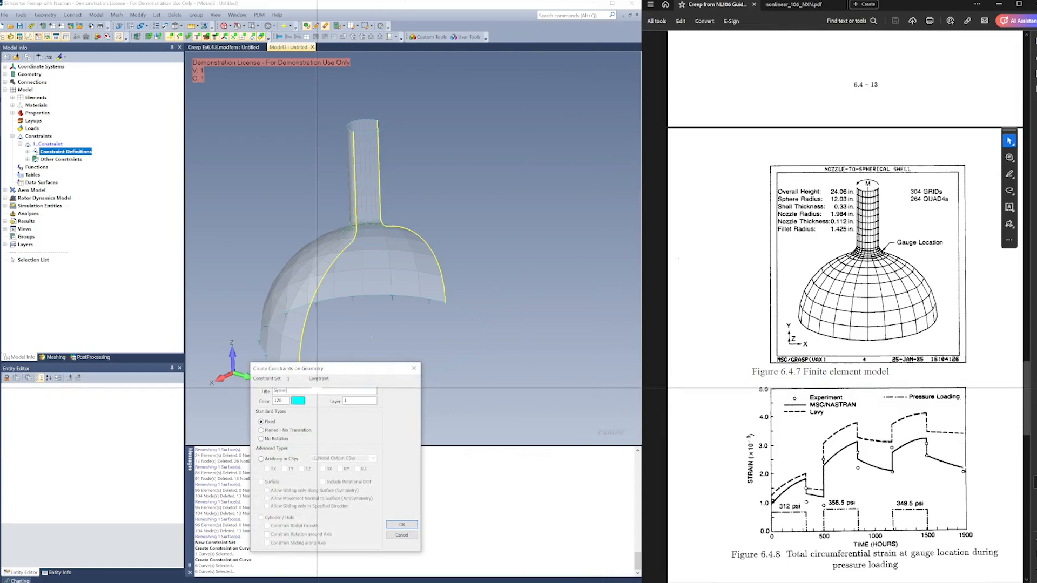
Define the cut-edge constraint as Symmetry, an arbitrary type restraining TY, RX and RZ in the nodal output coordinate system
click(273, 460)
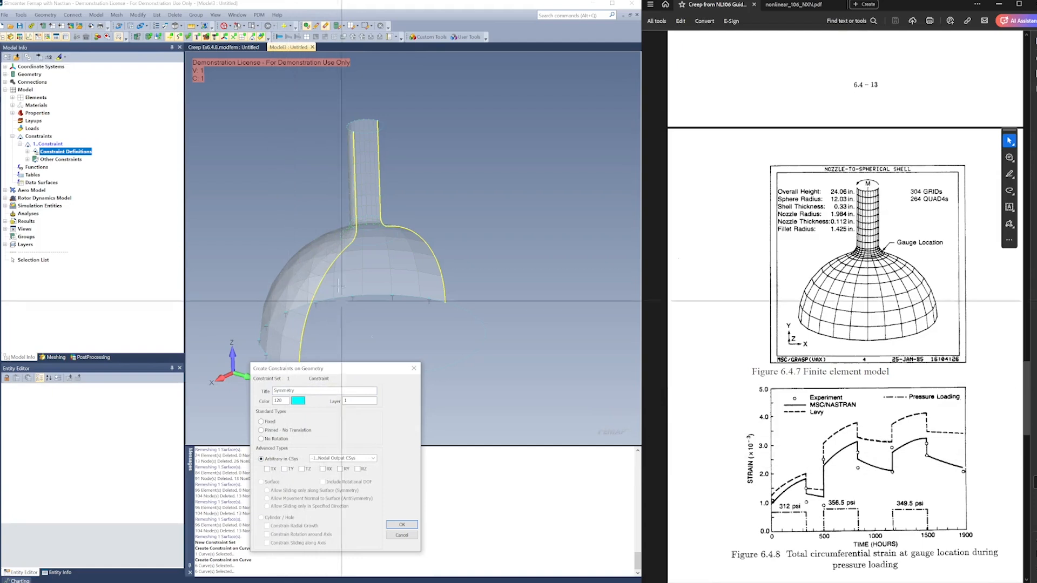
middle_drag(380, 287, 424, 258)
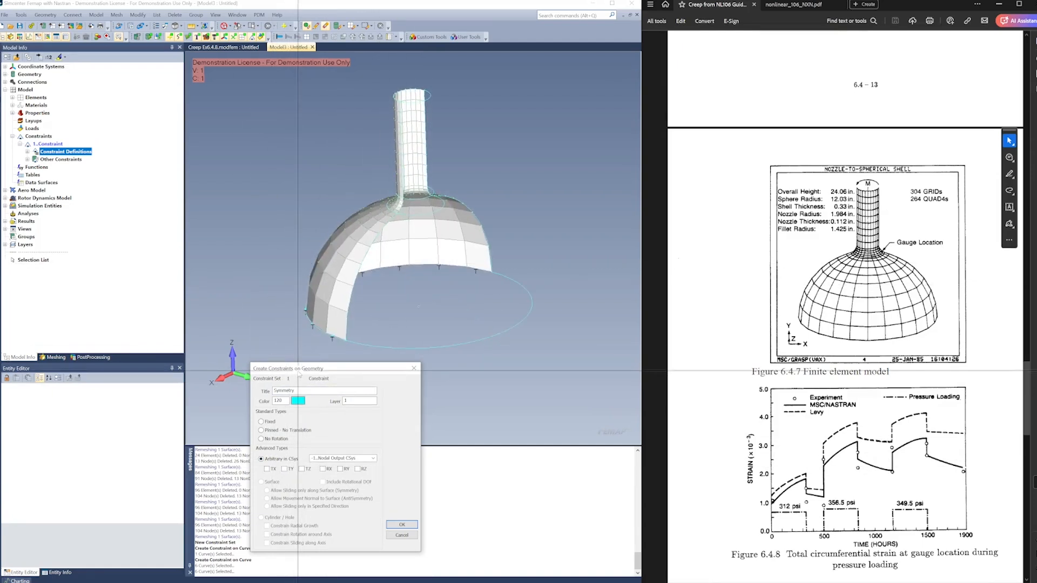
drag(298, 370, 338, 369)
middle_drag(392, 292, 317, 484)
click(325, 467)
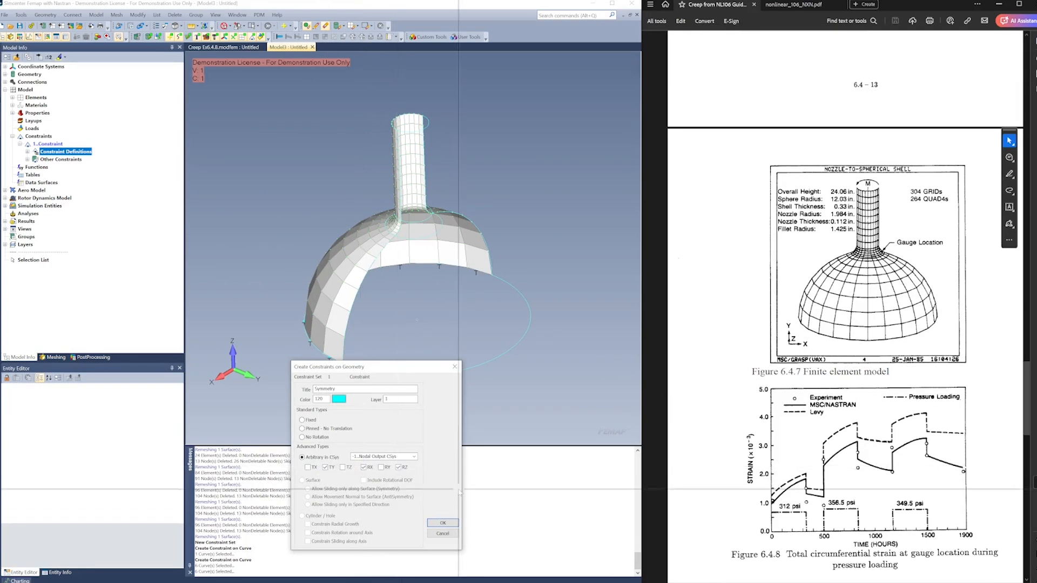
click(442, 522)
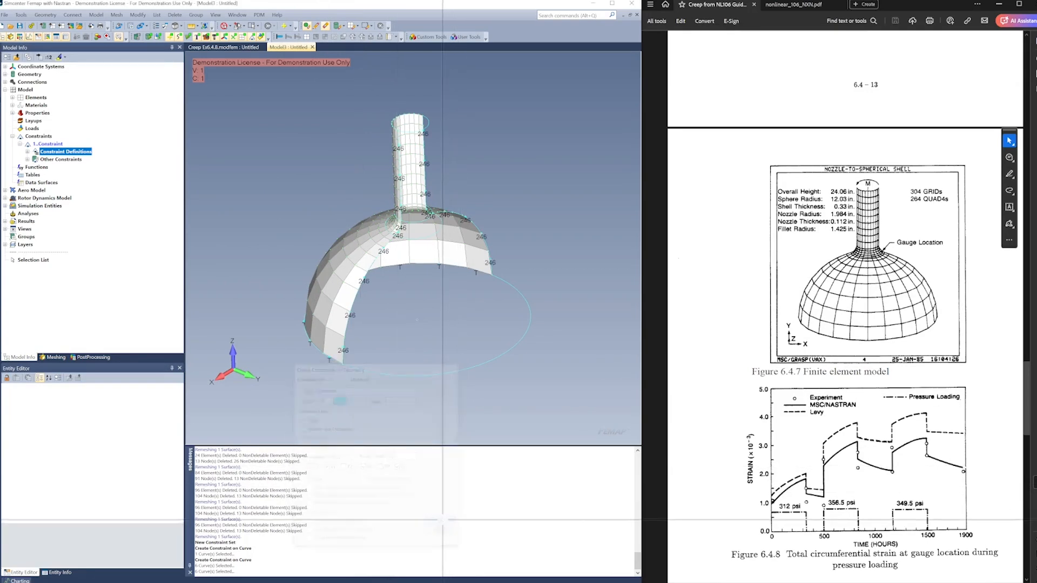
Create a new standard load set titled 1st Load 312 PSI after consulting the guide's pressure loading chart
double_click(36, 137)
right_click(33, 129)
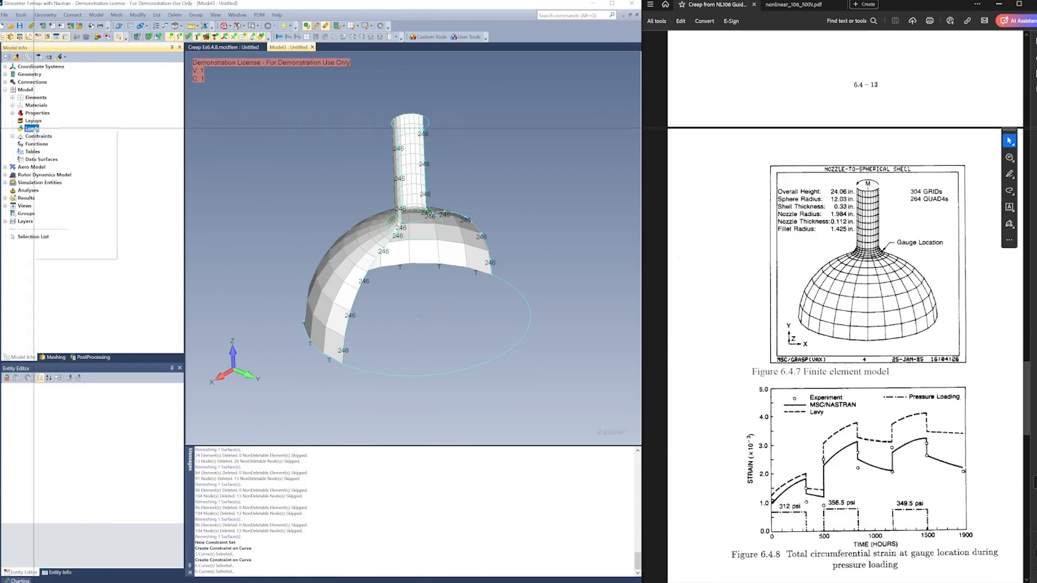
click(55, 135)
middle_drag(330, 288, 459, 271)
scroll(780, 447, down, 1)
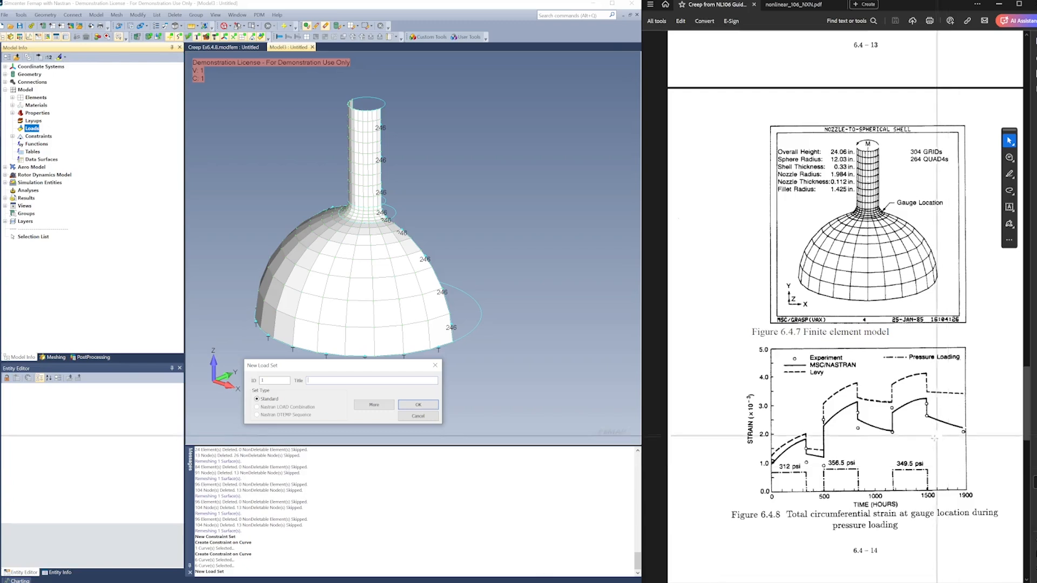
scroll(947, 467, down, 3)
scroll(933, 442, down, 1)
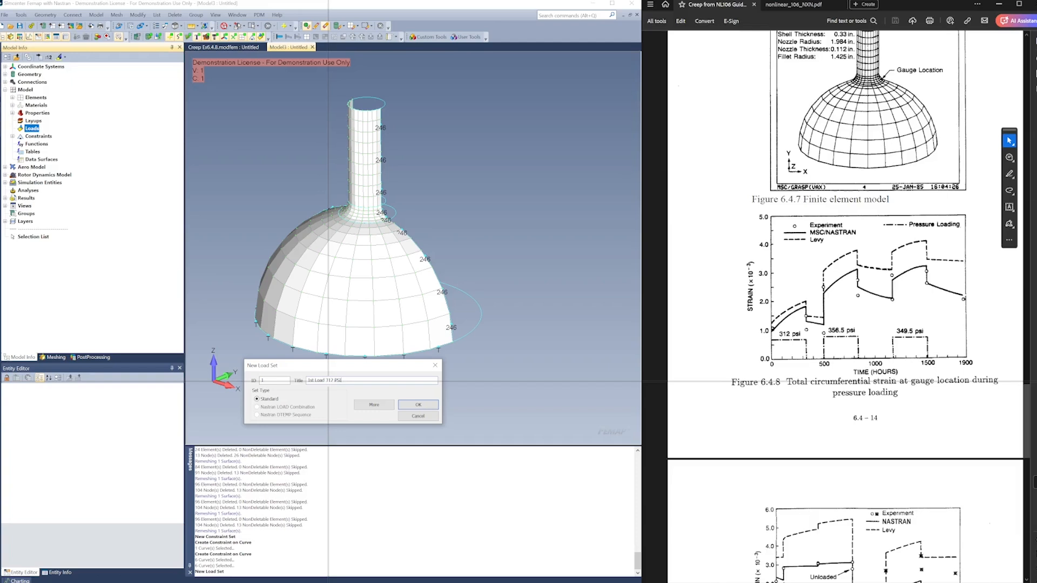
key(Return)
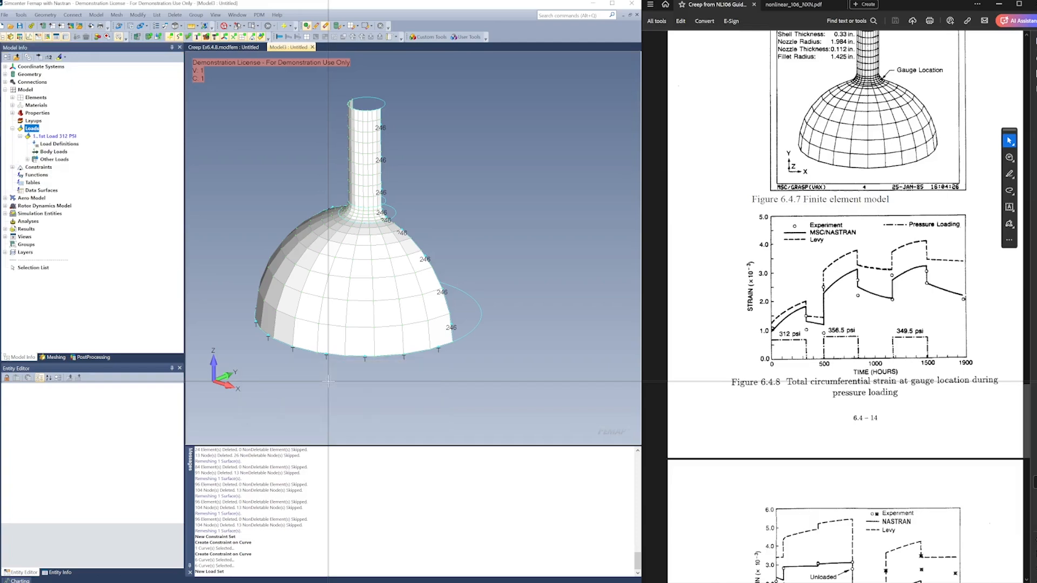
Start a surface load in the 1st Load 312 PSI set and select the dome, fillet and nozzle surfaces
right_click(77, 145)
click(121, 213)
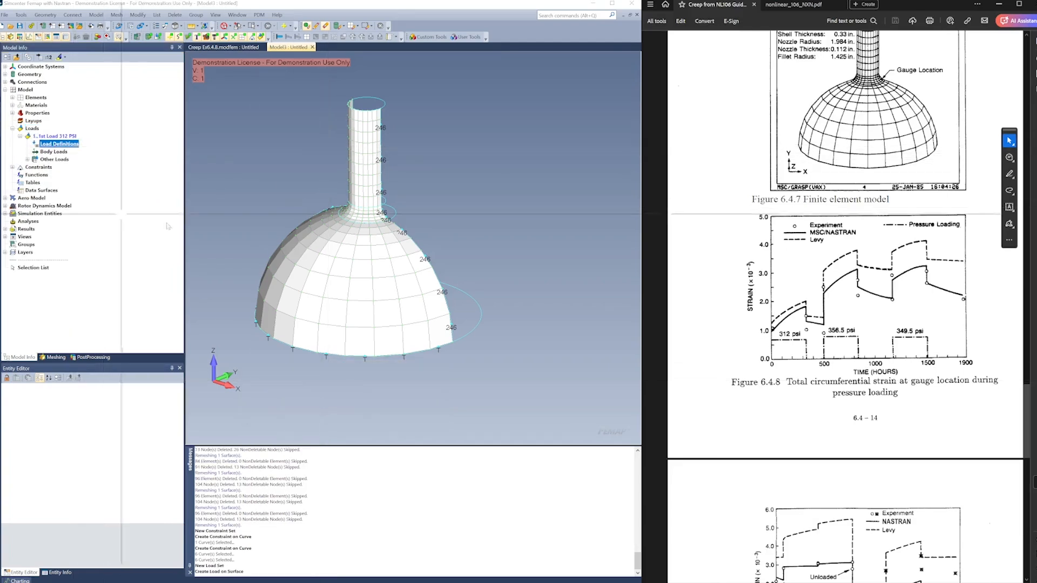
click(323, 258)
click(359, 215)
click(356, 195)
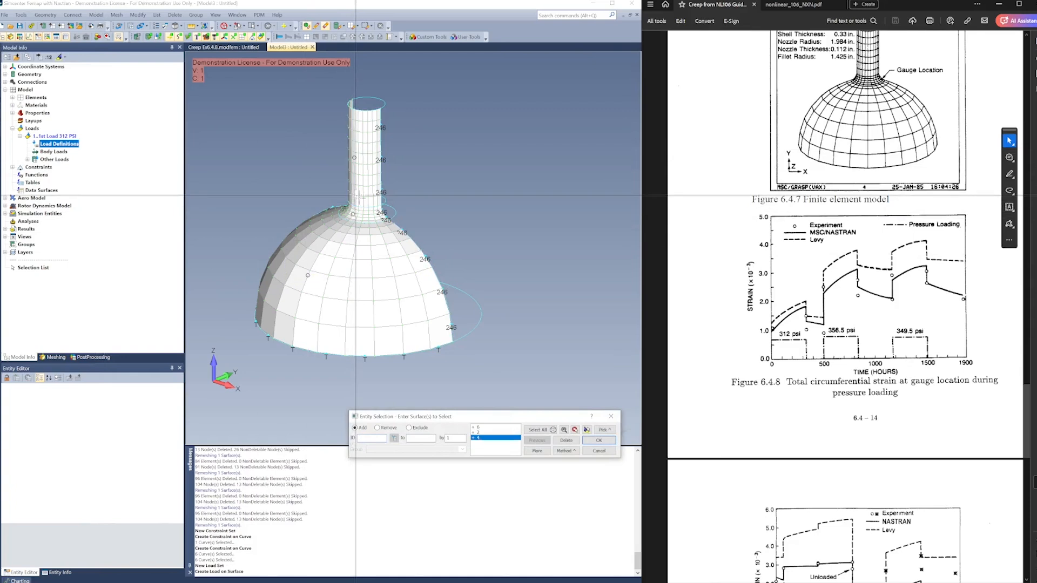
click(588, 430)
middle_drag(428, 333, 470, 323)
click(598, 440)
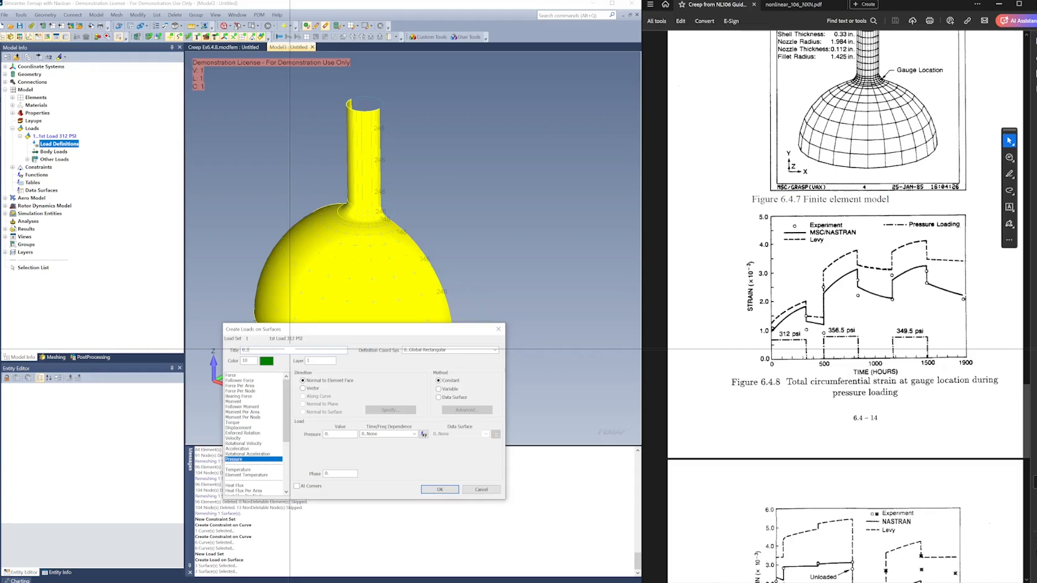
Define the surface load as a constant pressure of 0.312 normal to the element faces, titled 0.312
text(2)
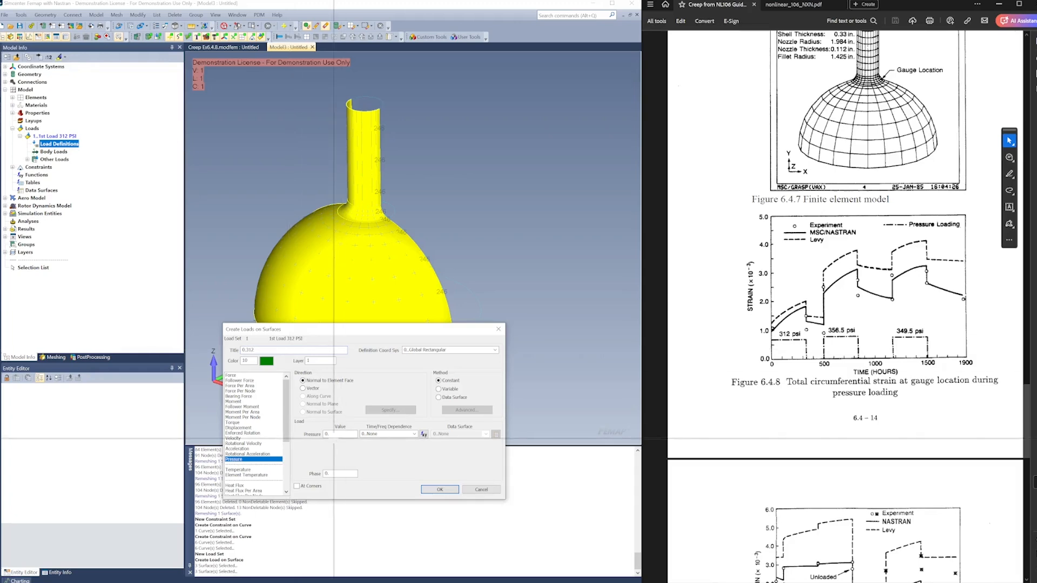
double_click(335, 436)
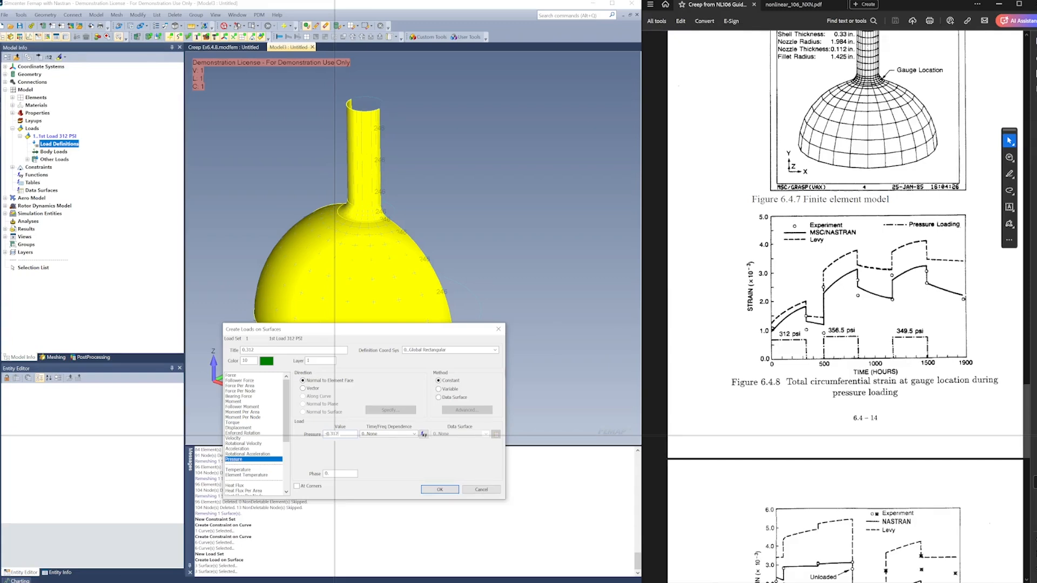
click(440, 489)
middle_drag(426, 259, 527, 279)
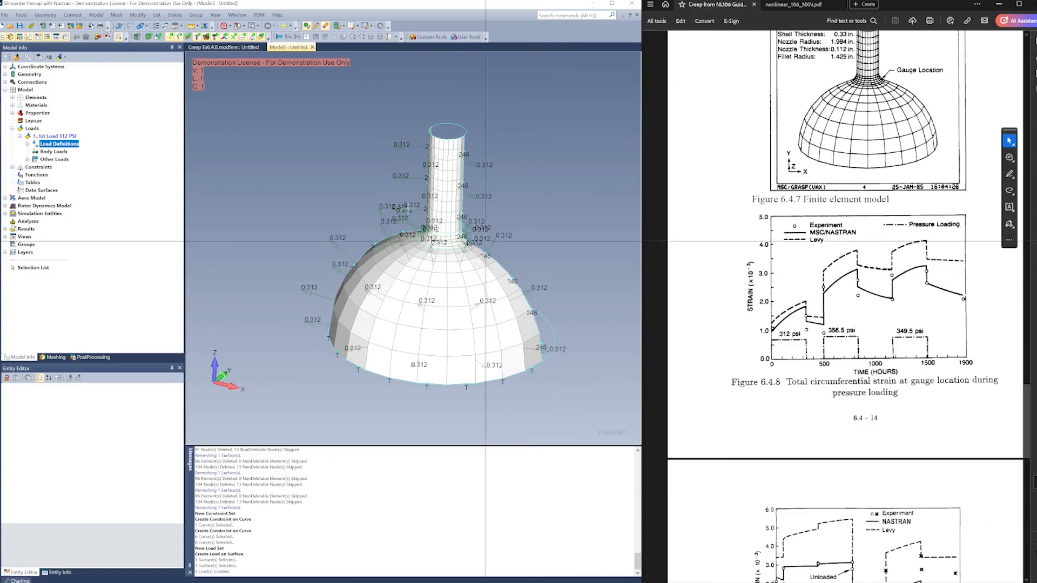
Create a second standard load set titled 2nd Load 356.5 PSI
right_click(33, 128)
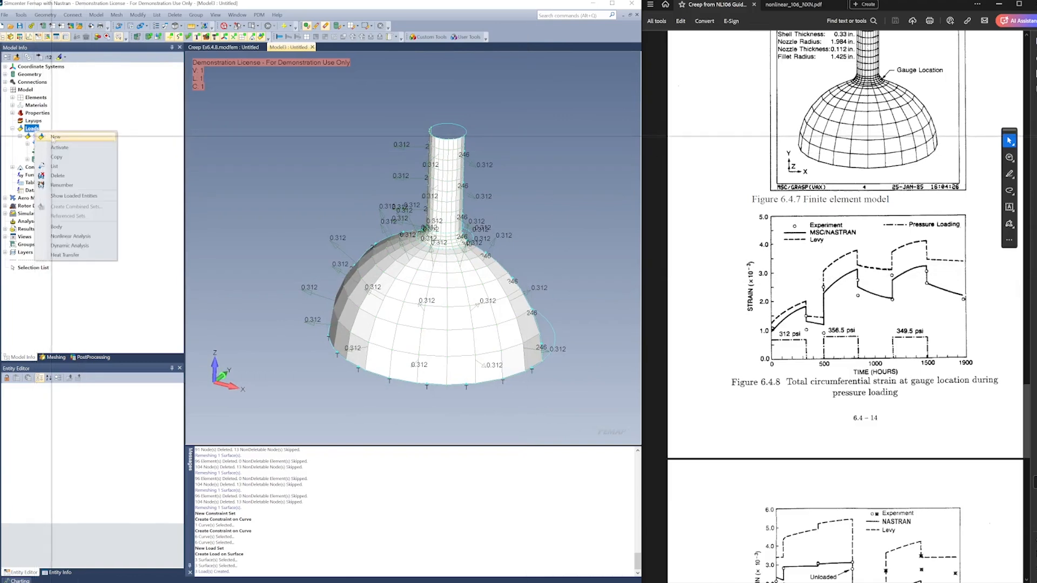
click(54, 138)
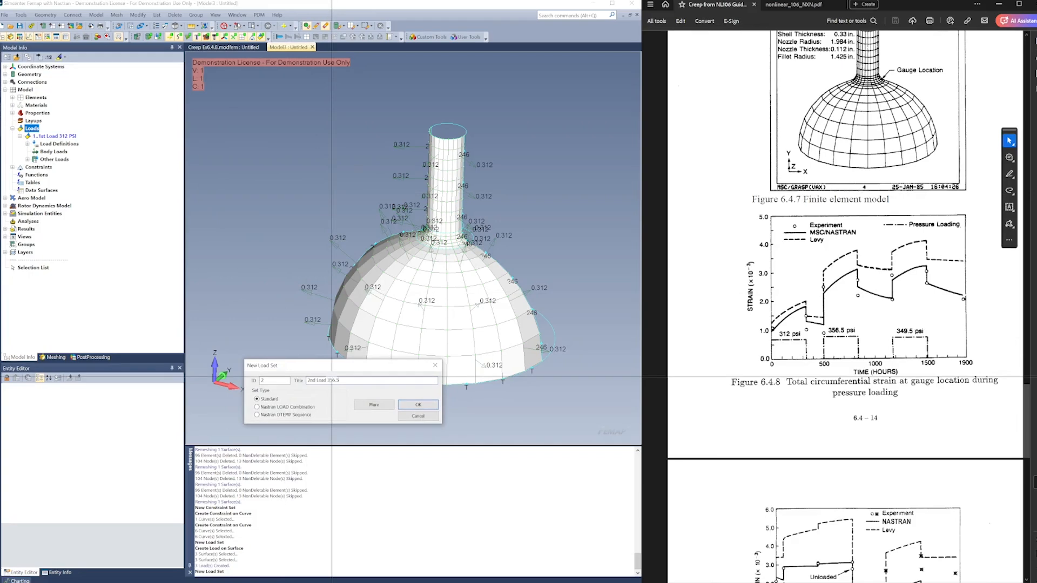
click(418, 405)
Apply a constant pressure of 0.3565, titled 0.3565 KSI, to the same three surfaces in the 2nd Load 356.5 PSI set
right_click(64, 175)
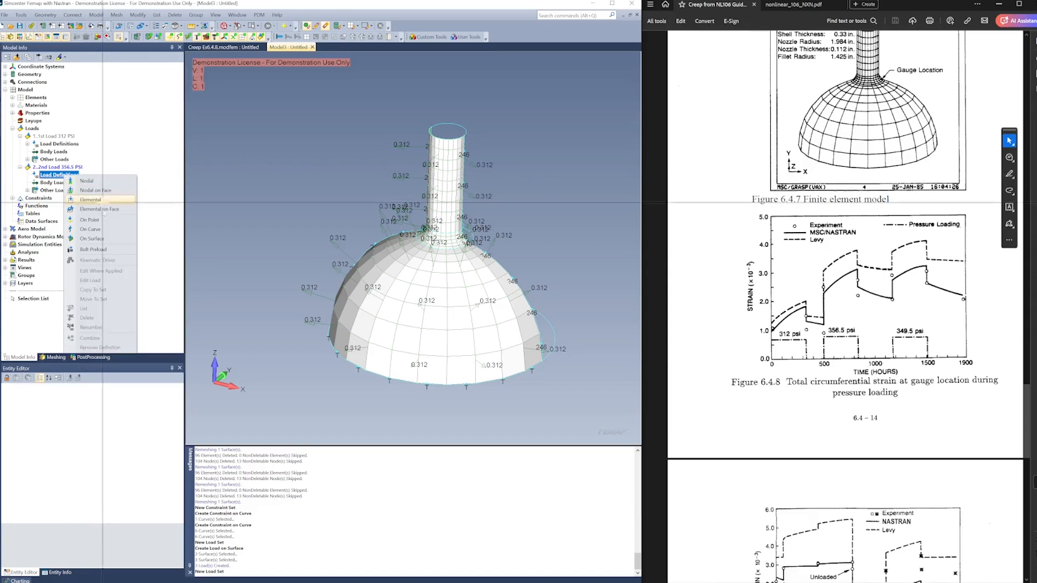
click(92, 238)
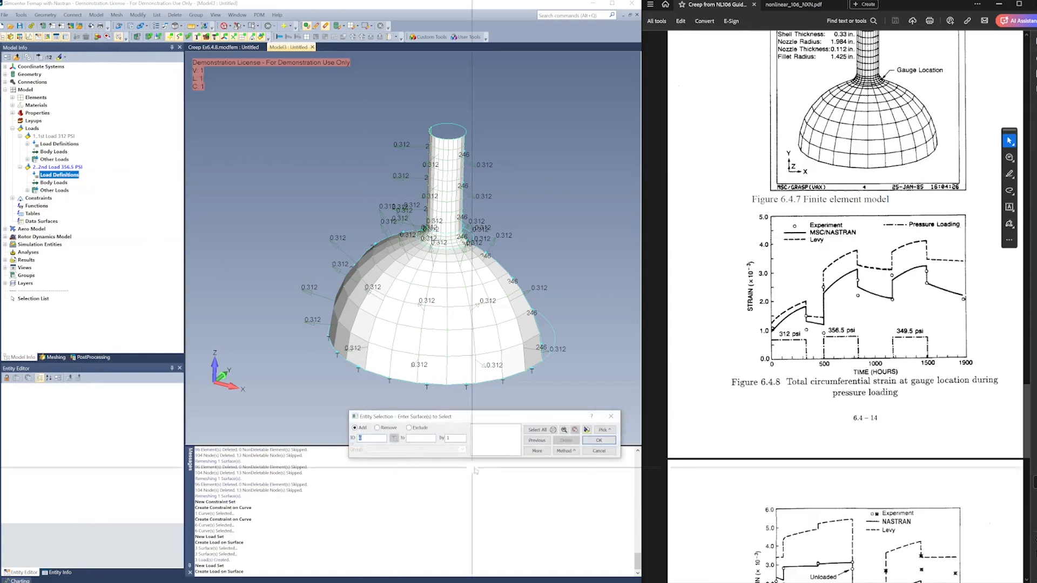
click(538, 430)
click(591, 440)
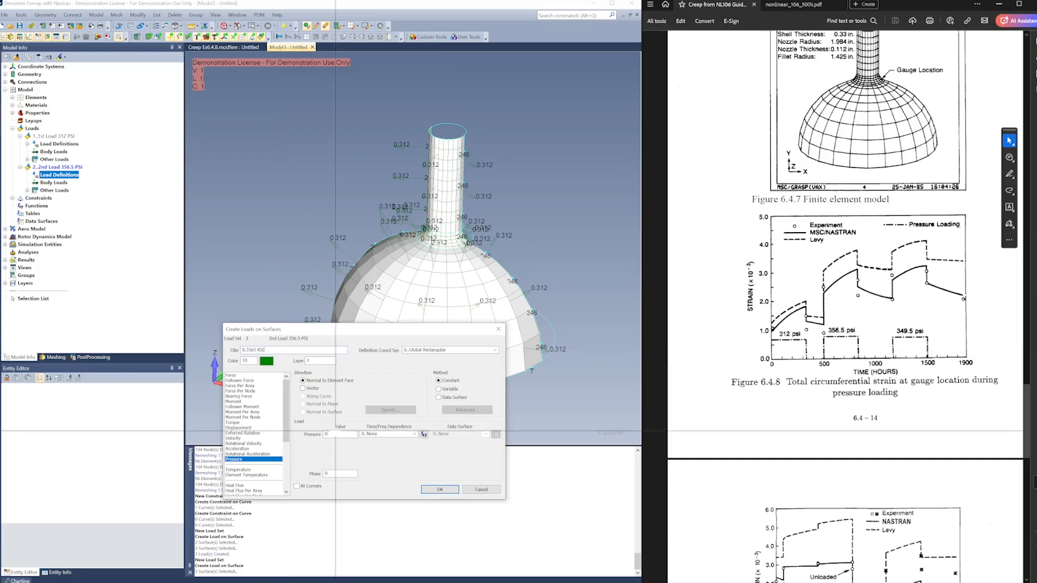
double_click(334, 432)
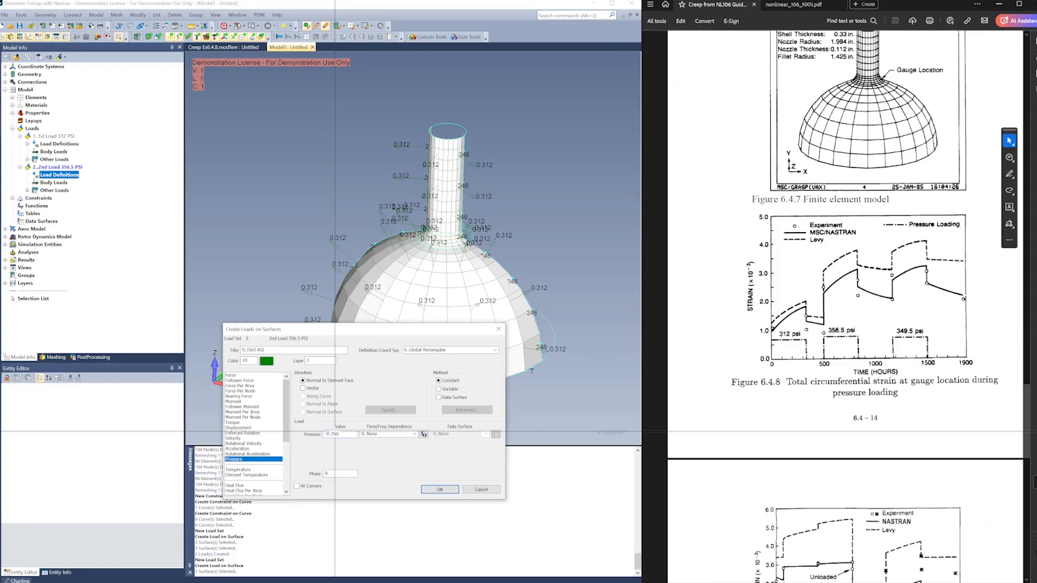
click(433, 488)
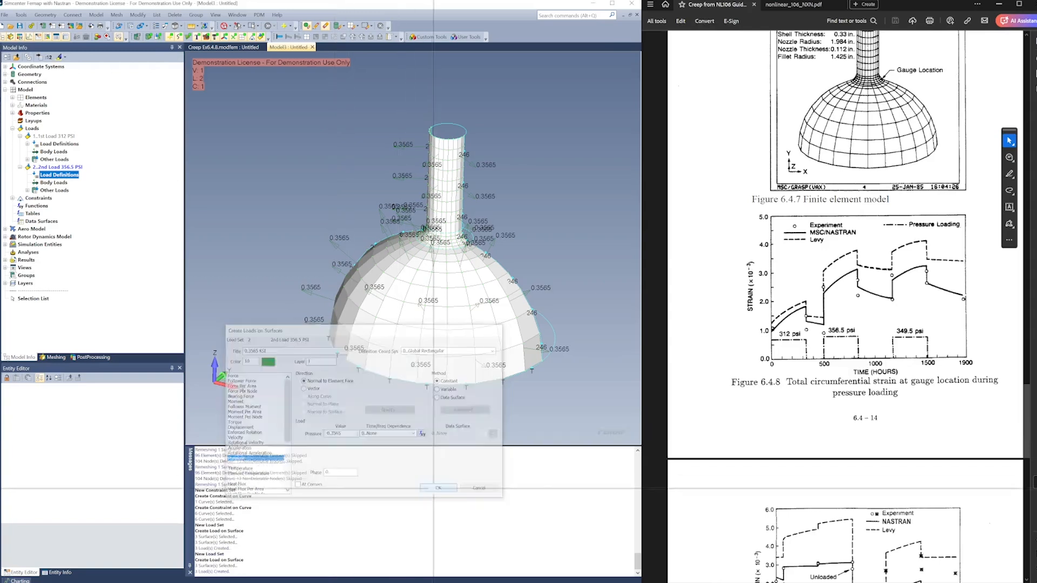
middle_drag(416, 320, 415, 302)
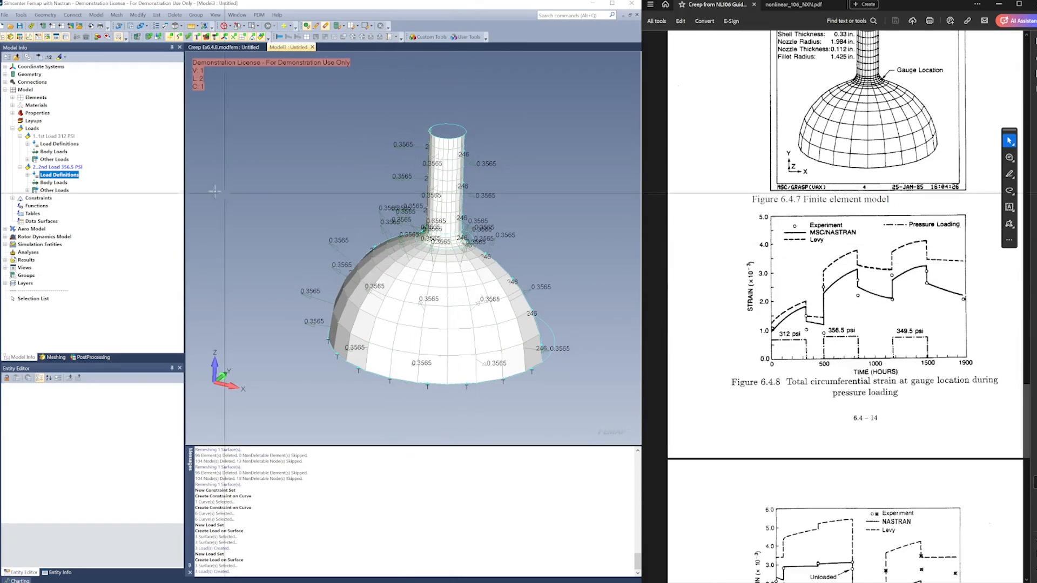
Create a third standard load set titled 3rd Load 349.5 PSI
right_click(37, 128)
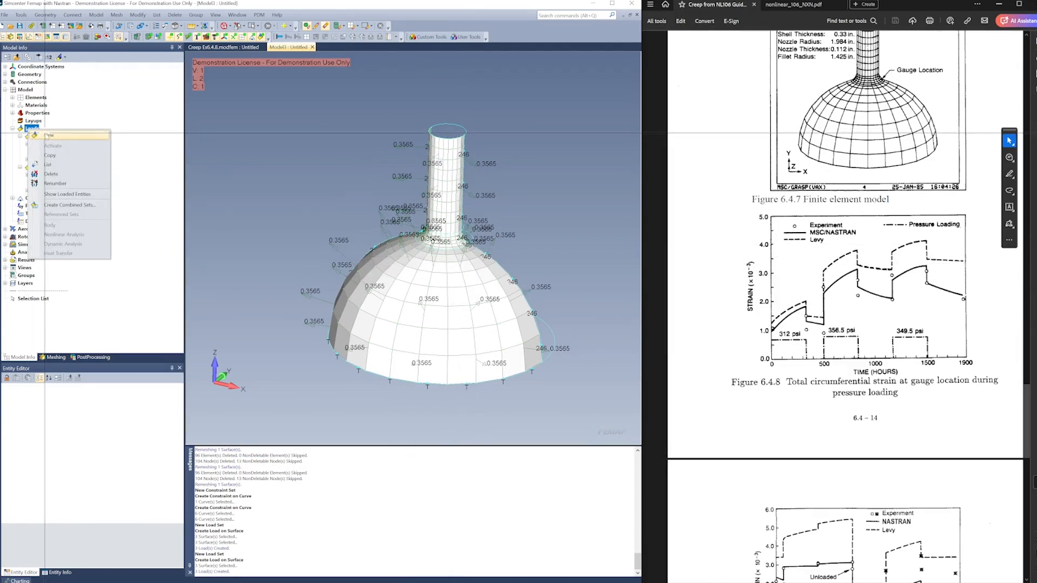
click(47, 136)
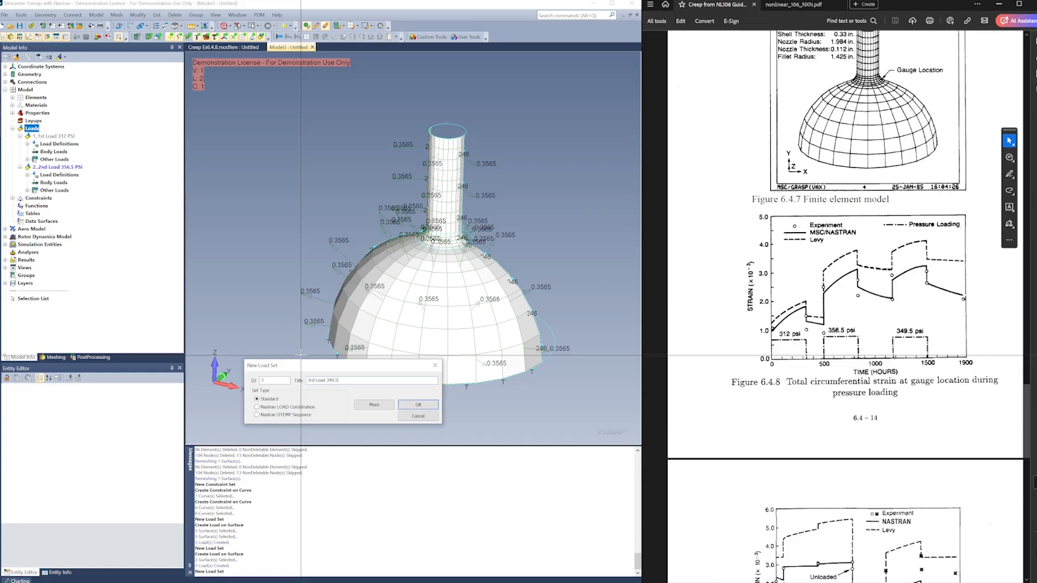
click(408, 404)
Apply a constant pressure of 0.3495, titled 0.3495 KSI, to the same three surfaces in the 3rd Load 349.5 PSI set
right_click(79, 211)
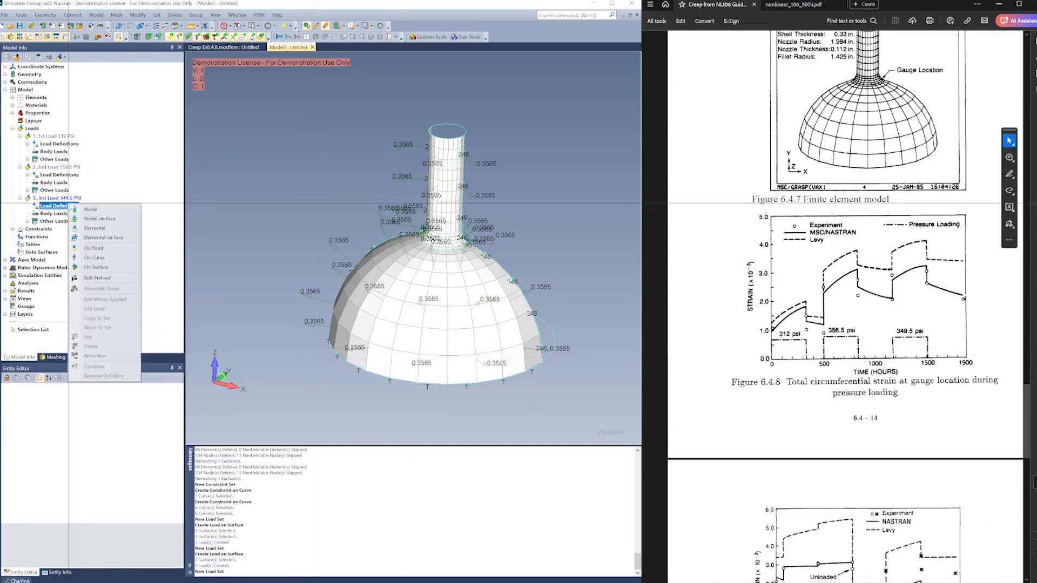
click(102, 268)
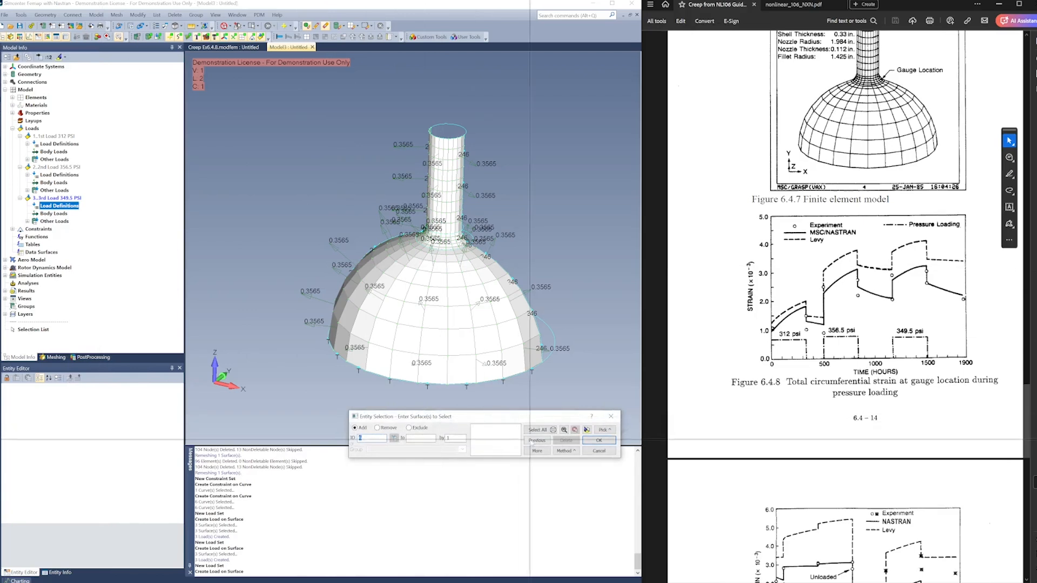
click(536, 440)
click(599, 440)
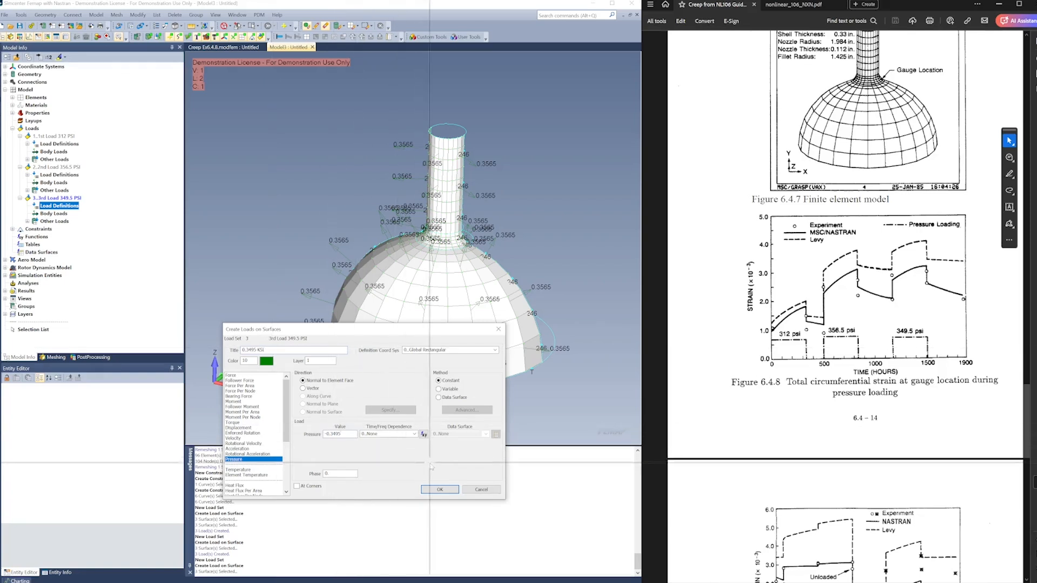
click(433, 491)
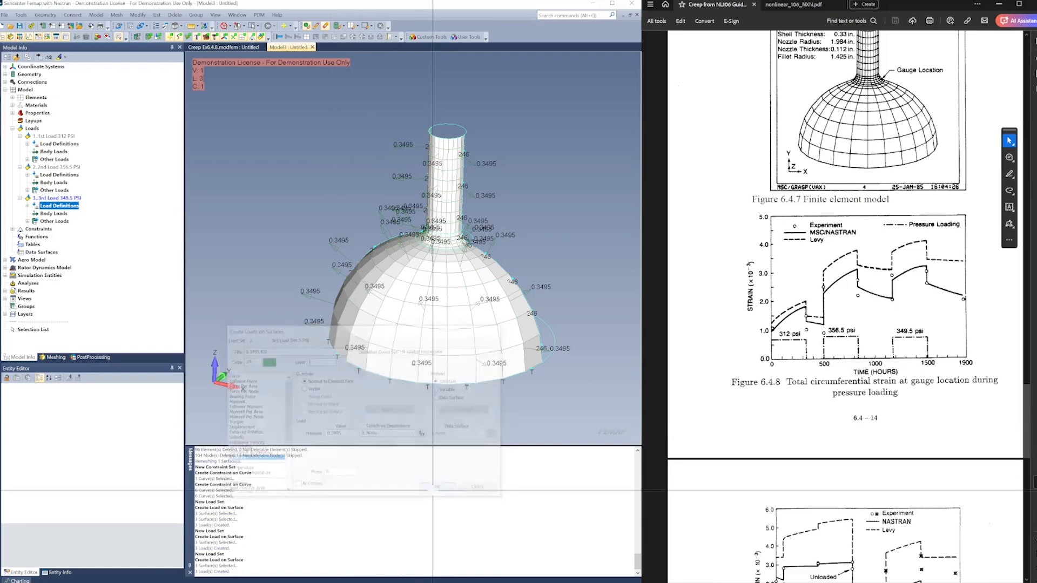
middle_drag(433, 328, 423, 310)
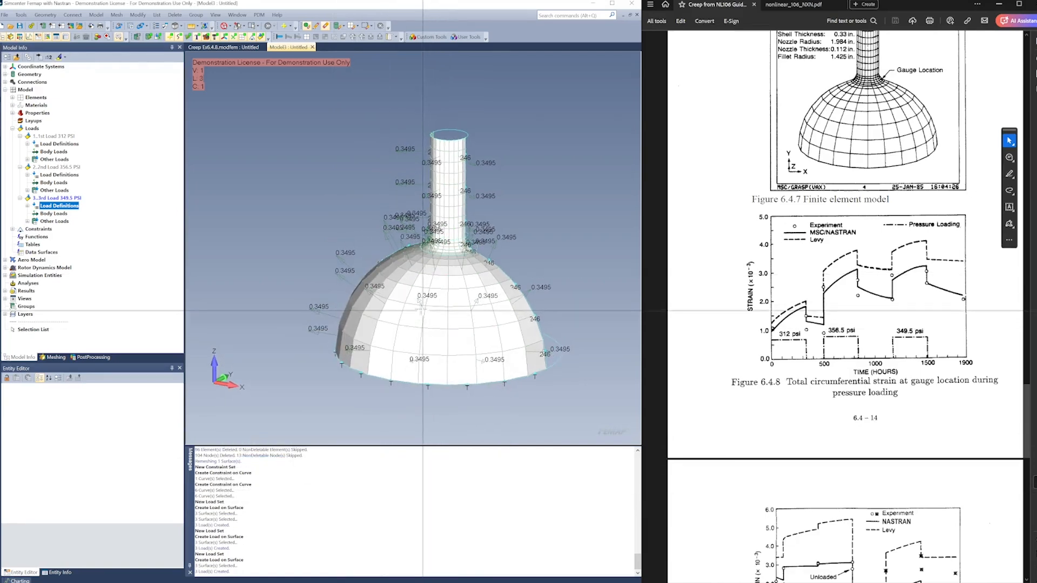
Create a fourth standard load set titled Unloaded, without any load definitions
right_click(37, 129)
click(54, 134)
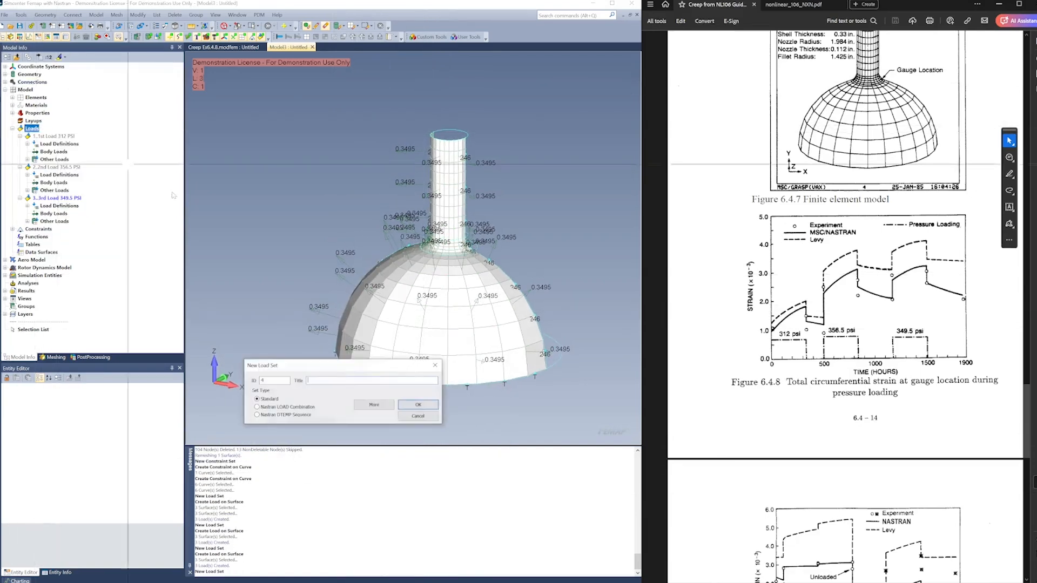
click(377, 381)
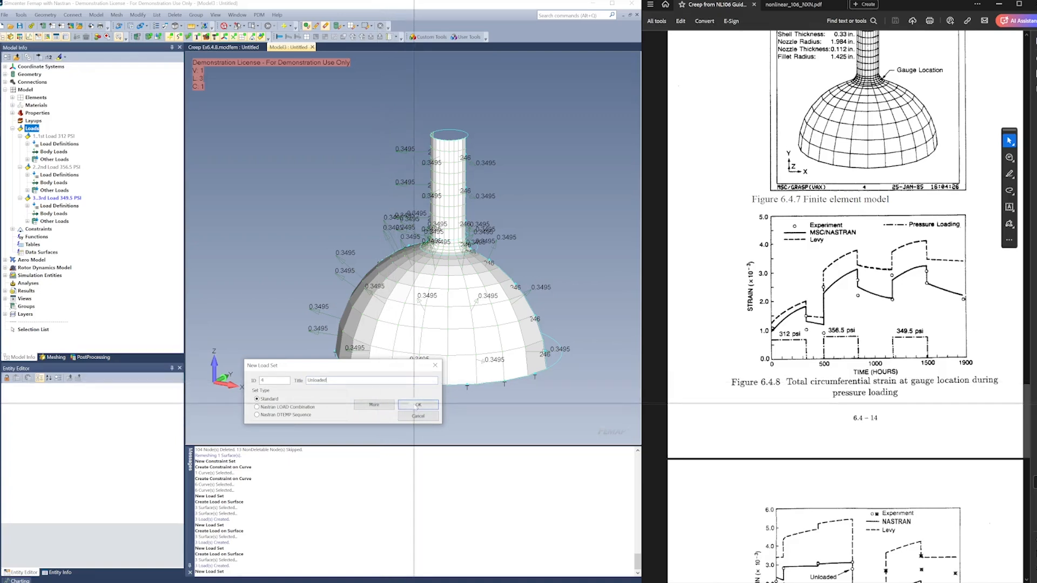
click(418, 405)
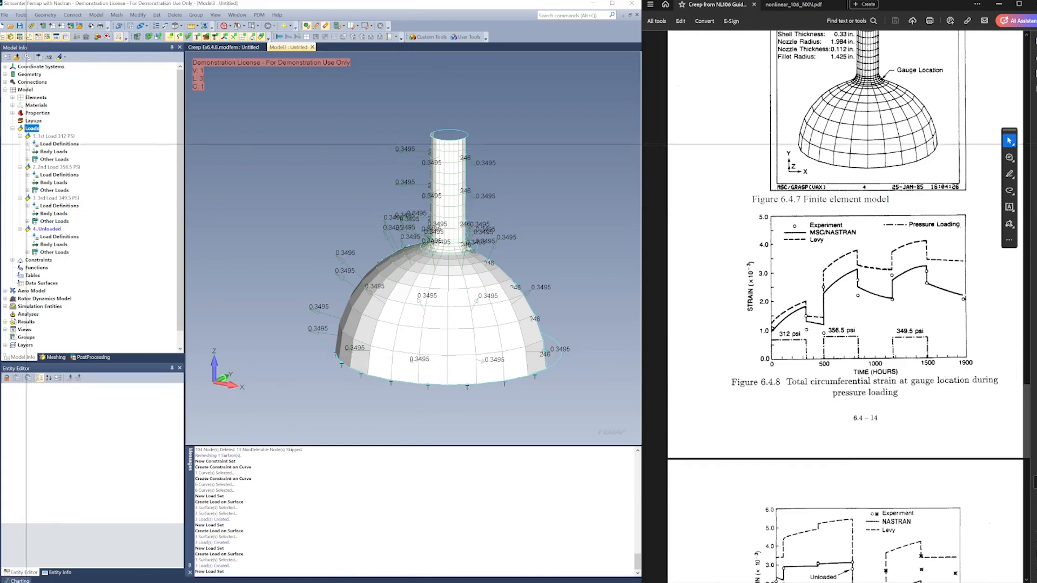
Collapse all four load sets in the model tree
click(20, 136)
click(20, 144)
click(20, 151)
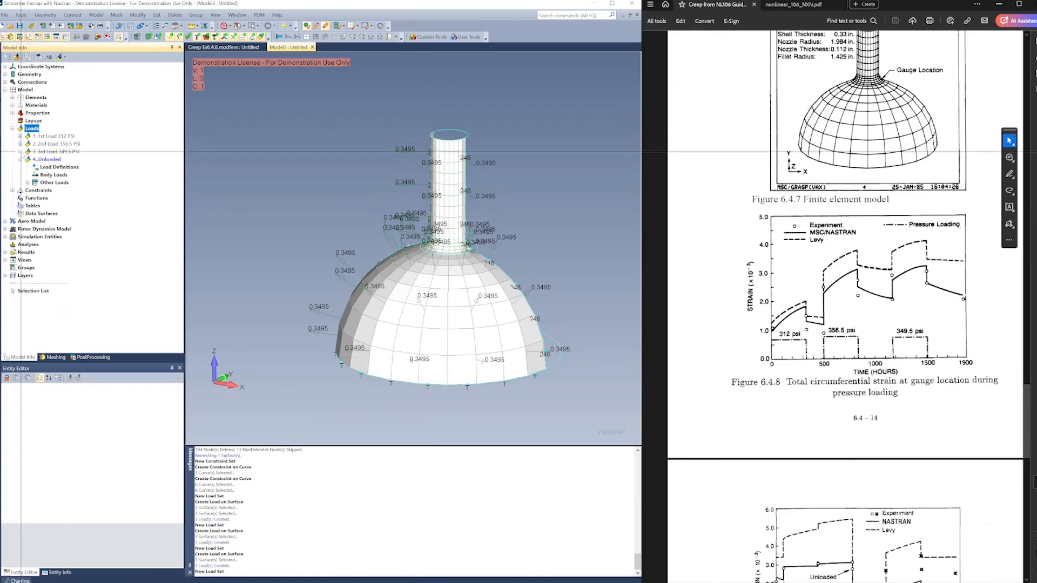
click(20, 159)
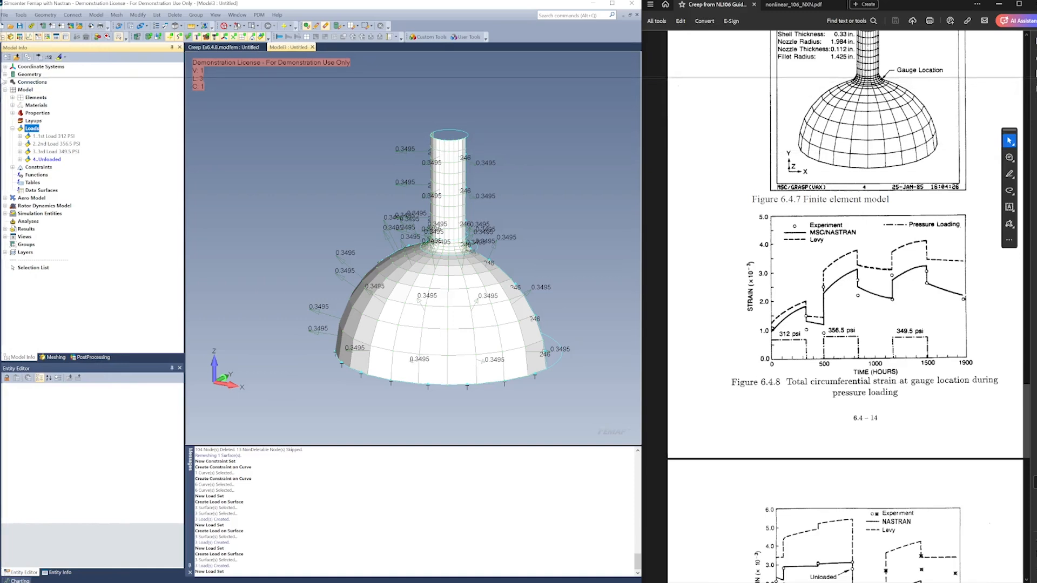
Open the Data Surface Editor and dock it beside the model tree
mouse_move(1, 81)
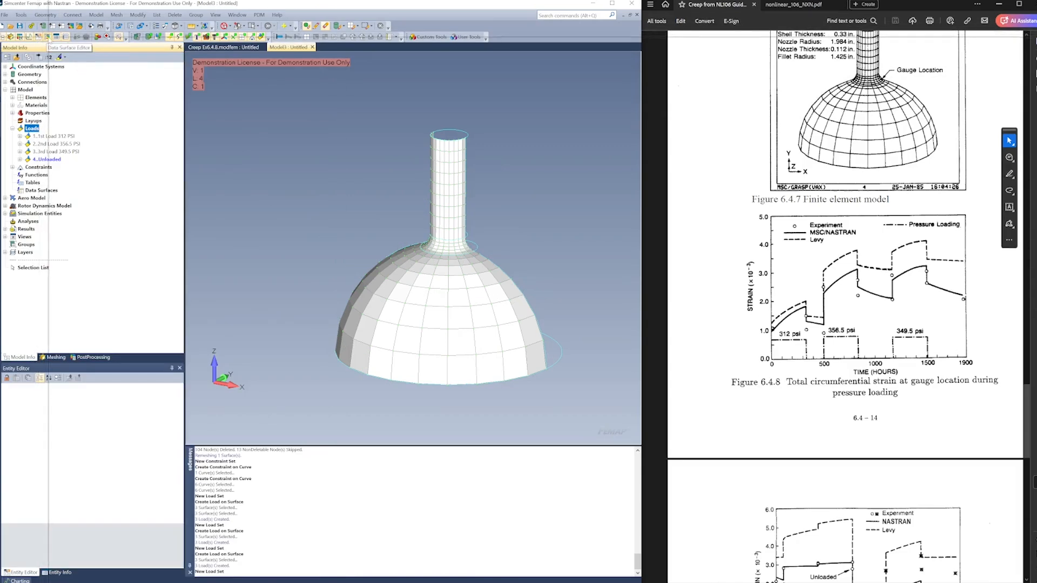
click(21, 15)
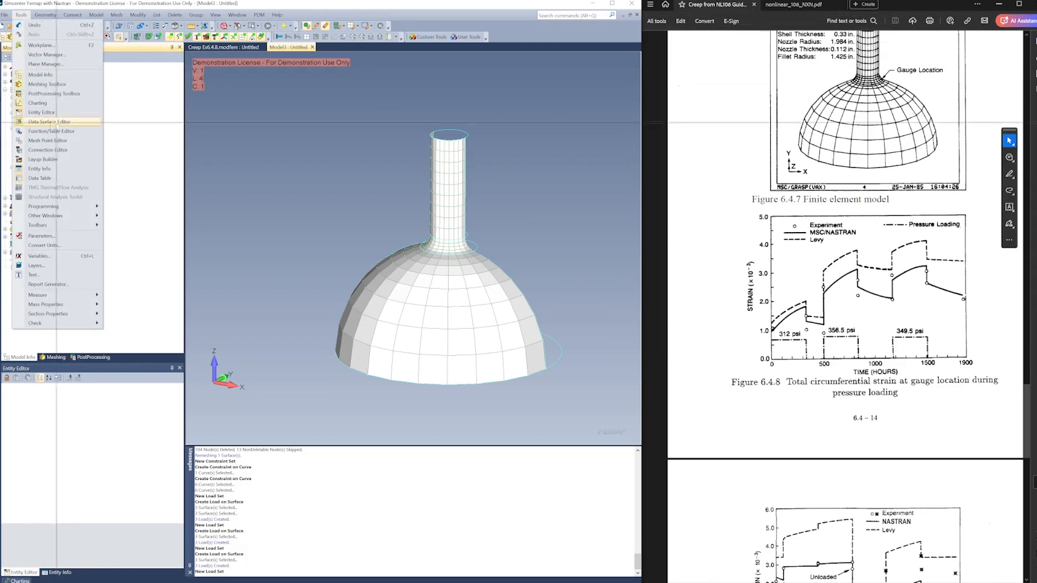
click(268, 128)
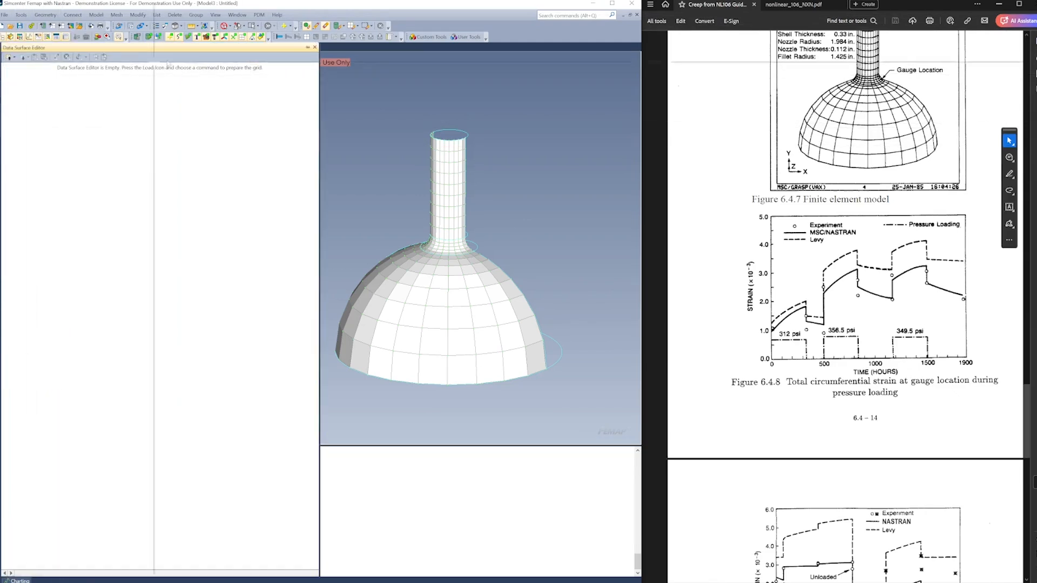
drag(309, 50, 201, 61)
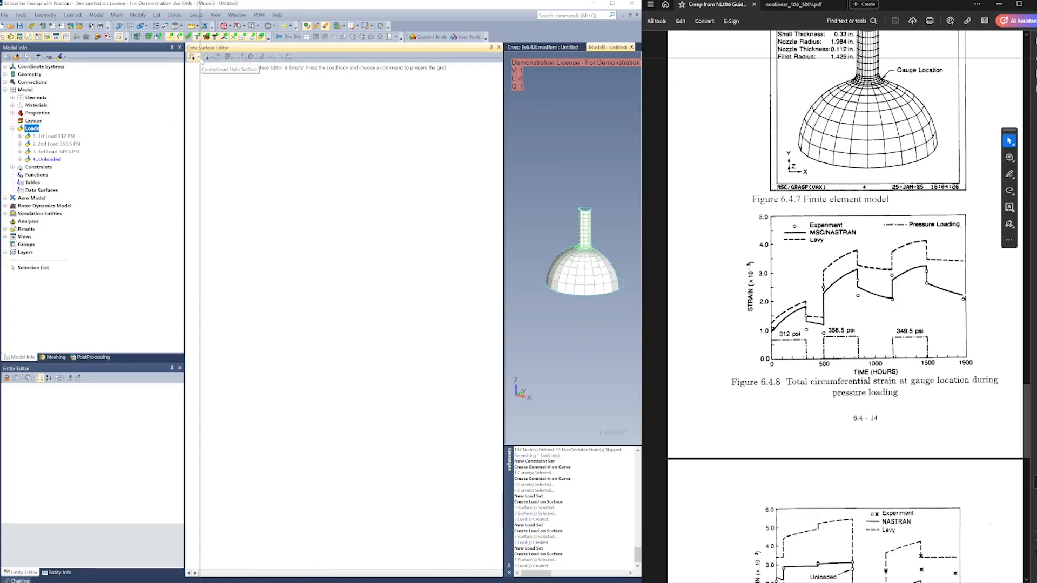
Start a load set combination data surface of the Standard set type with 12 initial rows and factors added to titles
click(199, 57)
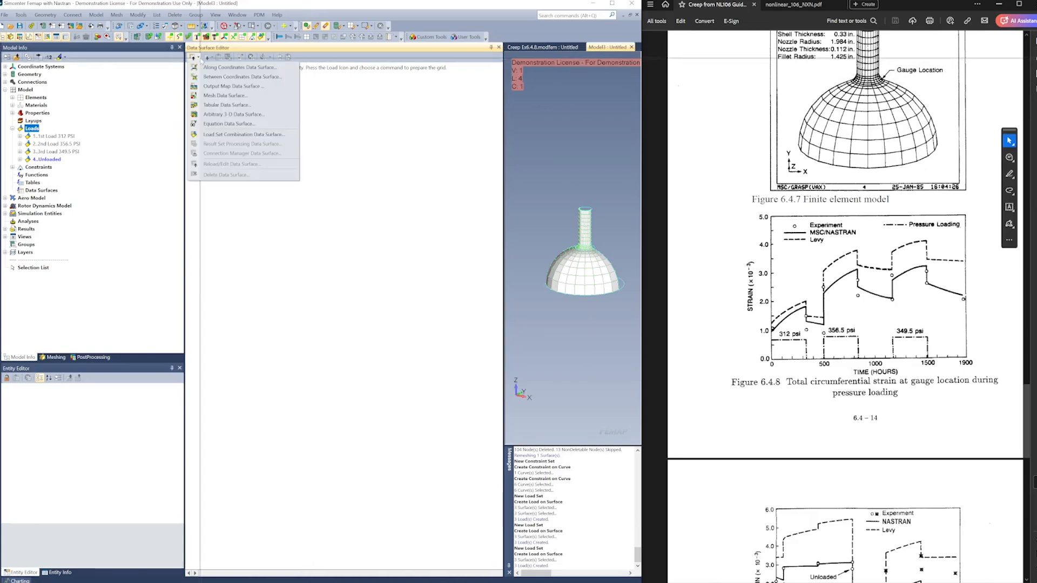
click(264, 135)
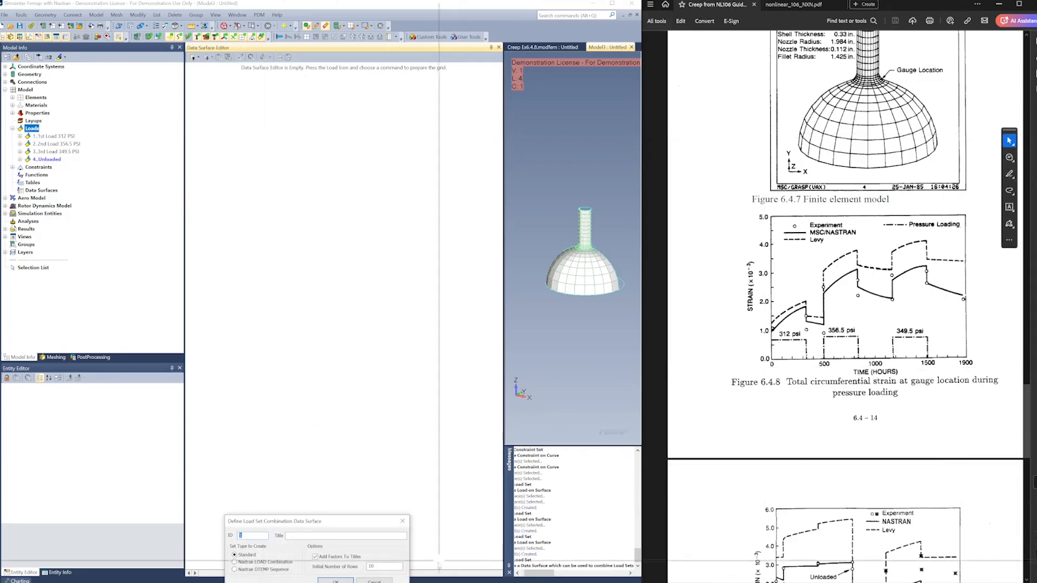
drag(364, 526, 386, 454)
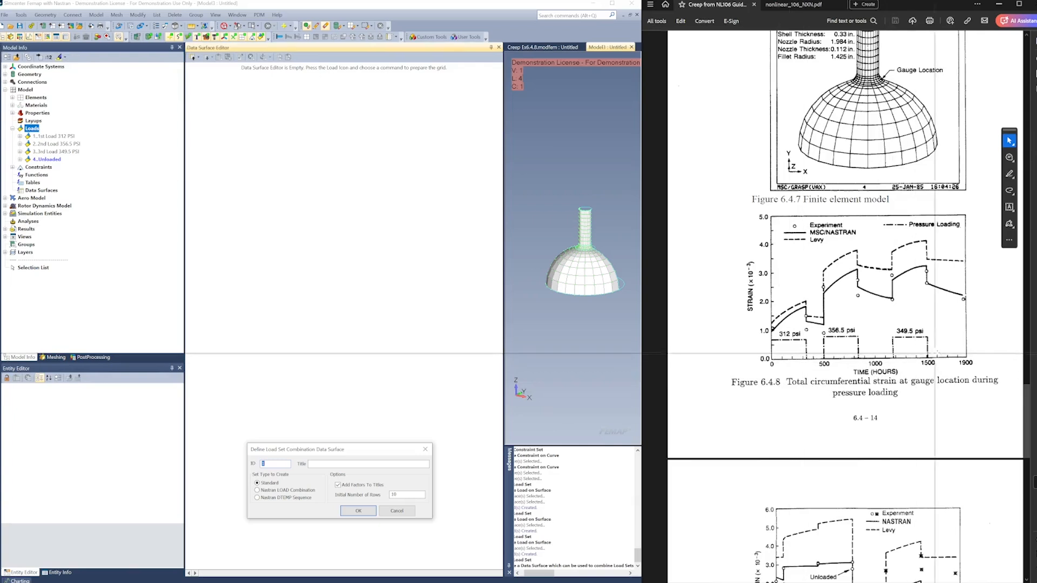
double_click(406, 494)
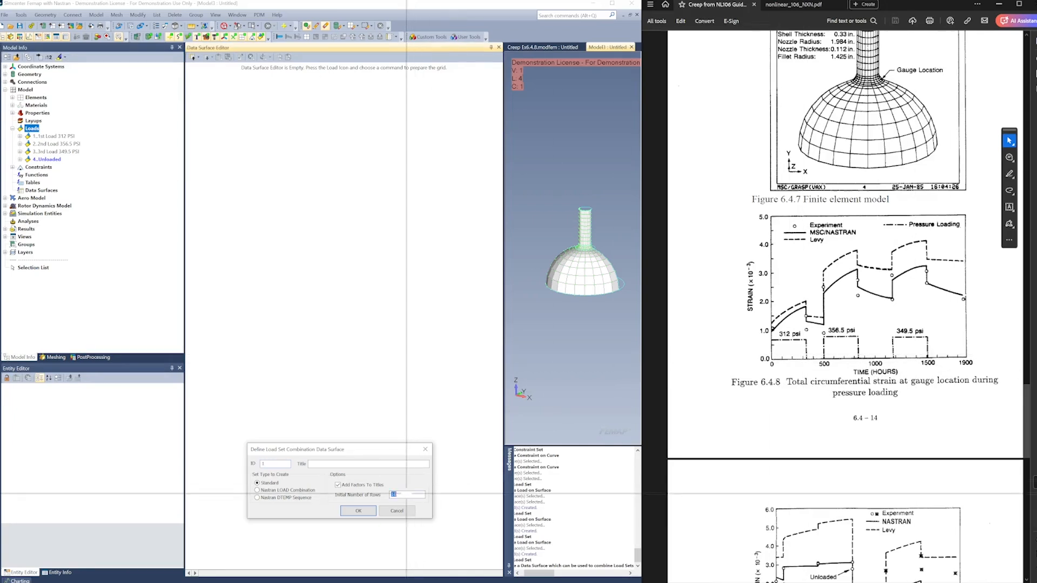
click(372, 511)
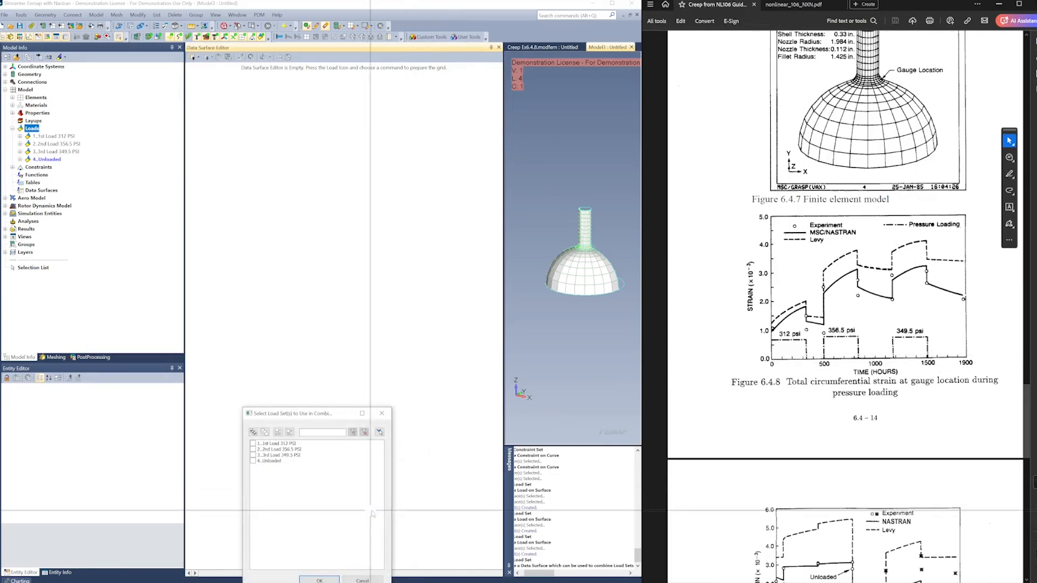
Include all four load sets and enter factor 1 for 1st Load in rows 0–1, 2nd Load in rows 4–5, and Unloaded in rows 2–3 and 6–7
click(252, 432)
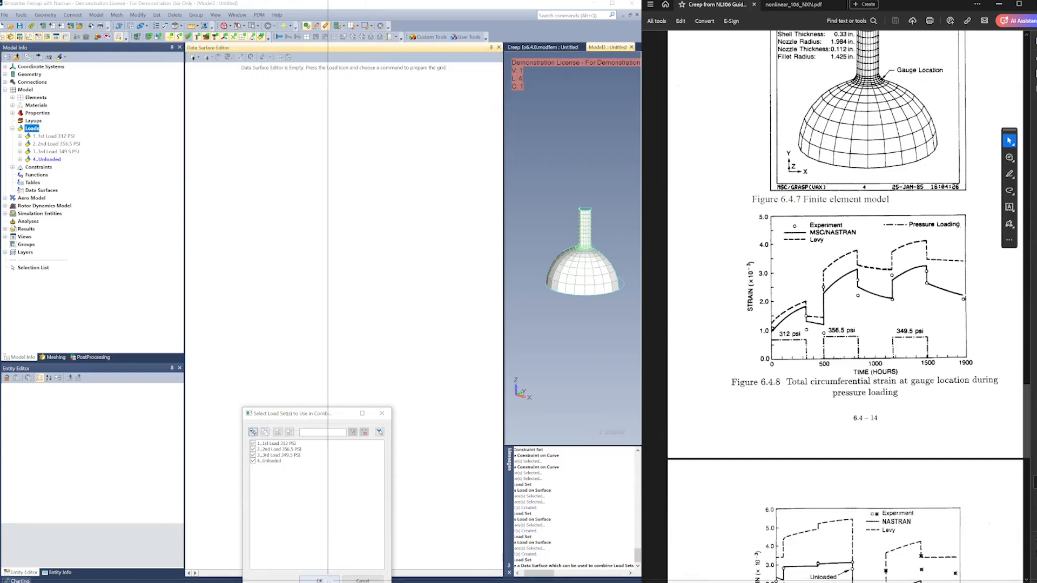
click(327, 580)
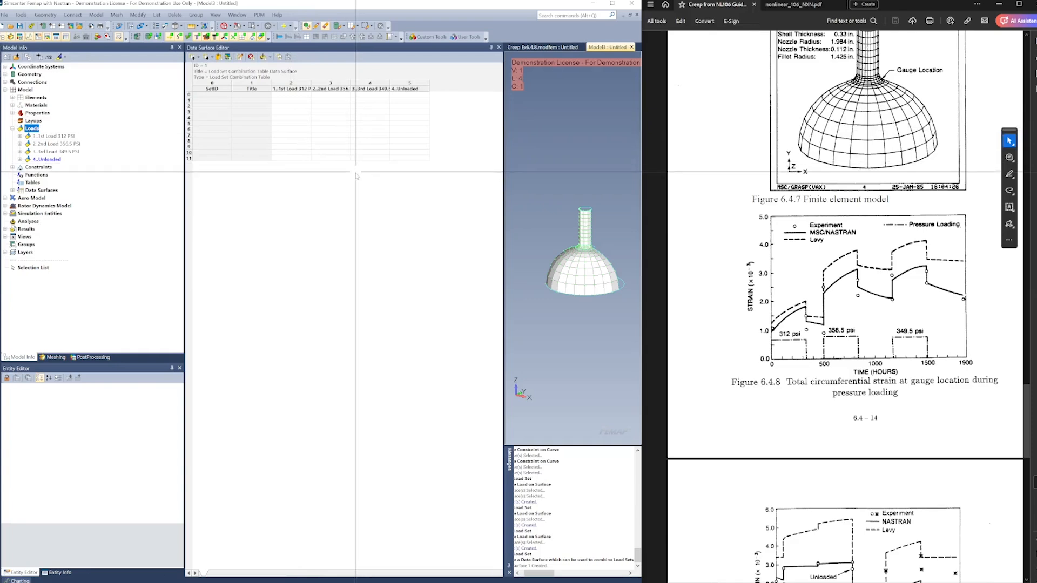
click(292, 97)
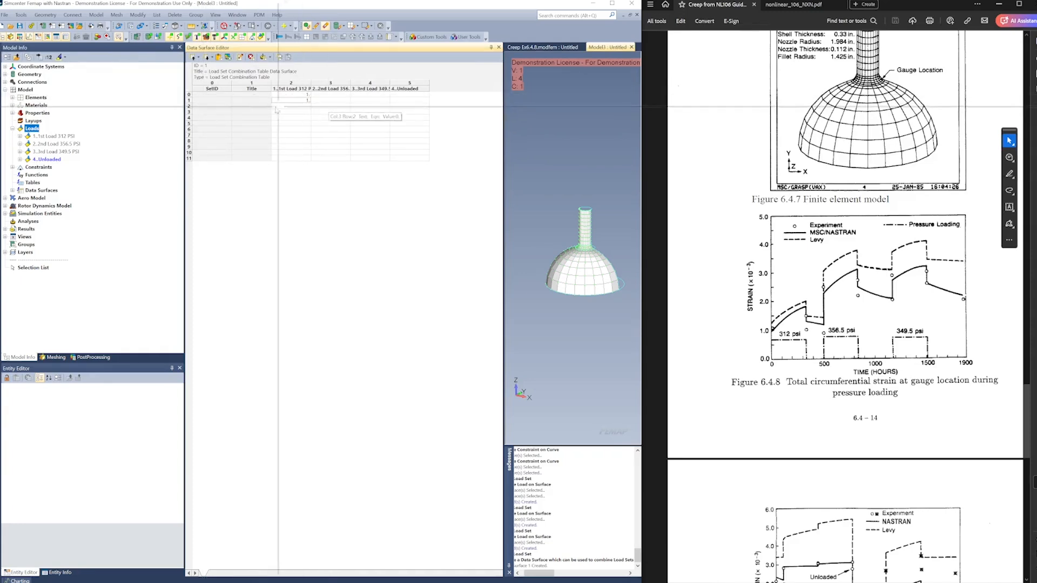
click(412, 112)
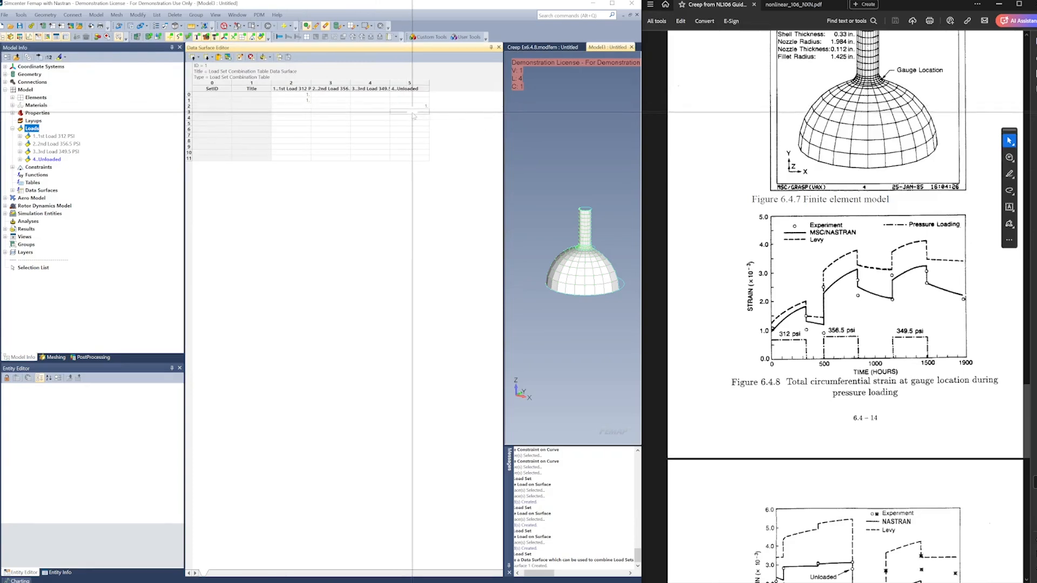
text(1)
click(330, 120)
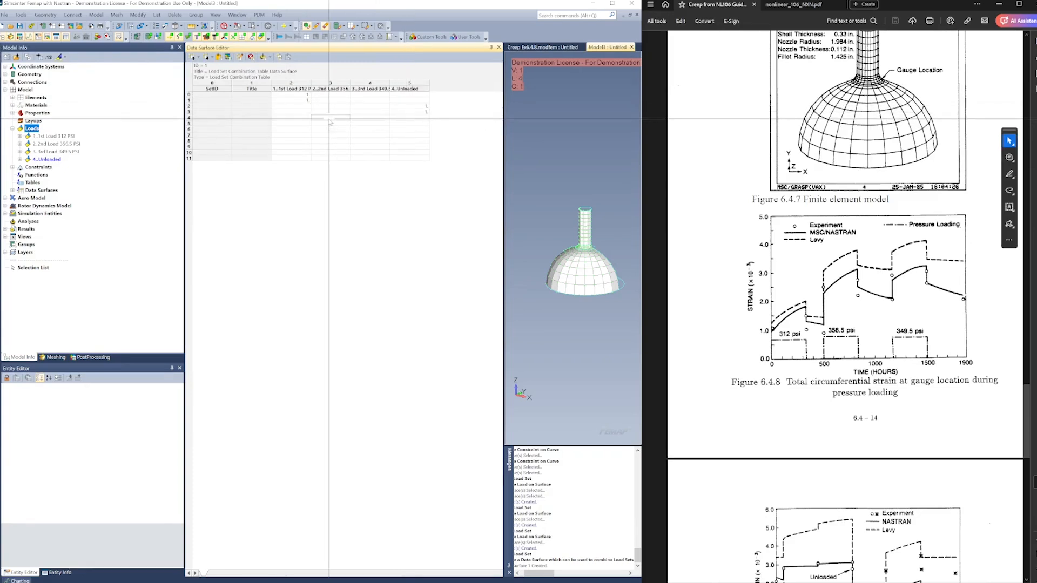
text(1)
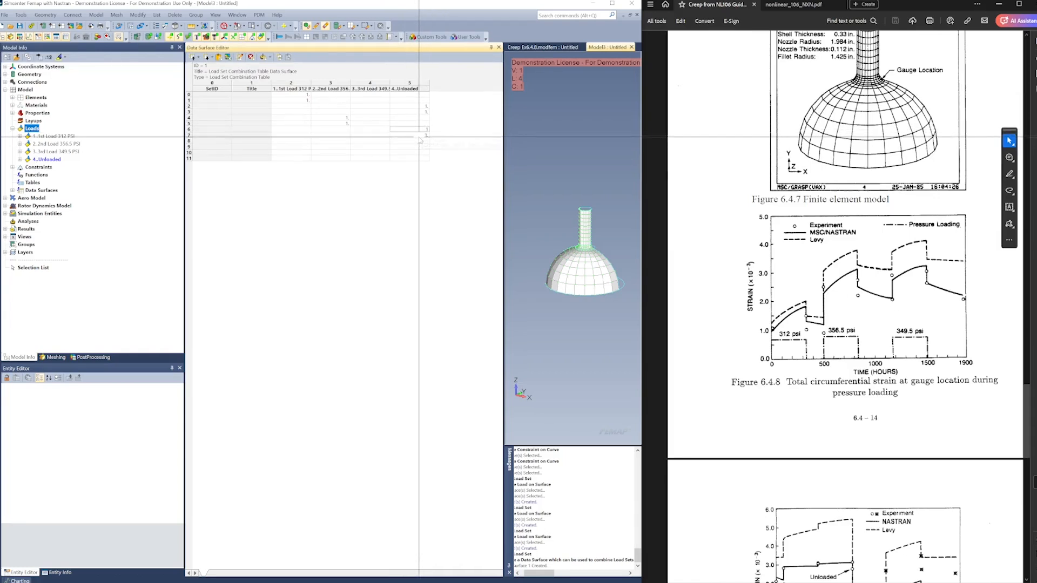
Enter factor 1 for the 3rd Load in rows 8–9 and for Unloaded in rows 10–11 of the combination table
click(373, 147)
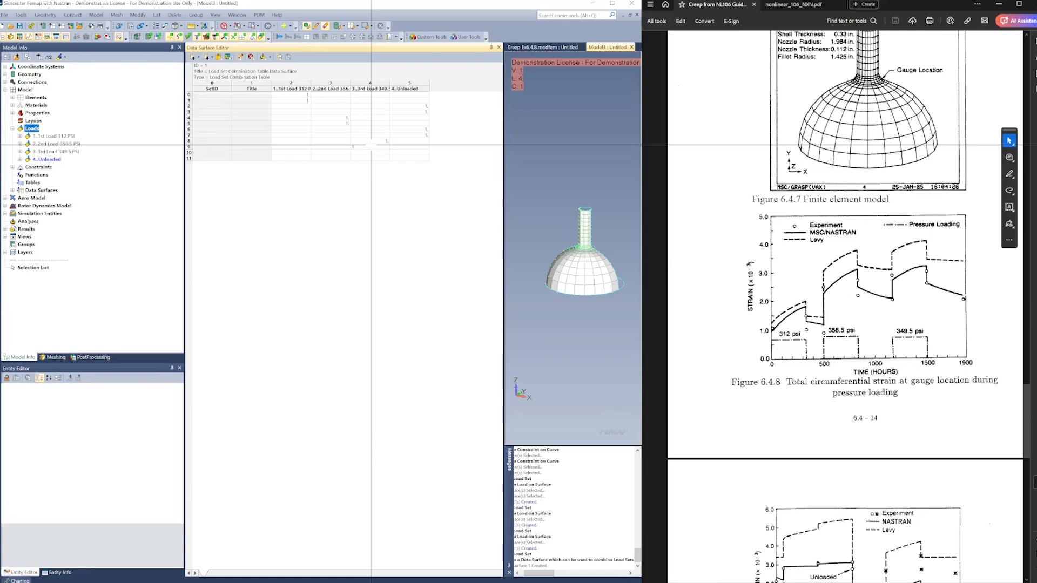
click(390, 179)
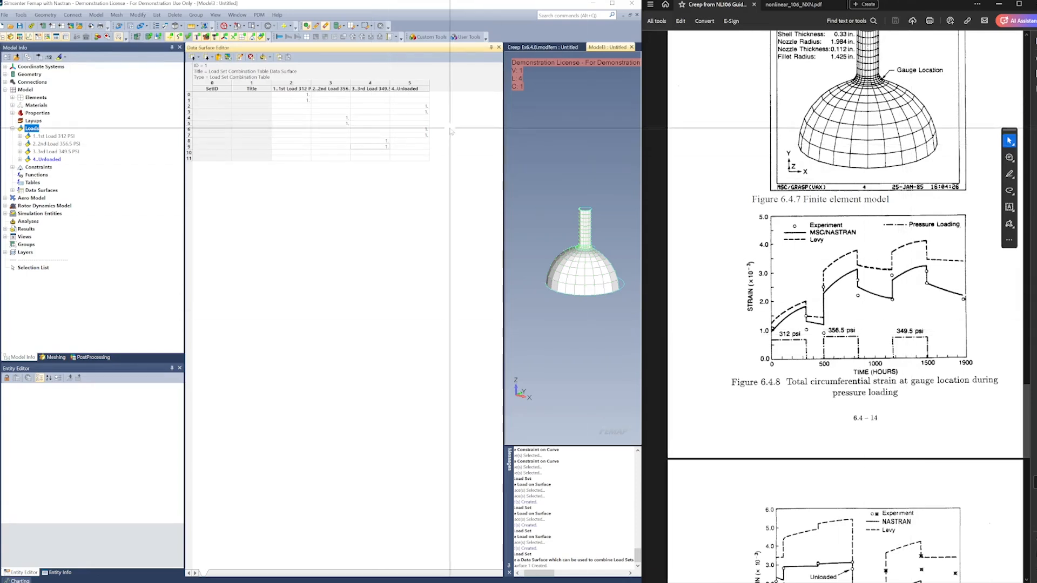
click(410, 154)
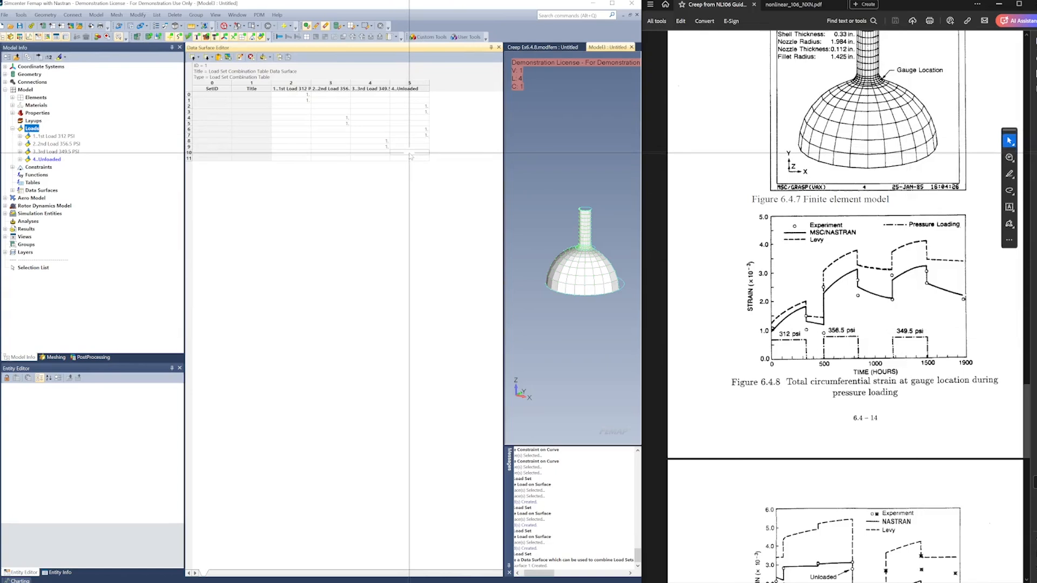
text(1)
click(407, 159)
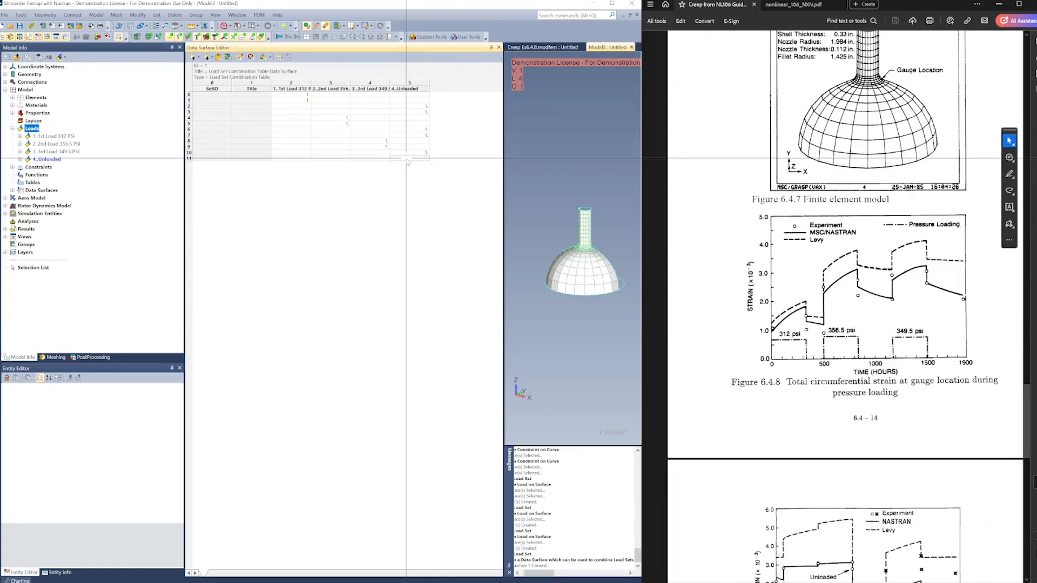
text(1.)
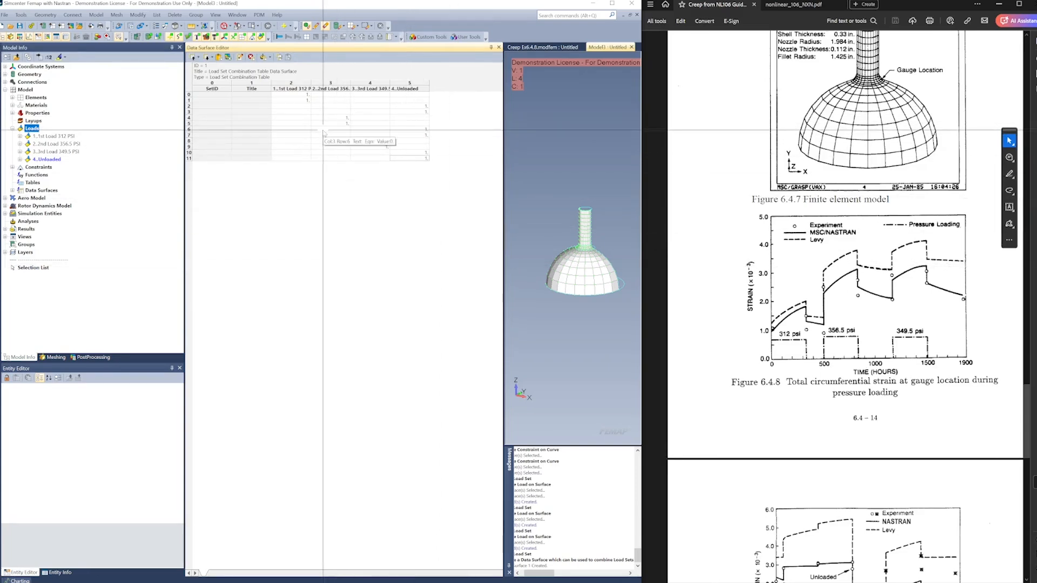
Create the combined load sets from the data surface and collapse all of them in the model tree
right_click(324, 131)
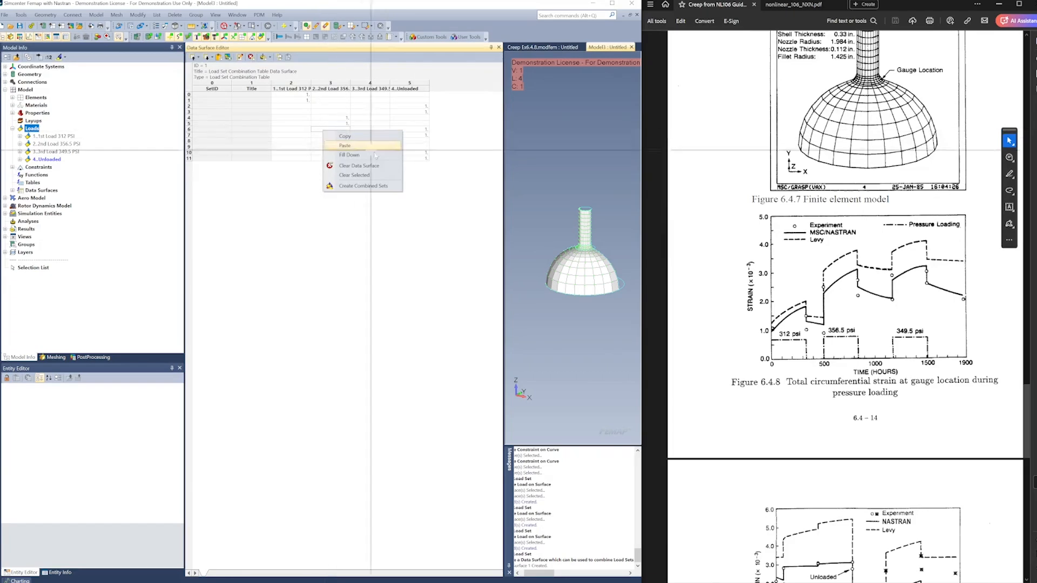
click(354, 186)
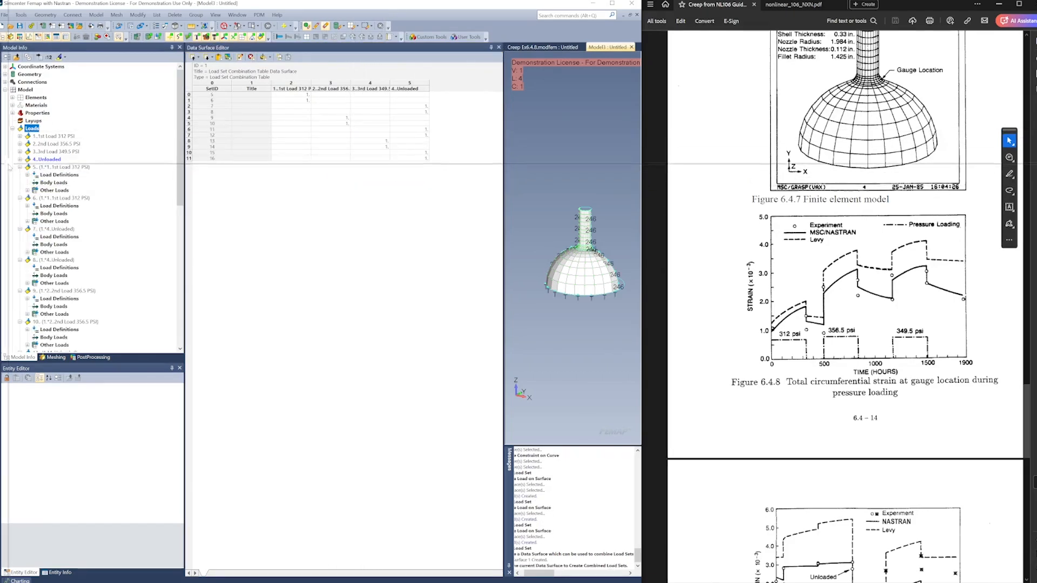
click(20, 167)
click(20, 175)
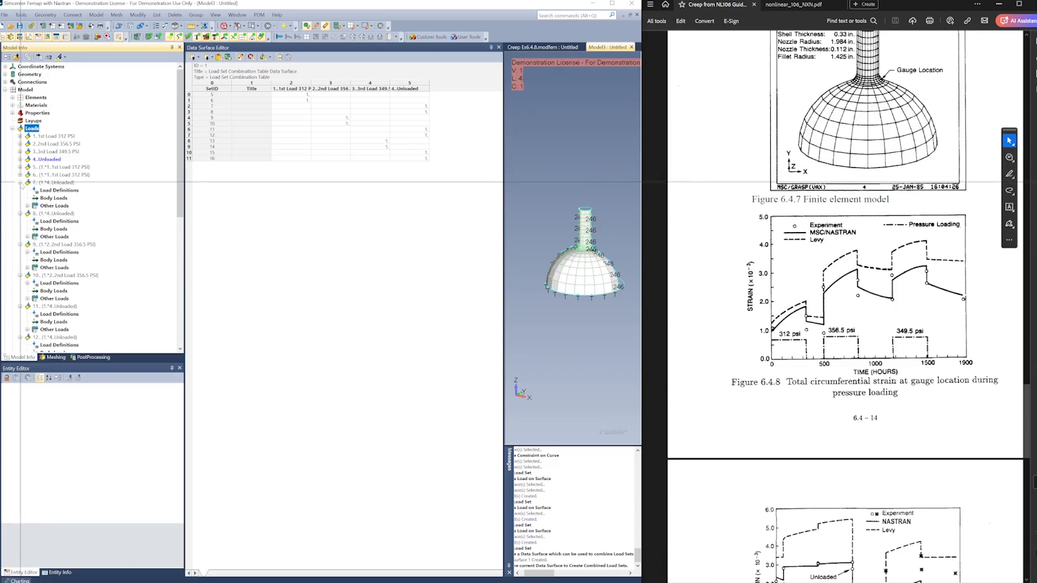
click(20, 183)
click(20, 190)
click(20, 198)
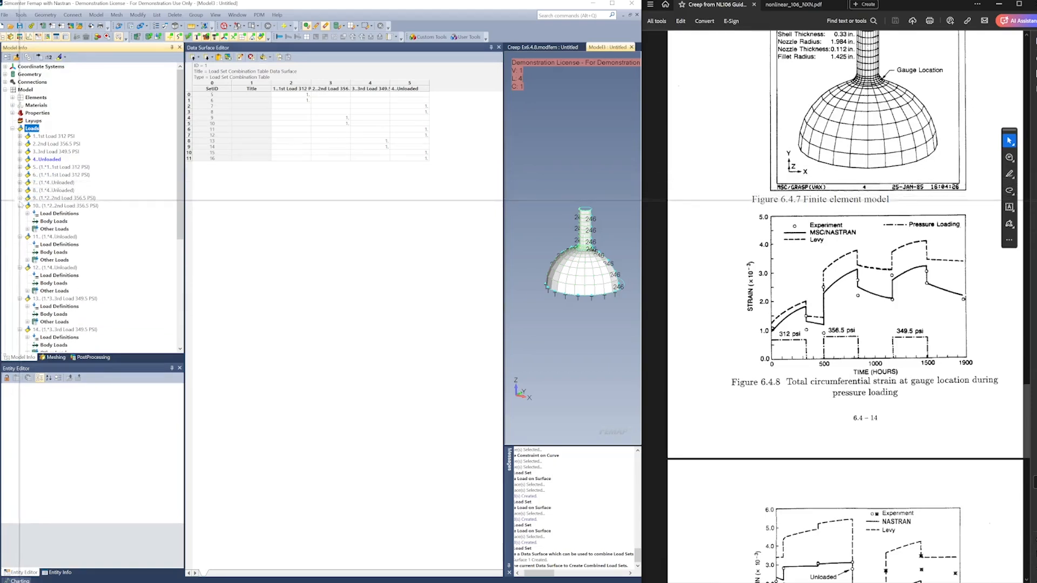
click(20, 206)
click(20, 213)
click(20, 221)
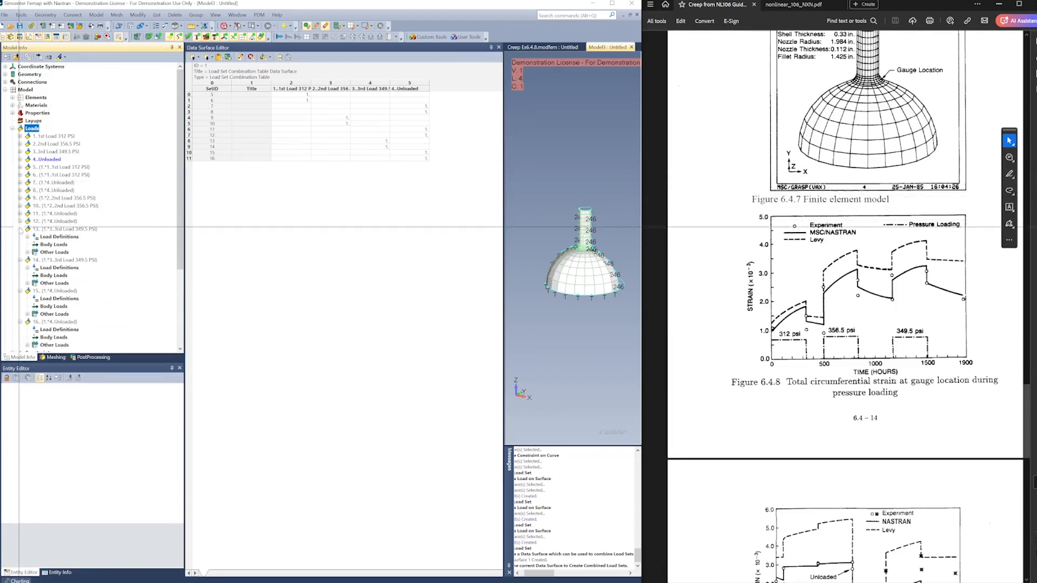
click(20, 228)
click(20, 236)
click(20, 244)
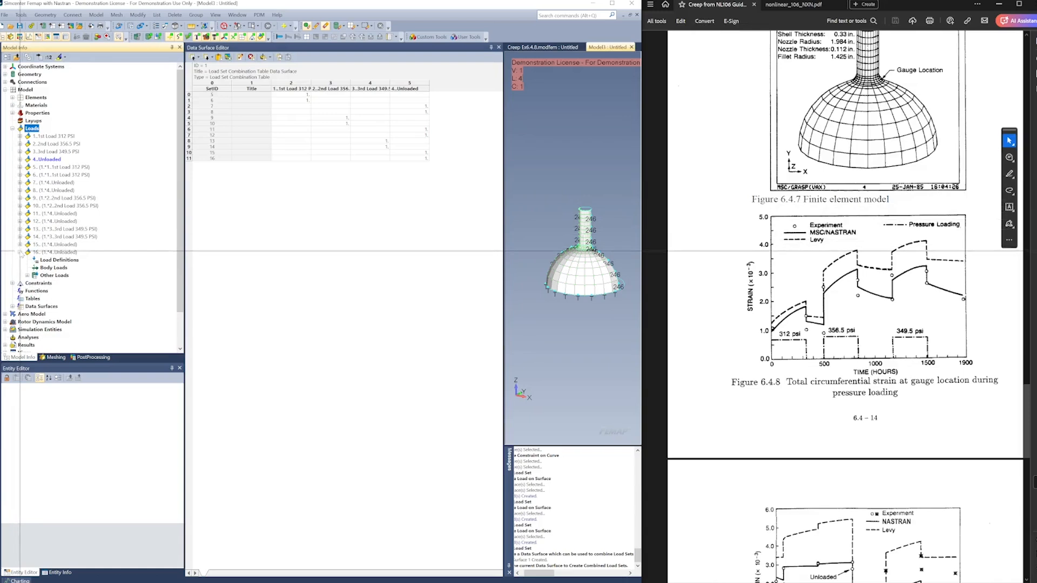
click(20, 252)
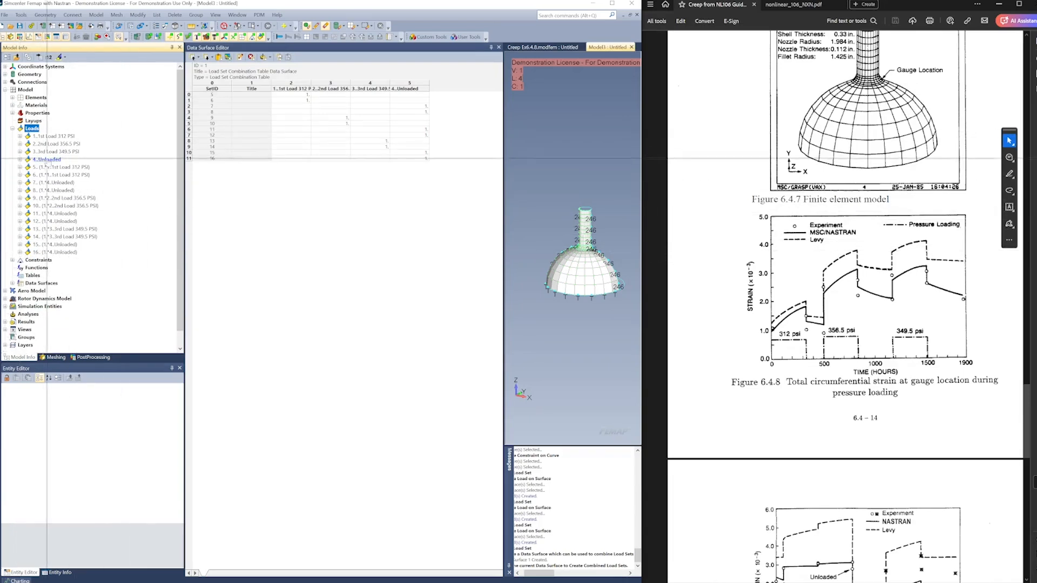
Delete the four original load sets, 1st Load 312 PSI through Unloaded, keeping only the combined sets
click(47, 159)
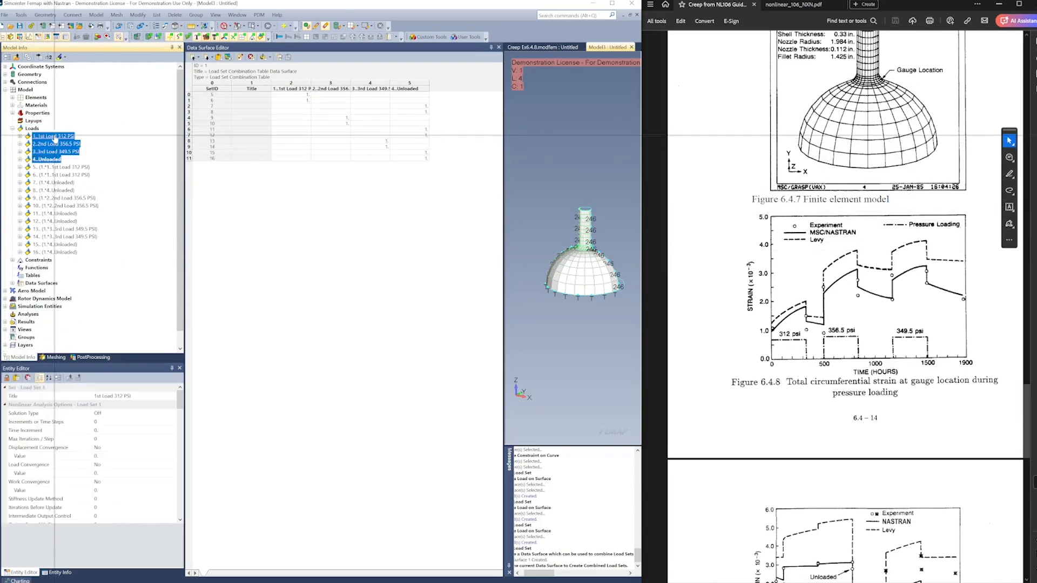
right_click(54, 136)
click(90, 182)
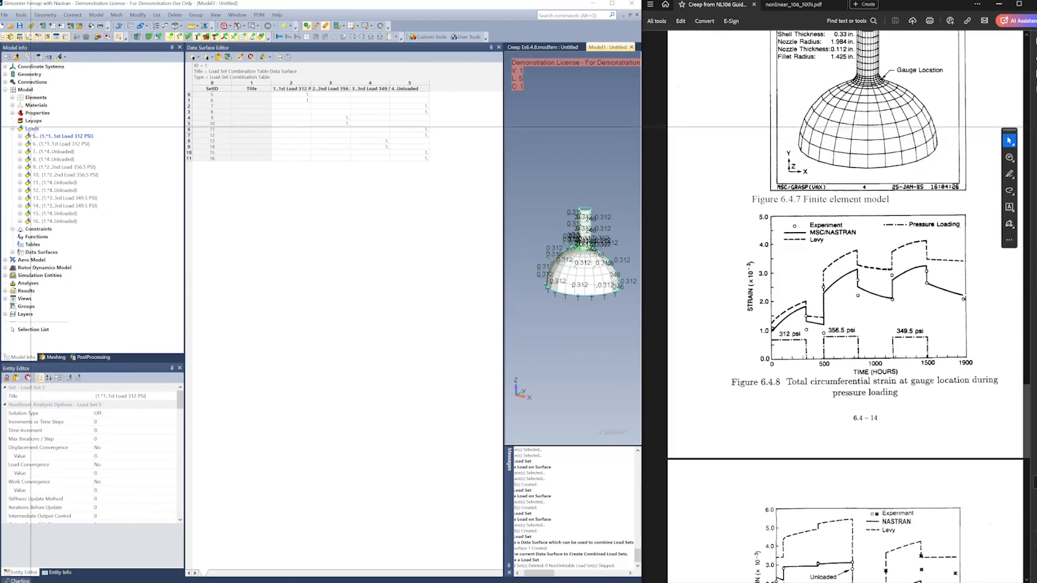
Renumber the combined load sets to start from 1 and collapse the expanded ones in the model tree
right_click(32, 128)
click(59, 182)
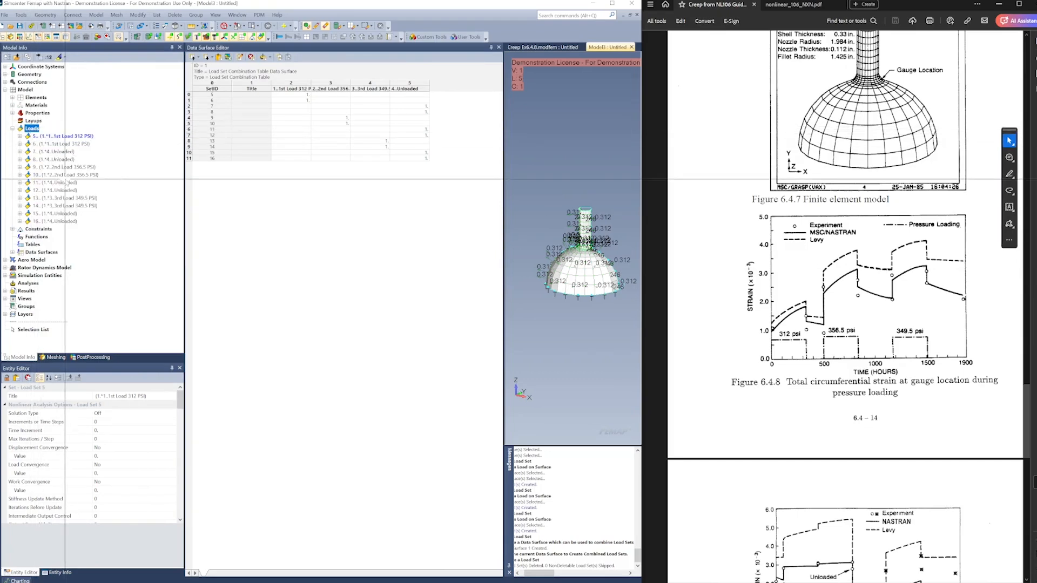
key(Return)
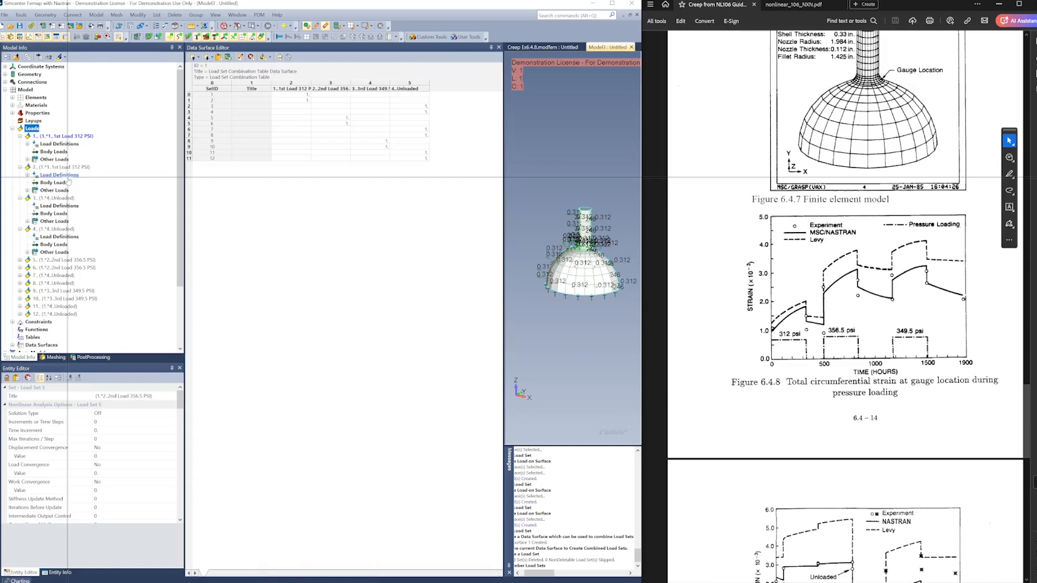
click(20, 136)
click(20, 144)
click(20, 152)
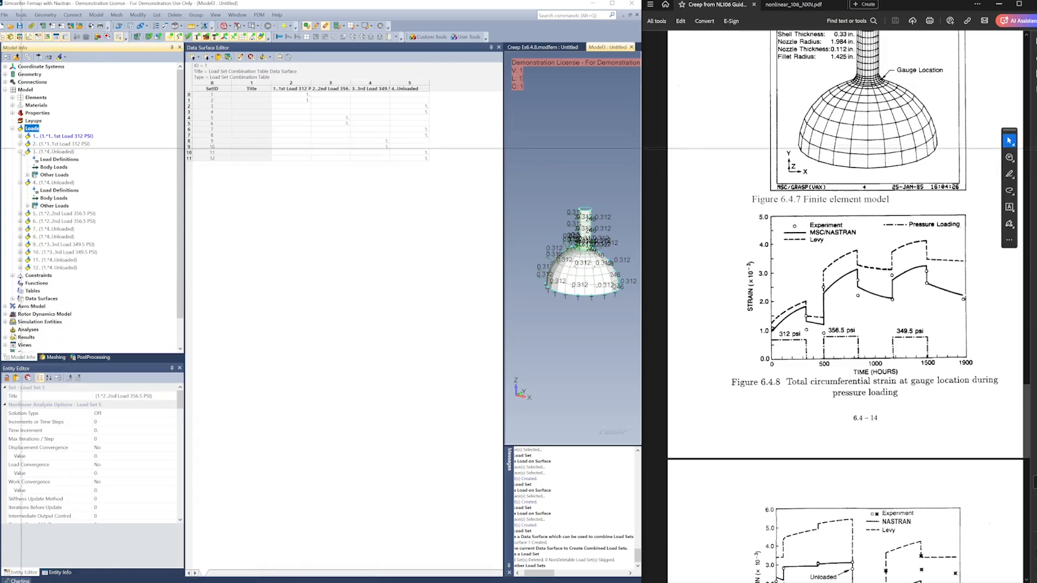
click(20, 159)
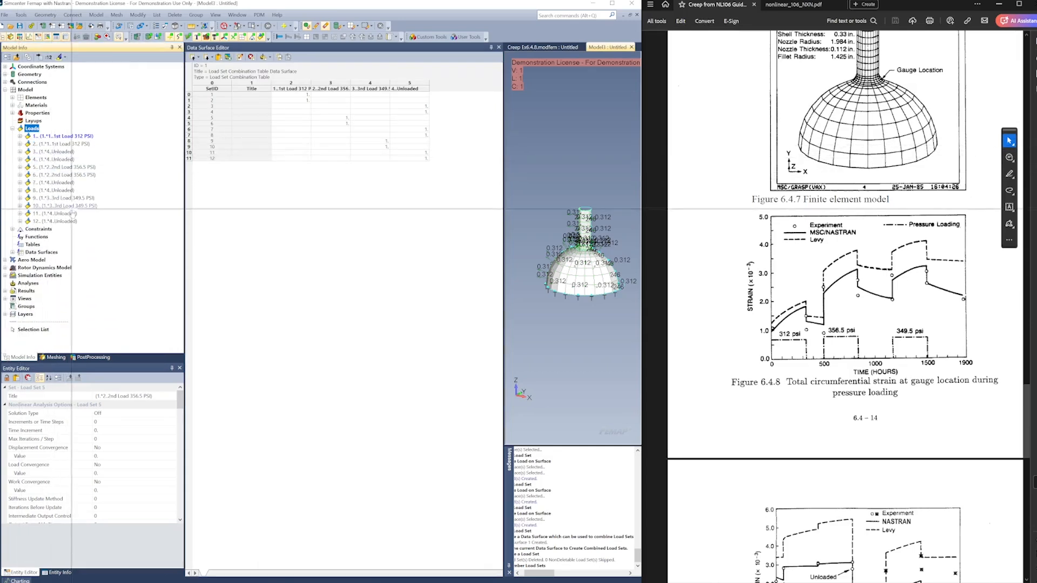
Close the Data Surface Editor and hide the load and constraint symbols in the model view
click(345, 263)
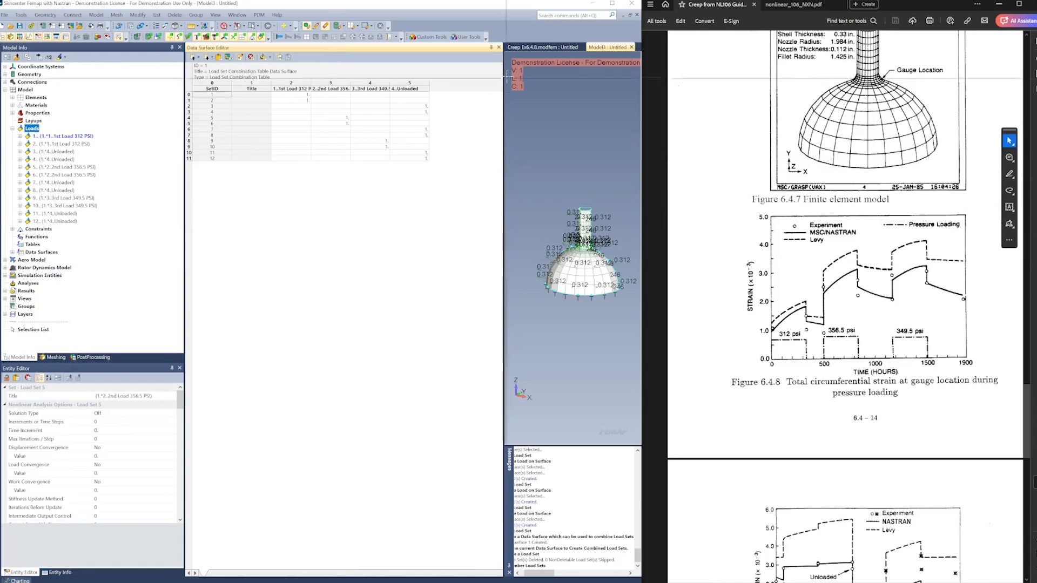
click(498, 47)
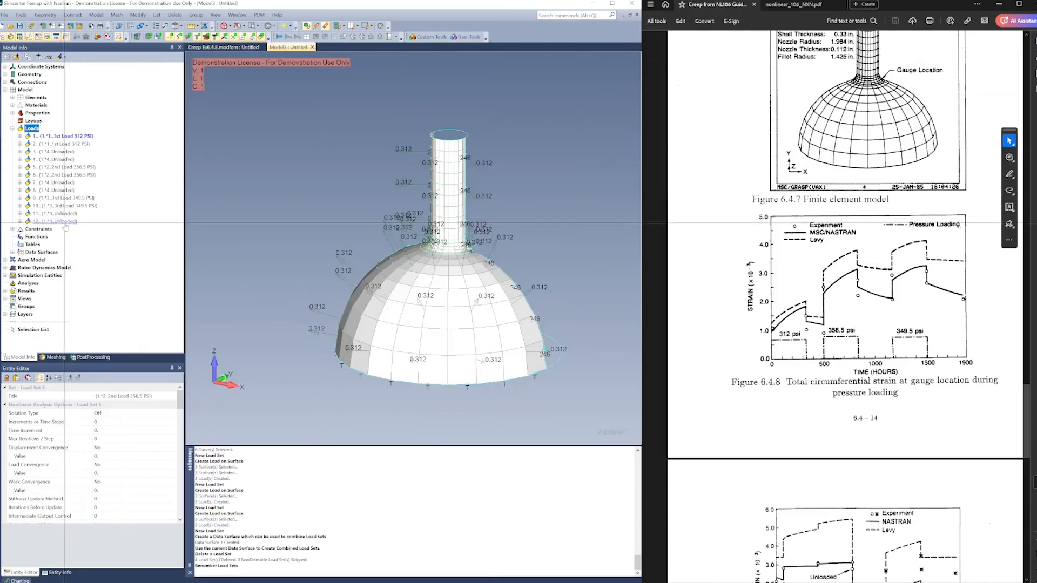
middle_drag(346, 220, 333, 219)
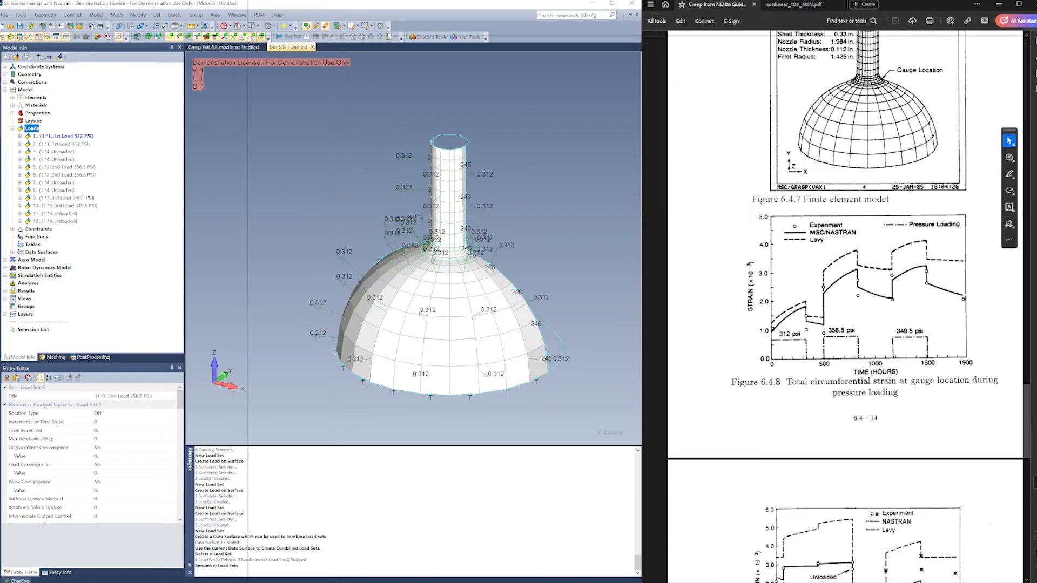
click(253, 38)
click(261, 38)
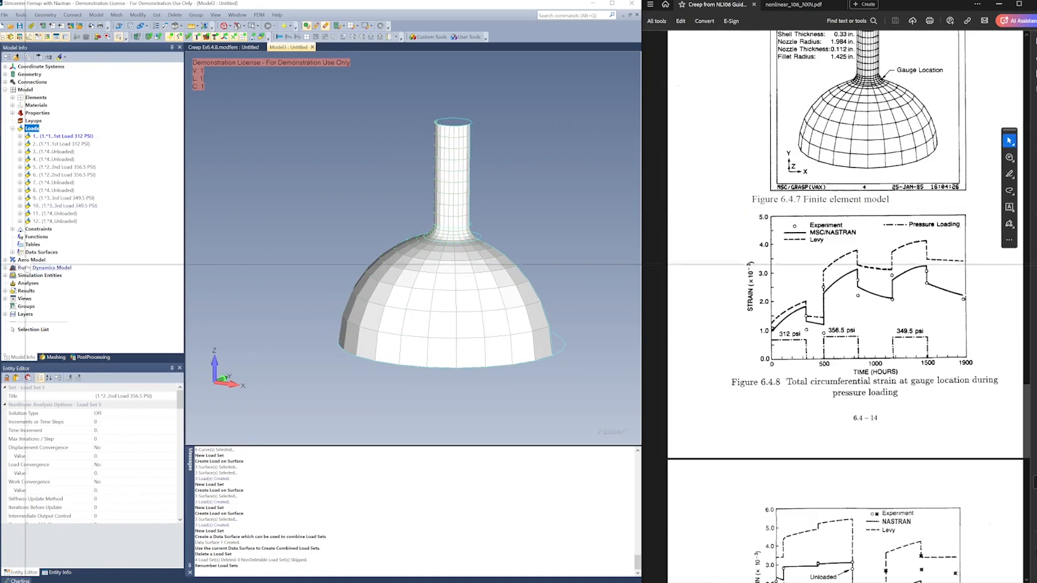
Create a new analysis set for Simcenter Nastran with the Nonlinear Static (SOL 106) type and the integrated solver
right_click(28, 283)
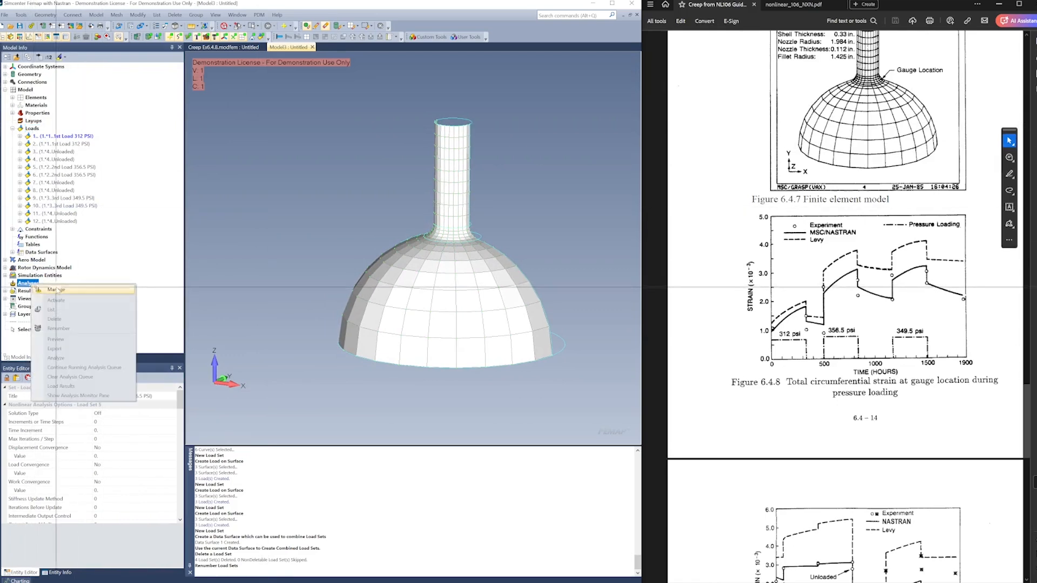
click(62, 287)
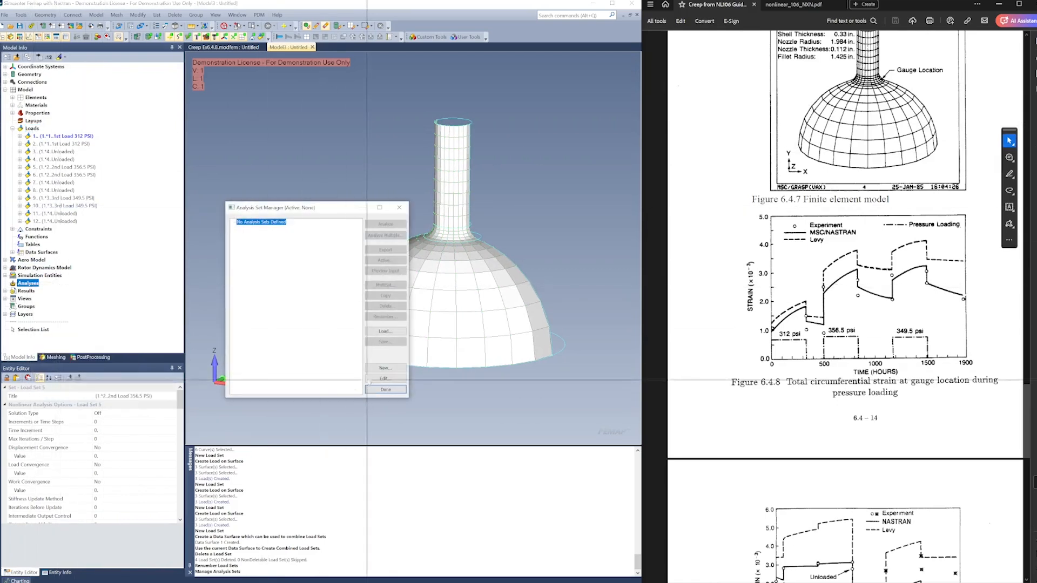
click(385, 368)
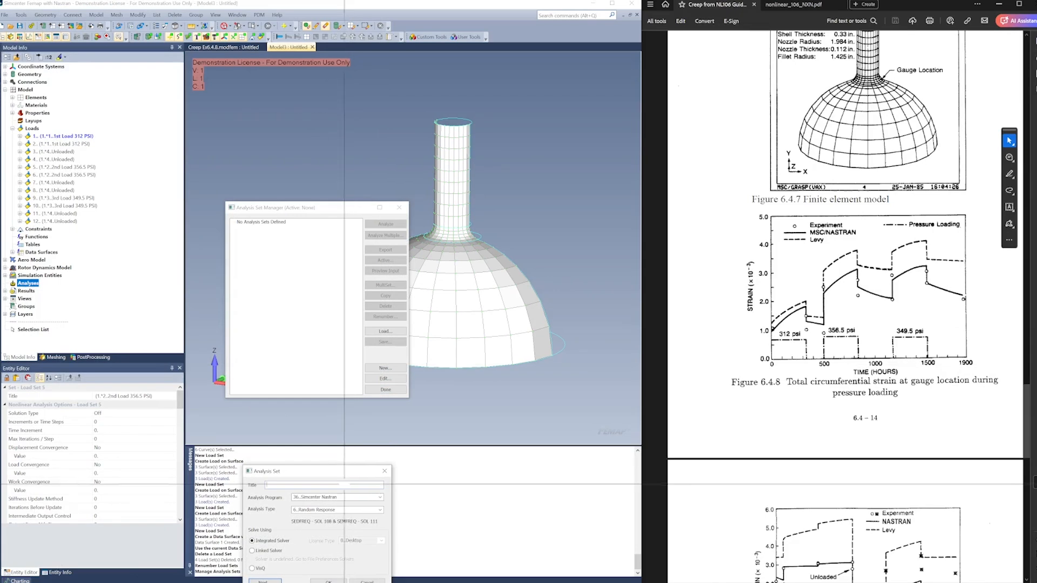
drag(331, 475, 354, 260)
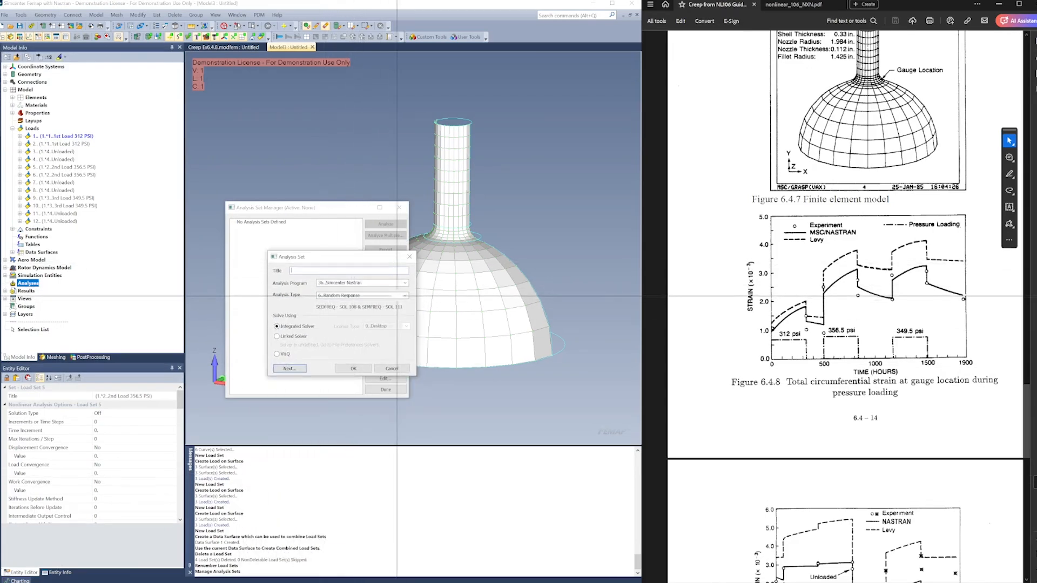
click(405, 295)
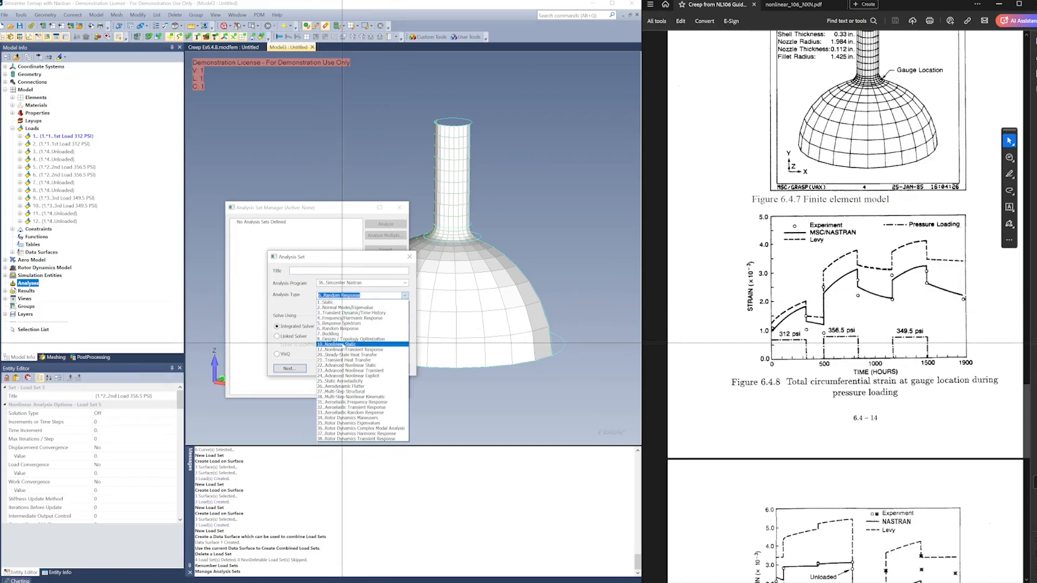
click(341, 345)
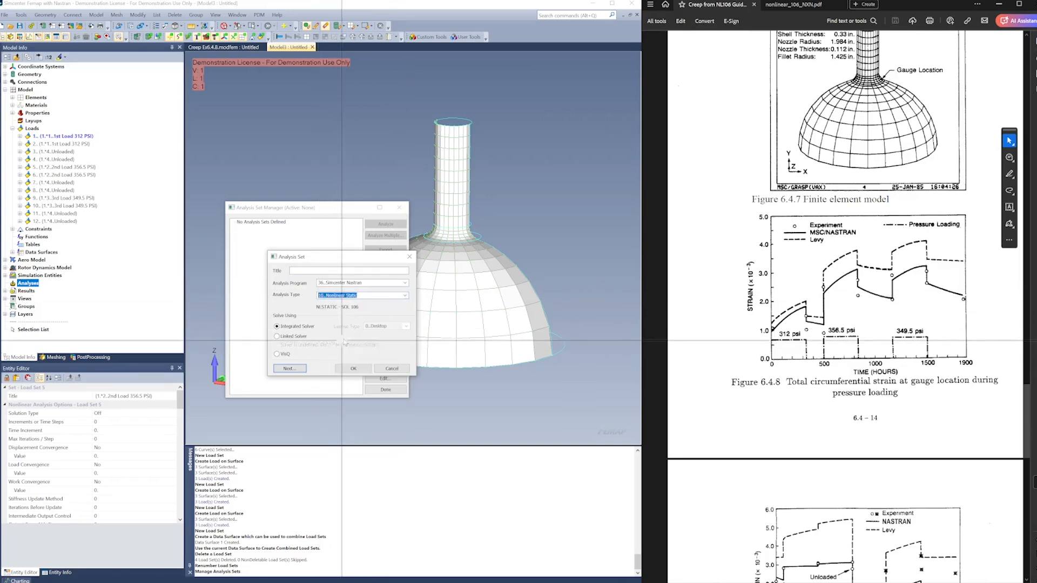
click(354, 368)
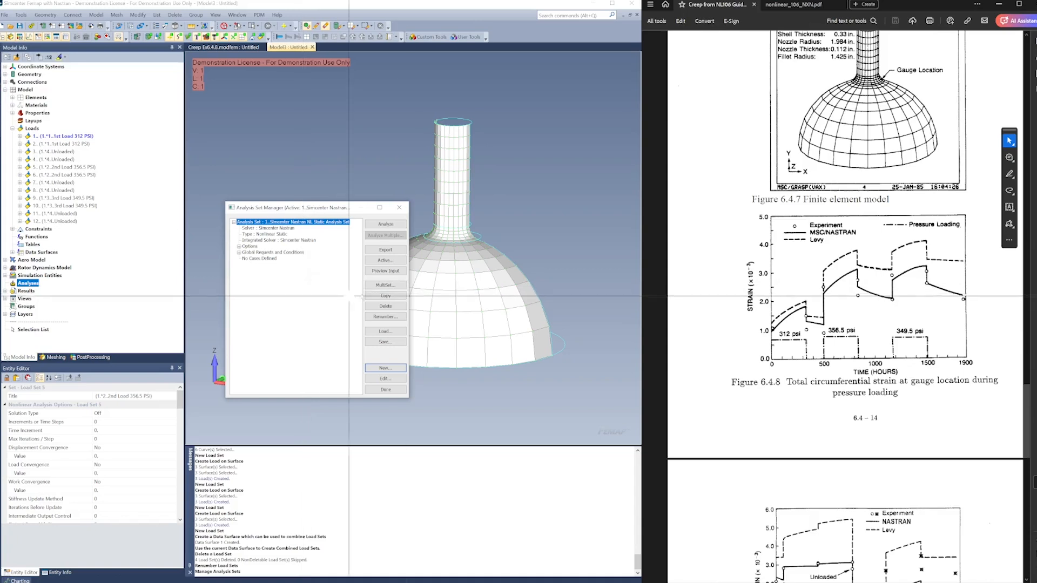
Generate analysis cases for the nonlinear static set from the single constraint set and all twelve load sets
click(383, 284)
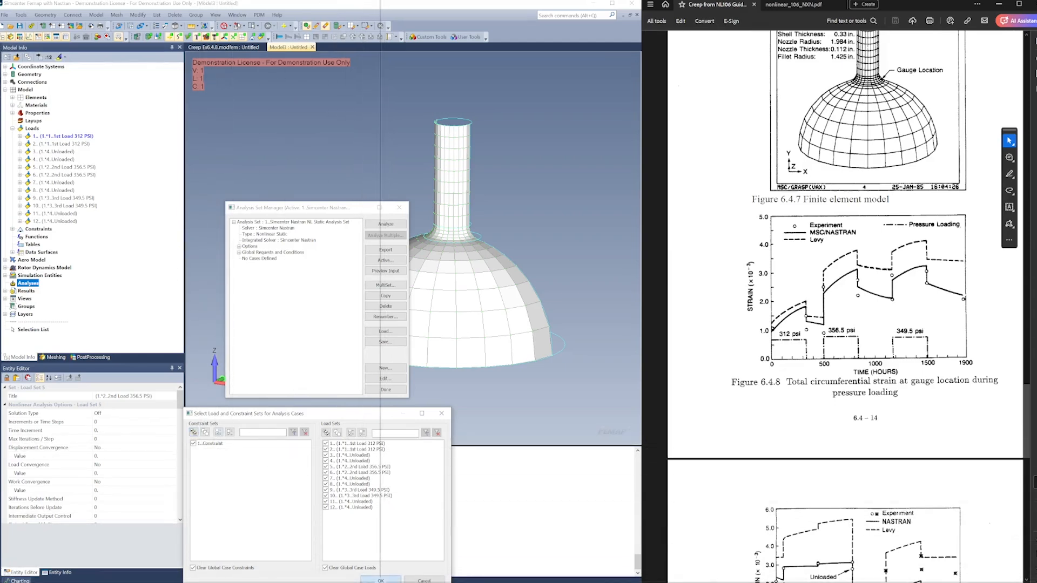
click(380, 579)
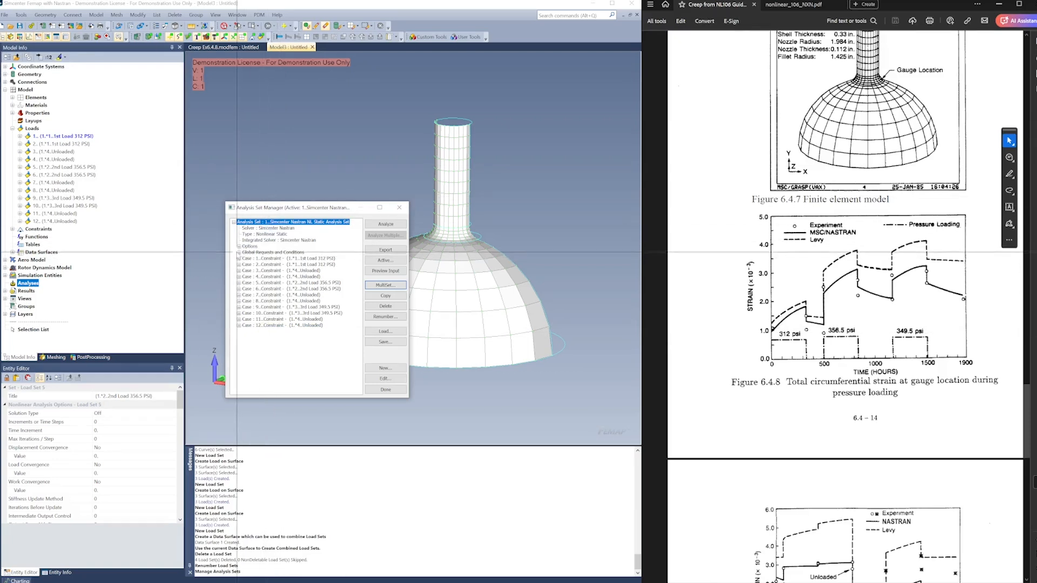
Configure the global nonlinear options of the analysis set with load tolerance 0.001 and work tolerance 1.E-7
click(239, 252)
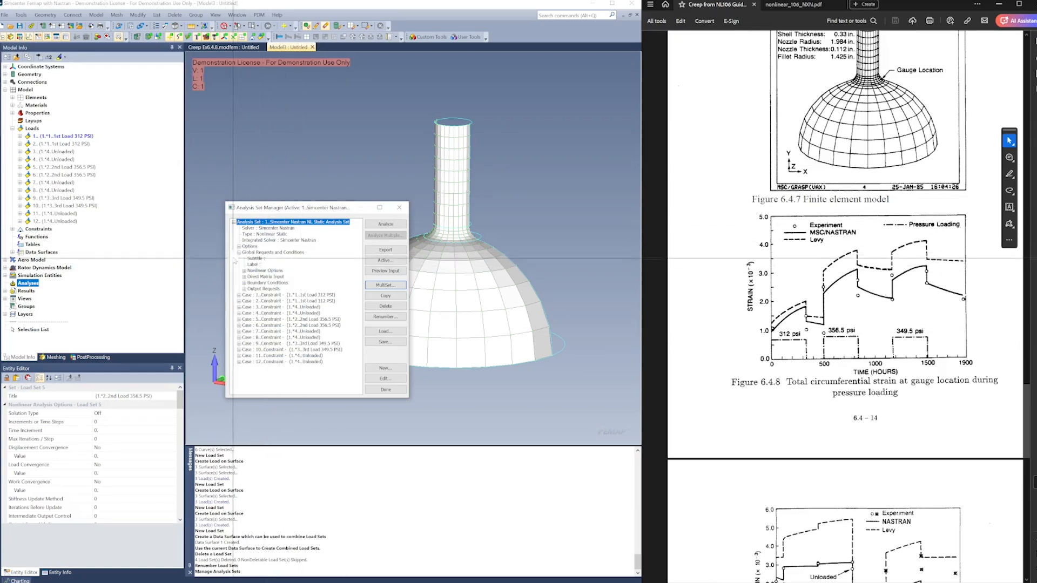
click(271, 271)
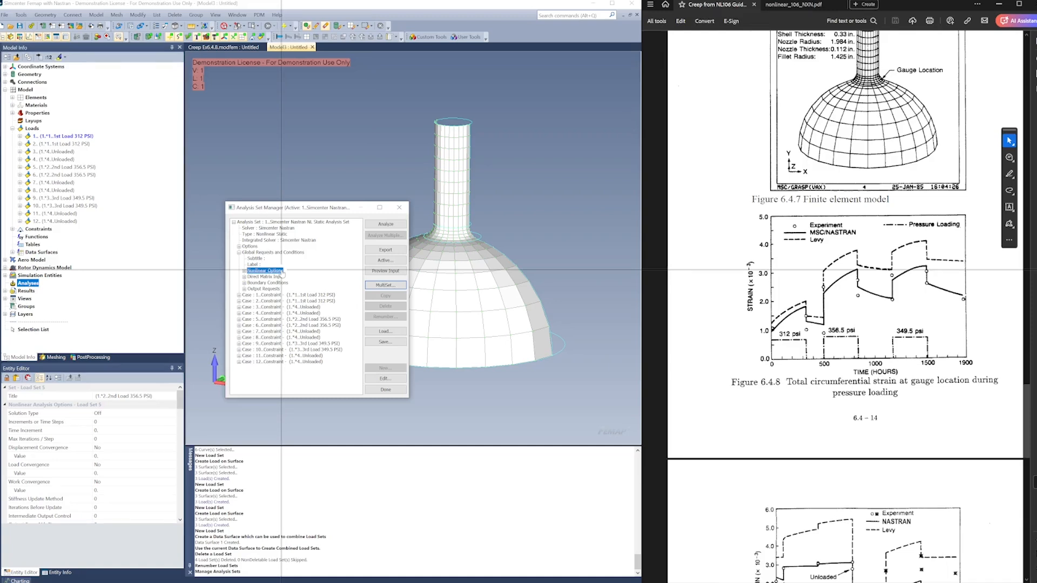
click(393, 380)
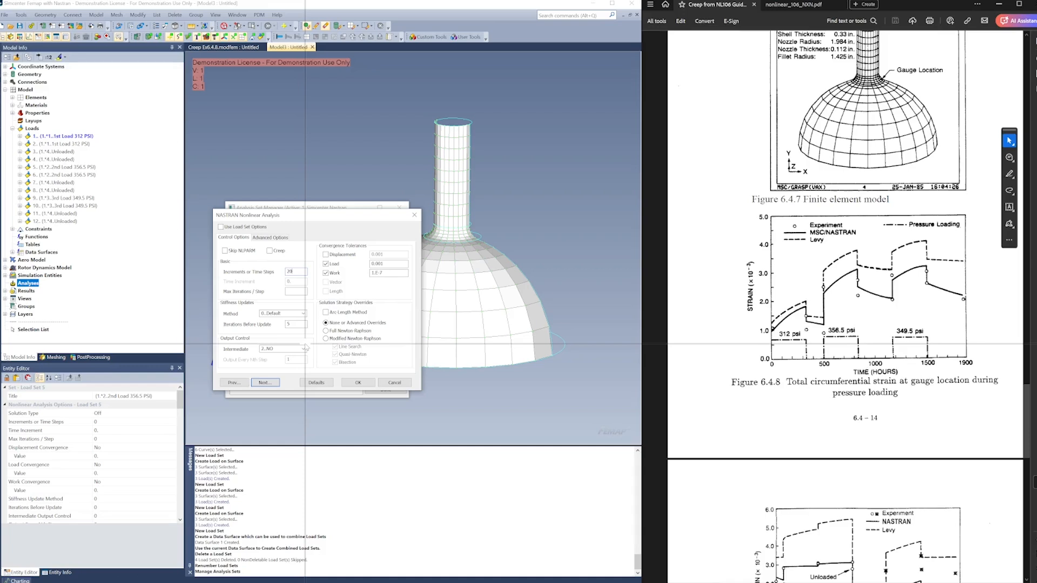
click(264, 383)
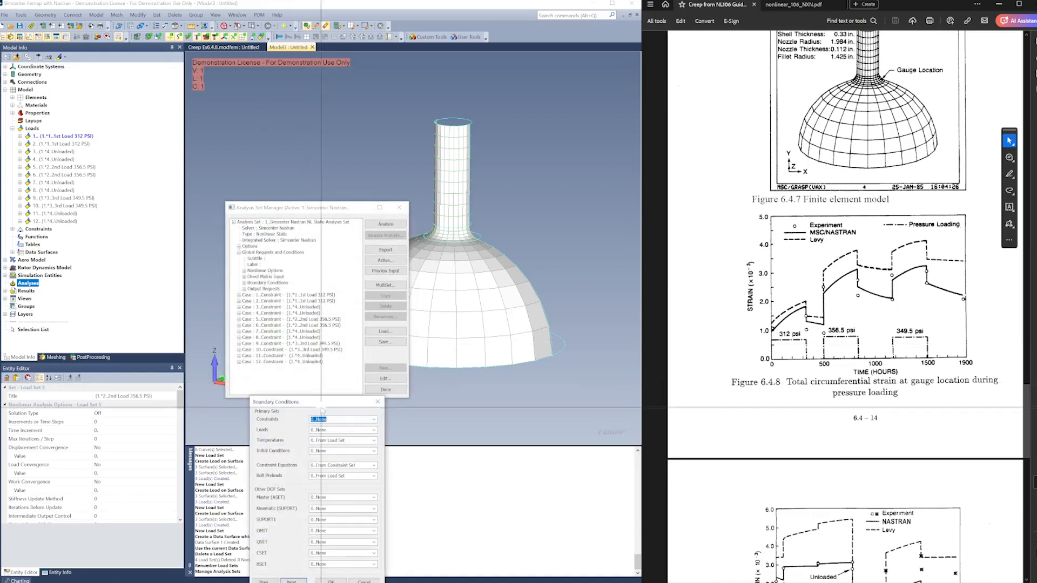
Keep the global boundary conditions as they are and add total strain, elastic strain and strain energy to the output requests
click(292, 581)
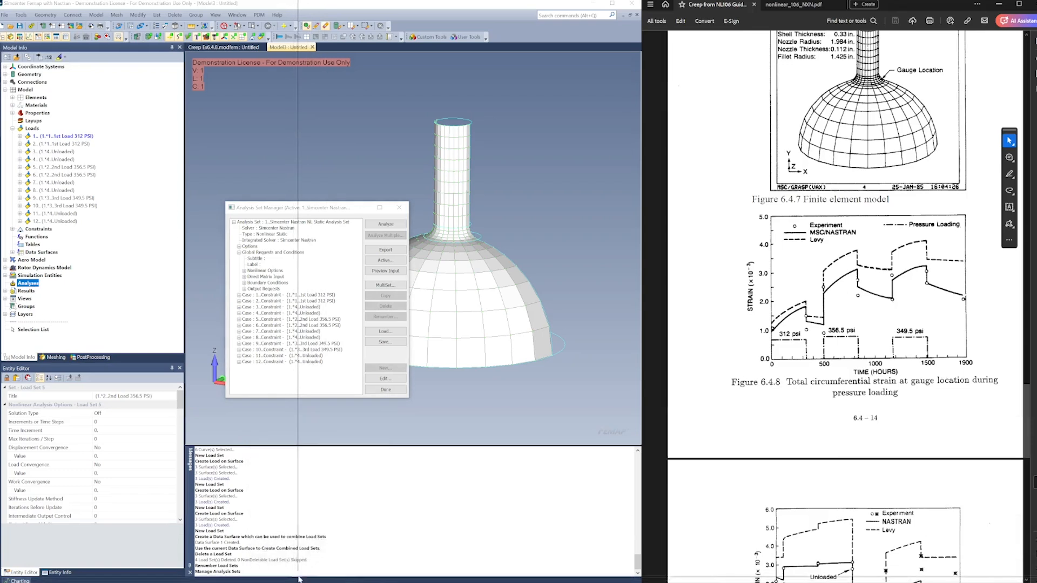
drag(289, 351, 301, 330)
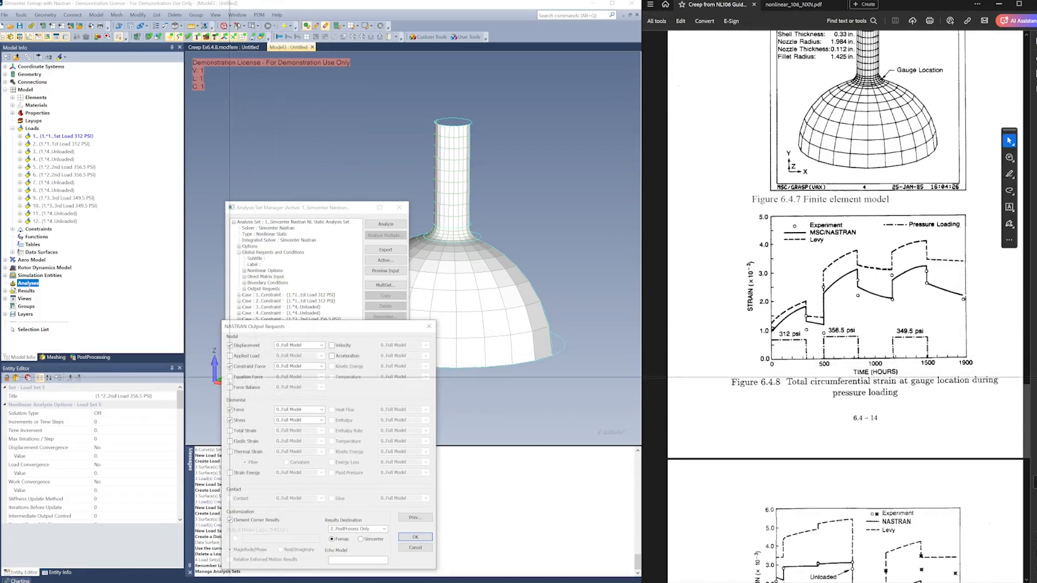
click(230, 377)
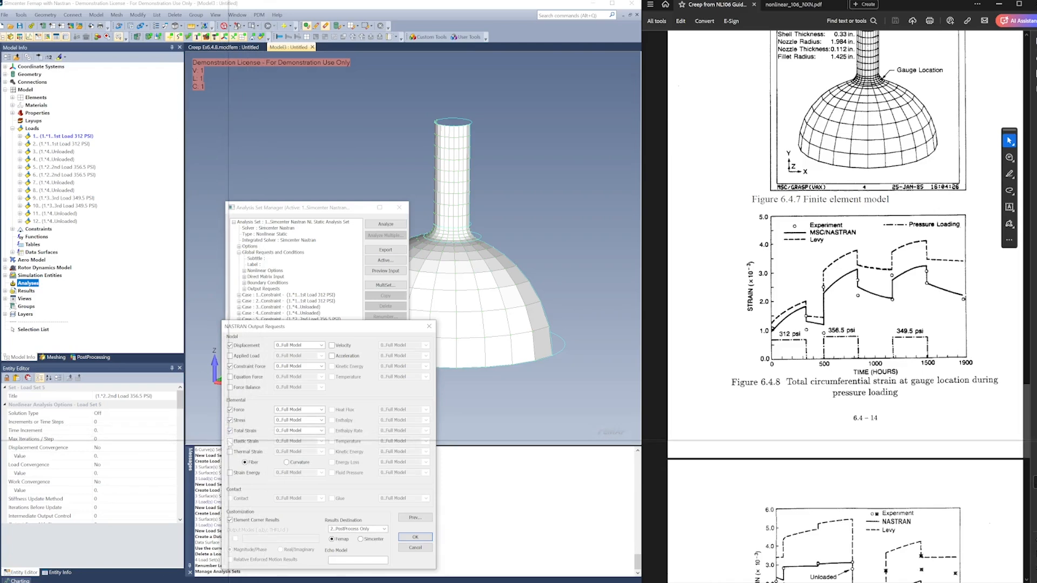
click(230, 441)
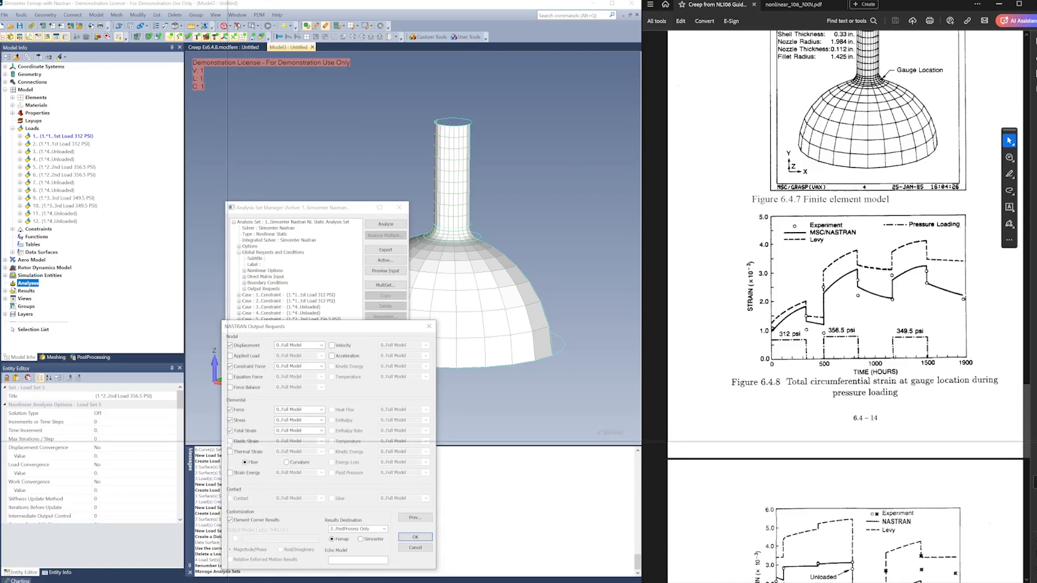
click(230, 472)
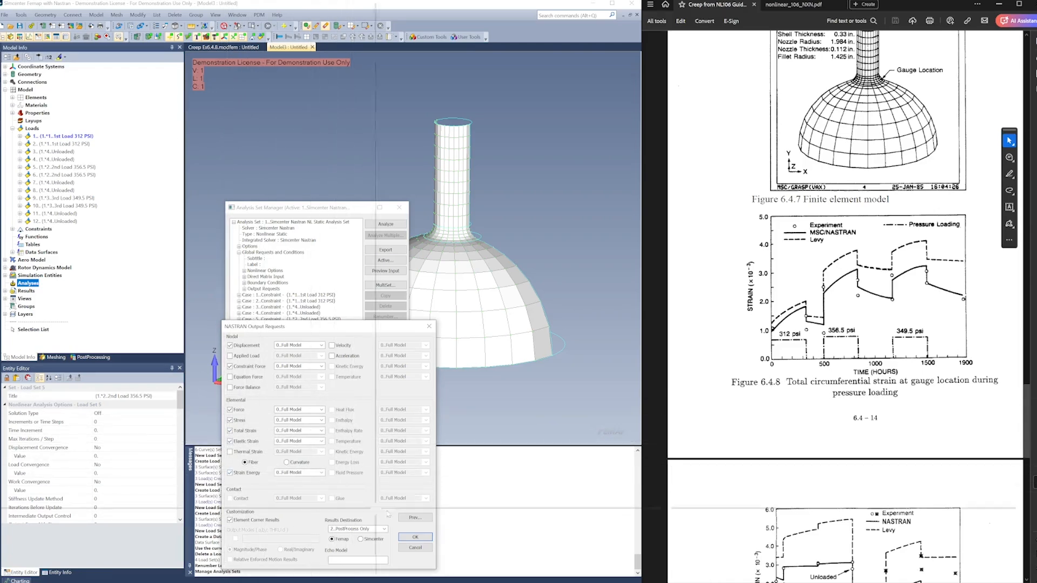
click(411, 537)
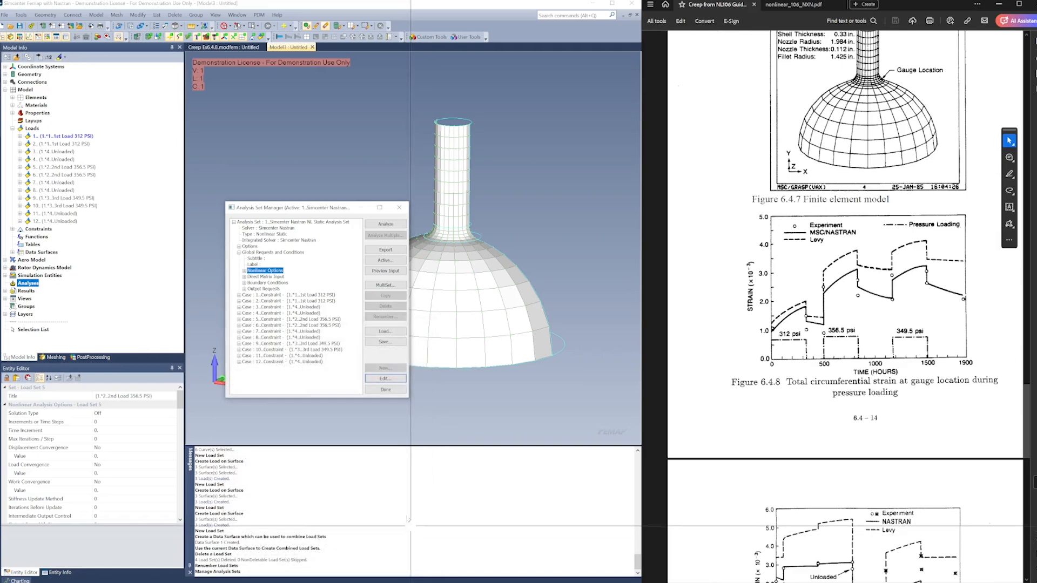
Enable creep in the nonlinear options of case 2 and set the number of time steps to 333
click(282, 271)
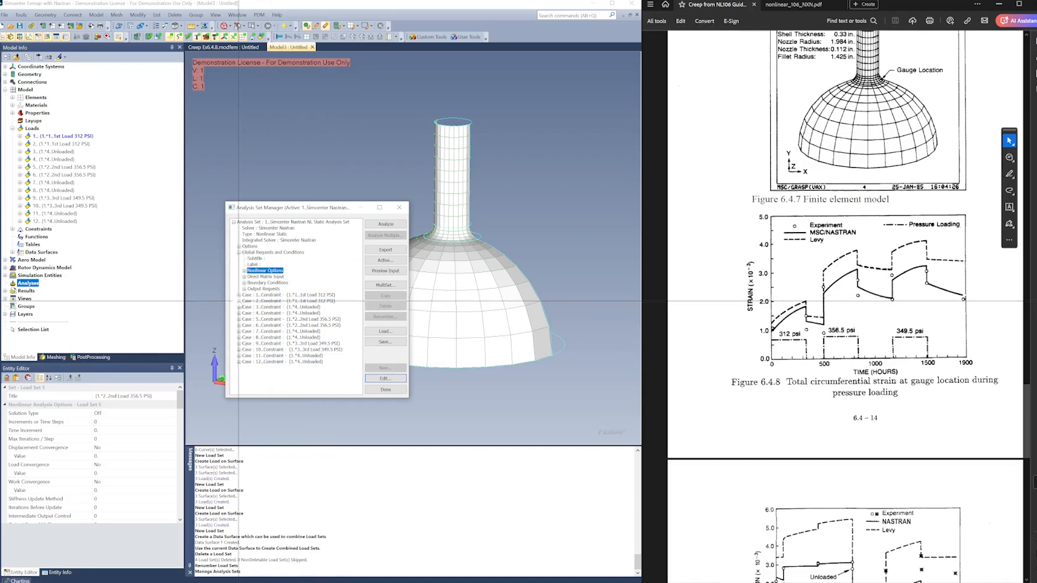
click(239, 301)
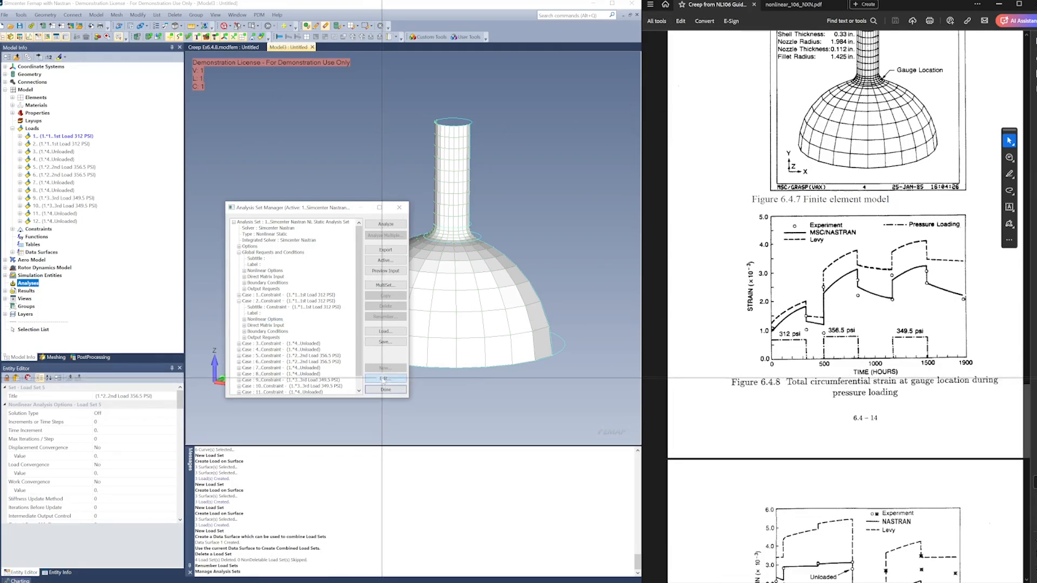
click(385, 380)
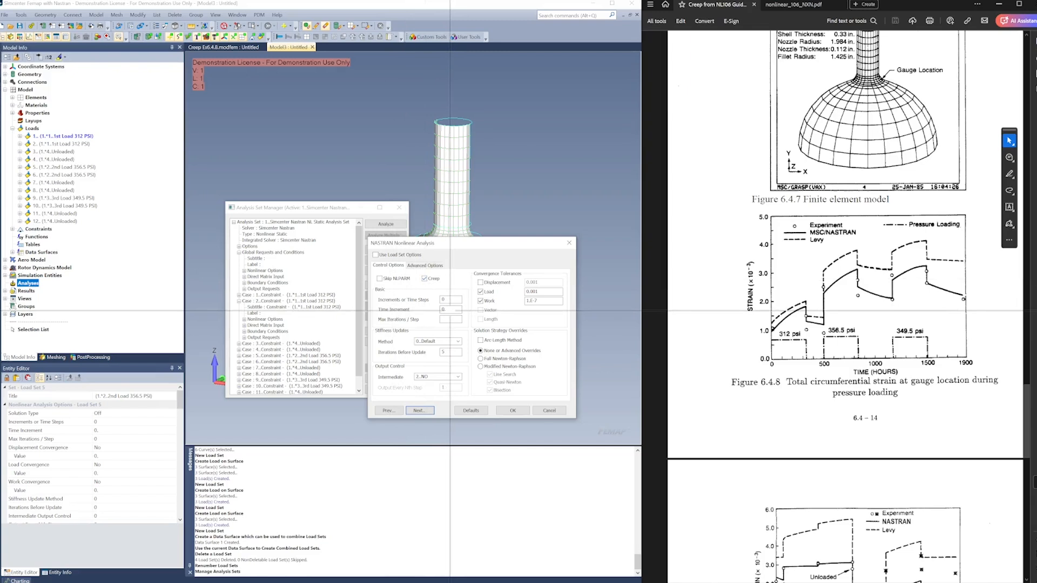
double_click(450, 301)
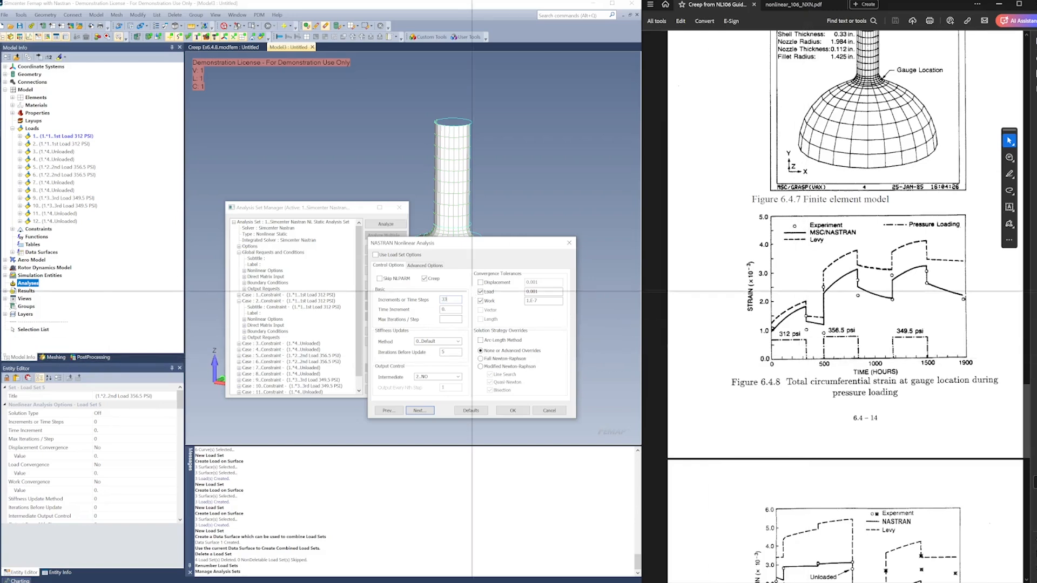
click(451, 309)
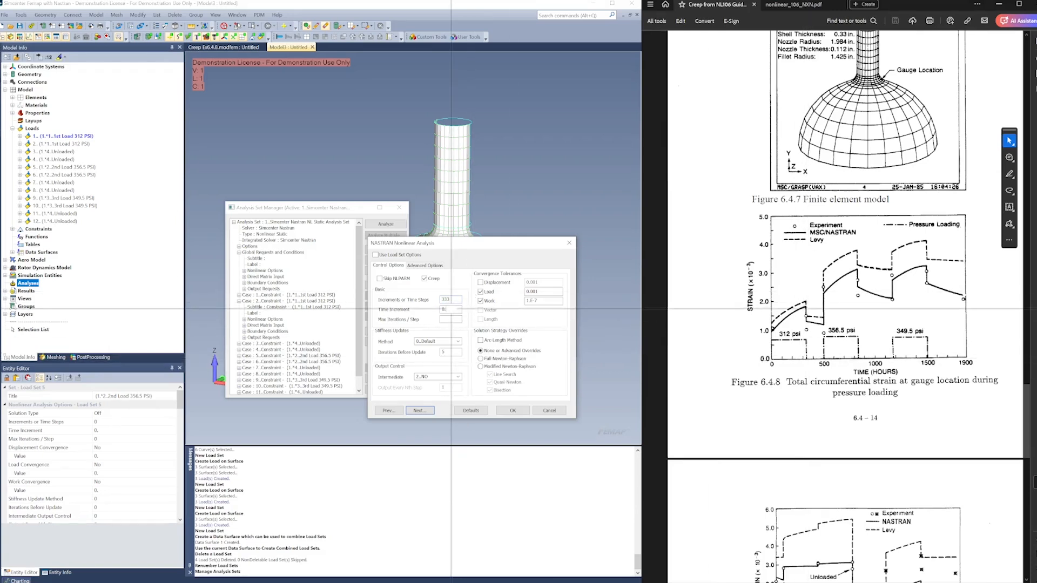
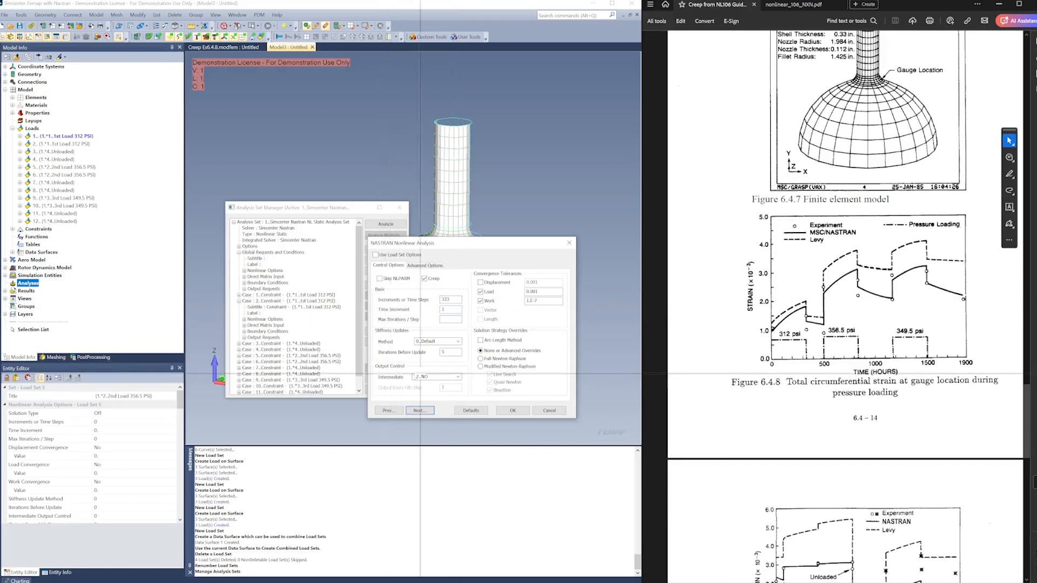
Set the intermediate output of case 2 to YES and accept its remaining settings with the boundary conditions kept
click(457, 377)
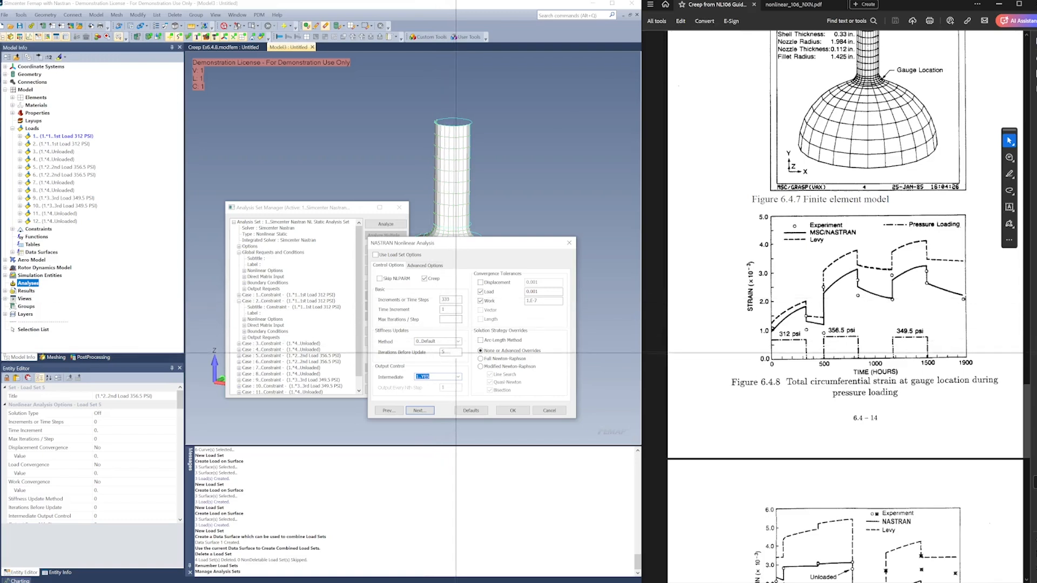
click(456, 377)
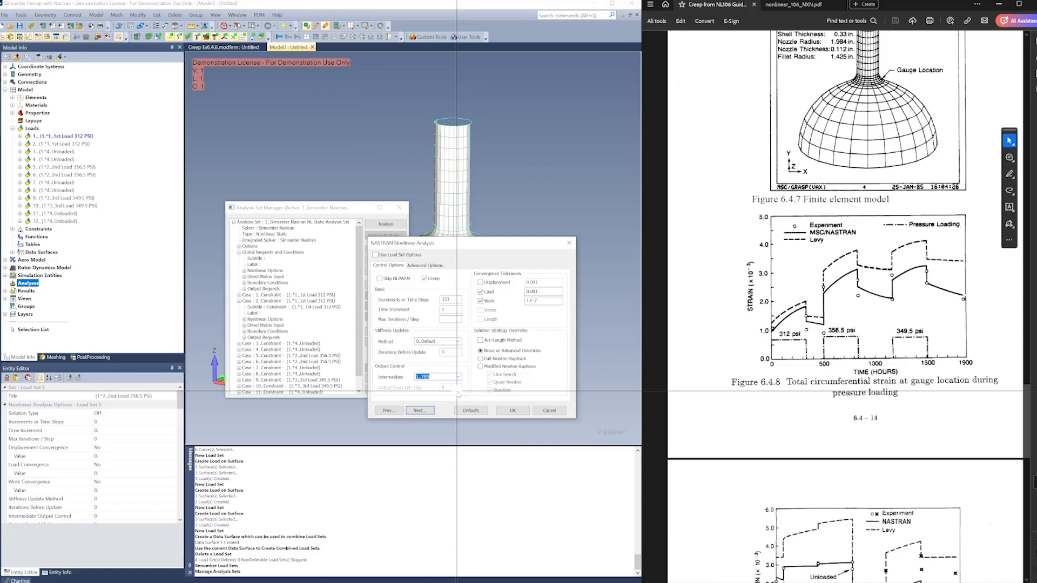
click(514, 411)
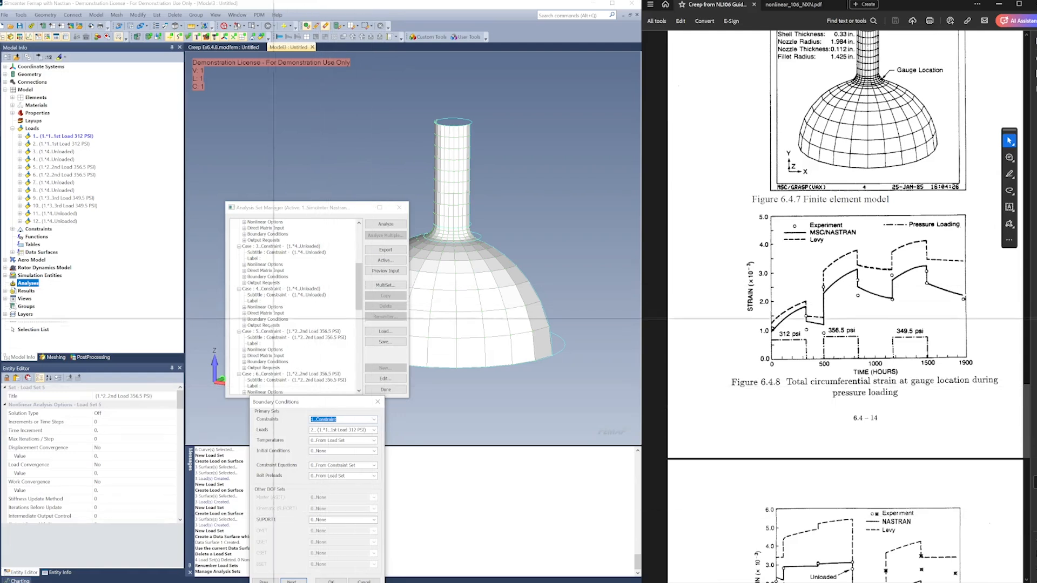
click(334, 579)
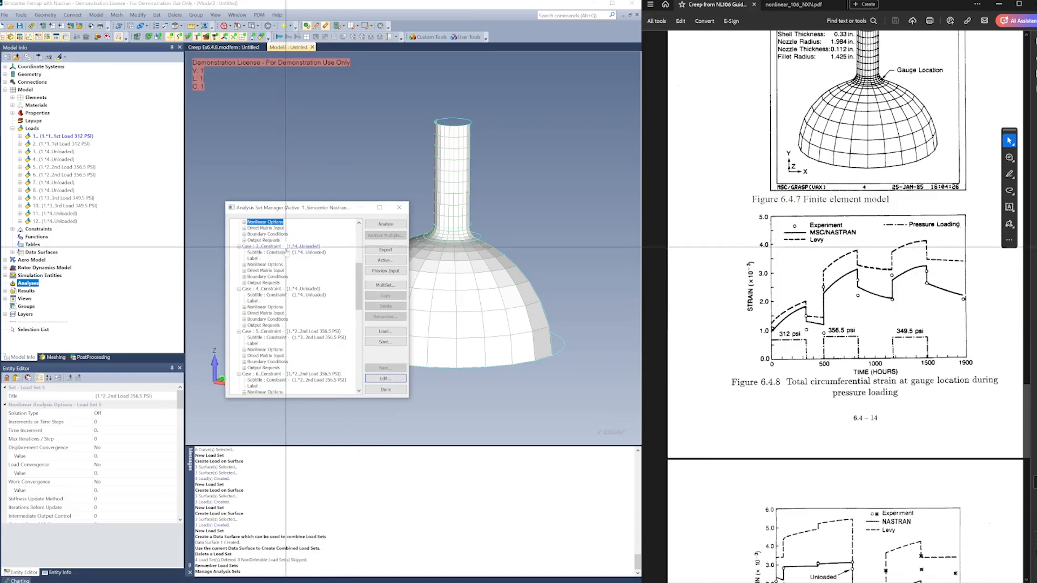
Enable creep for case 4 with 166 time steps, a time increment of 1 and intermediate output set to YES
click(252, 258)
scroll(249, 258, up, 1)
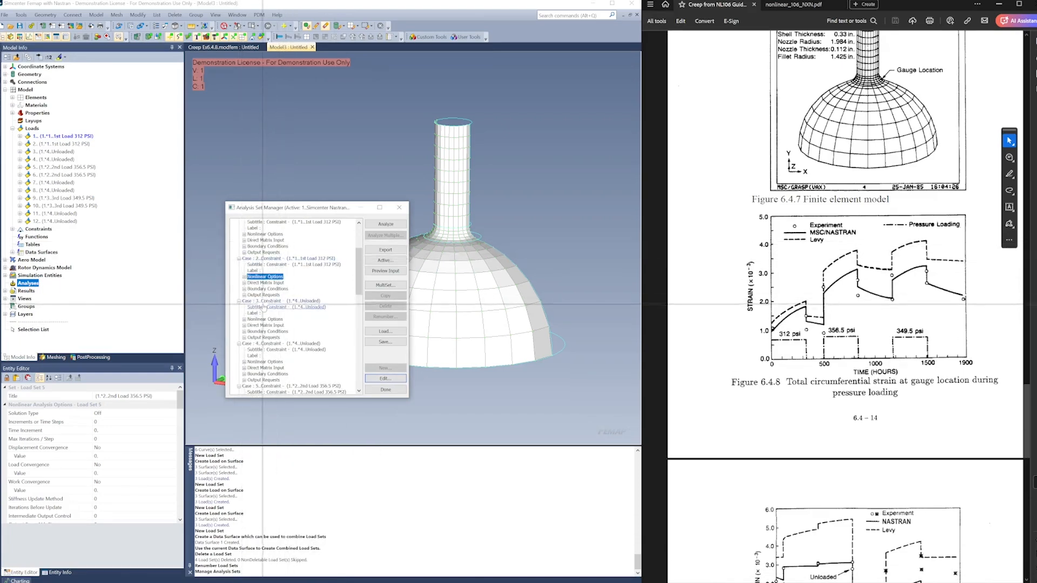
scroll(302, 300, down, 2)
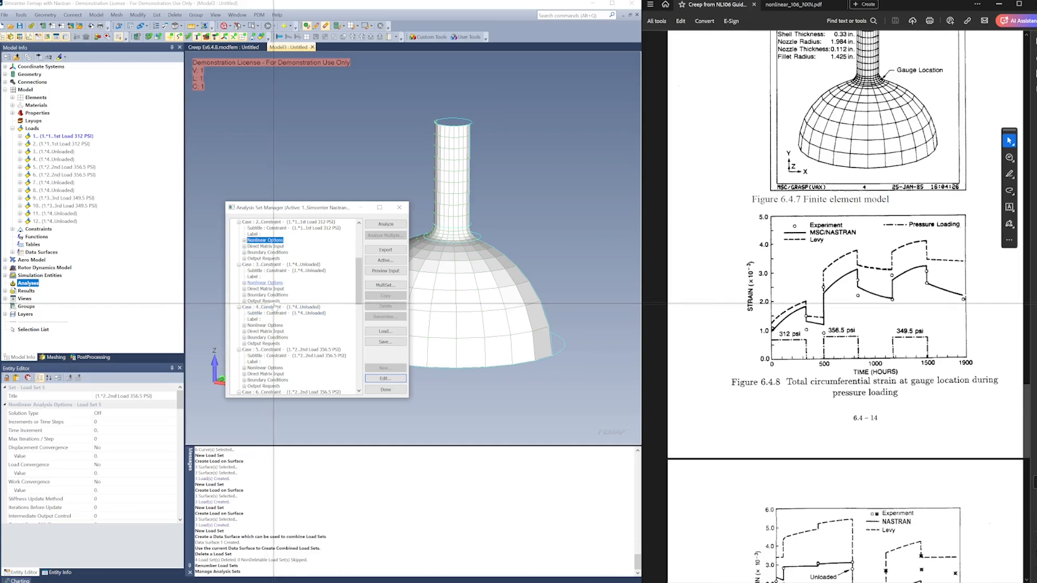
click(265, 306)
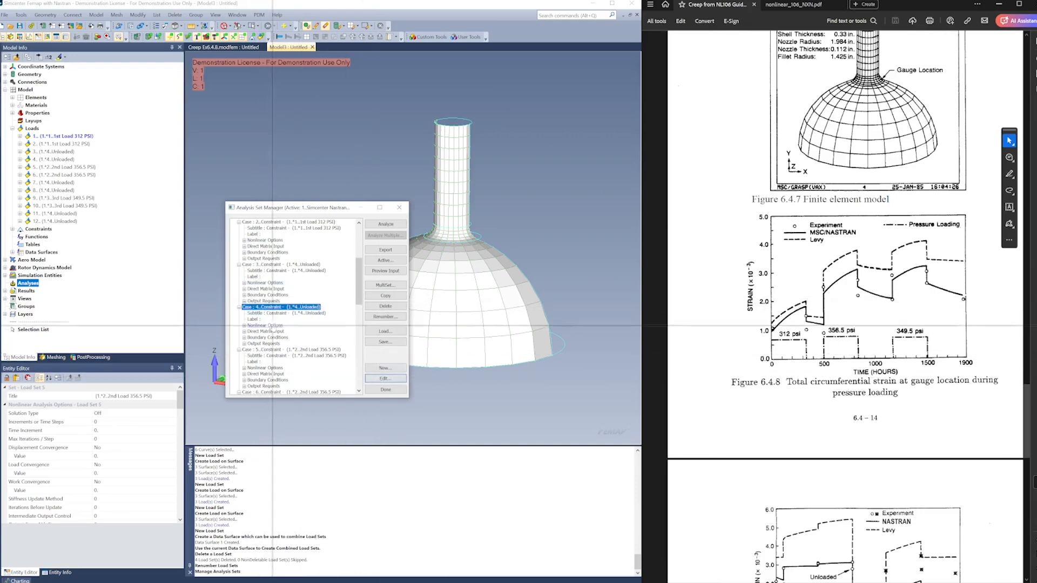
double_click(264, 326)
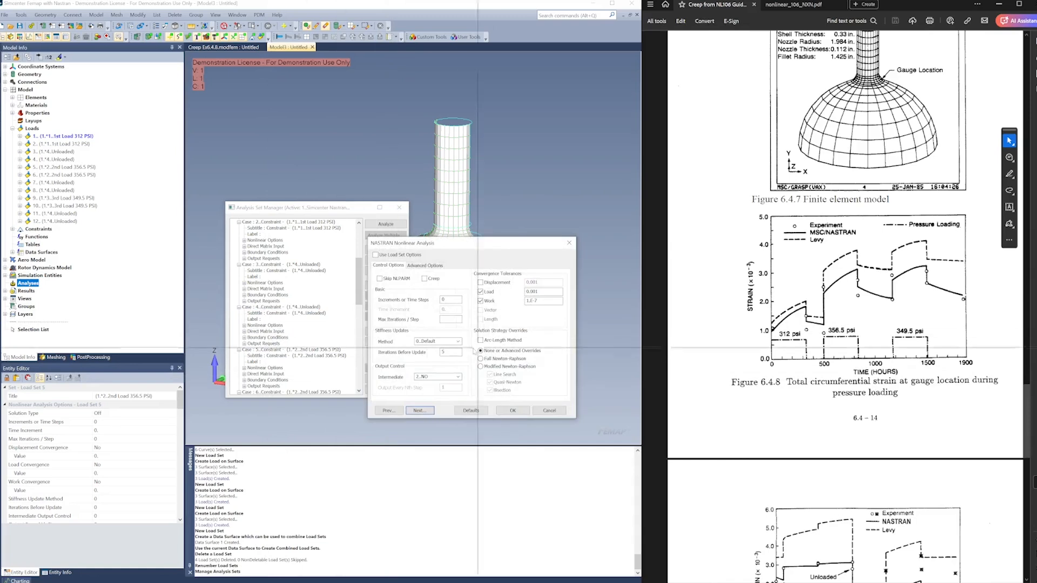
click(425, 279)
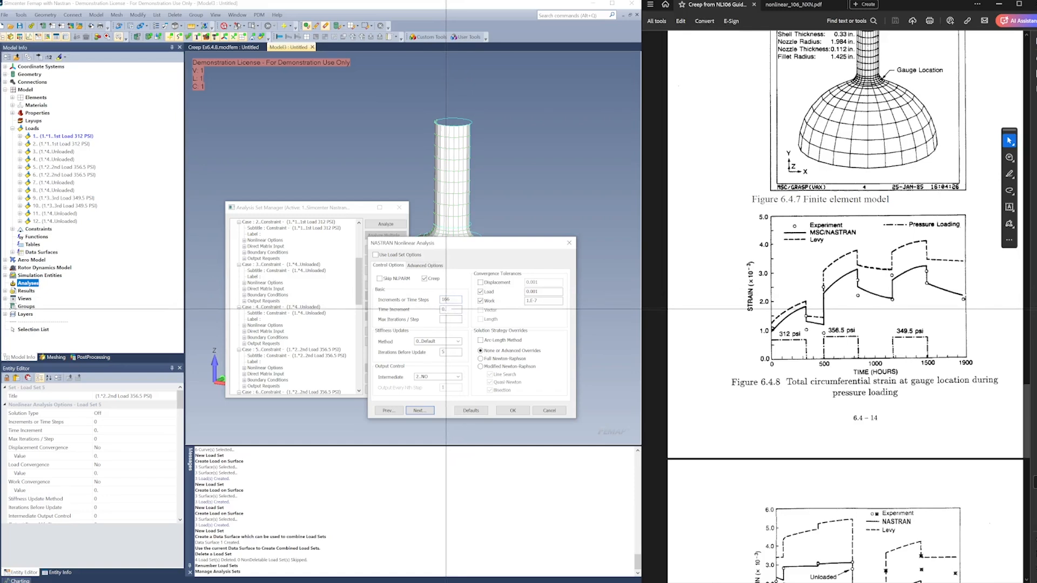
drag(446, 309, 431, 311)
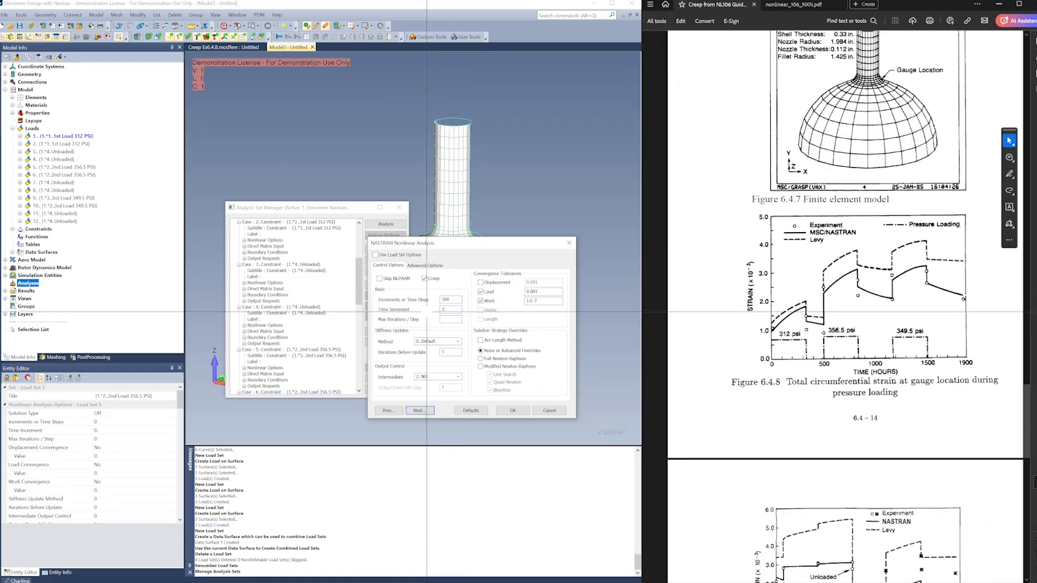
text(1)
click(434, 377)
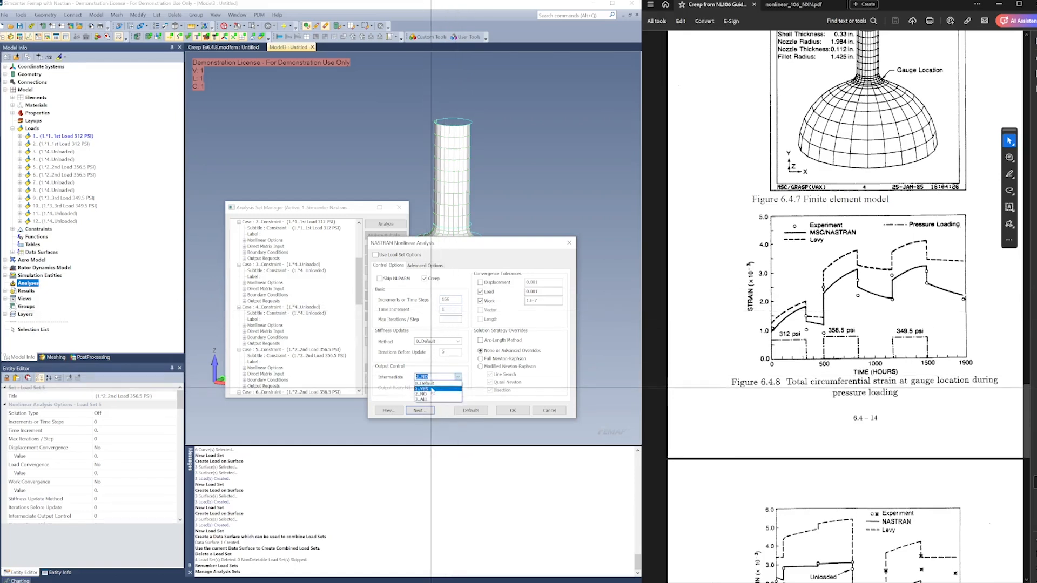
click(432, 389)
click(511, 410)
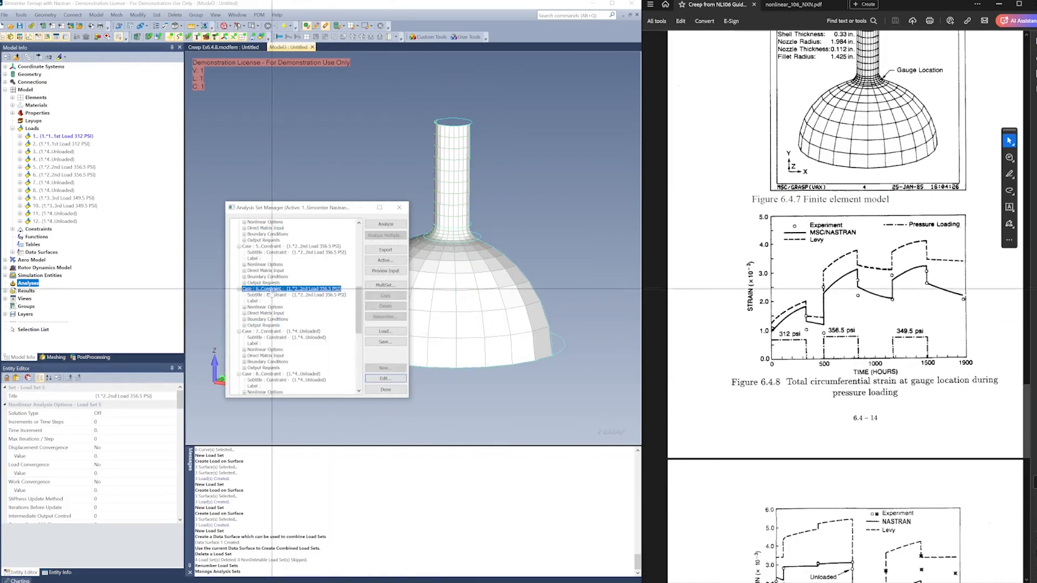
Enable creep for case 6 with 340 time steps, a time increment of 1 and intermediate output set to YES
click(265, 307)
click(384, 379)
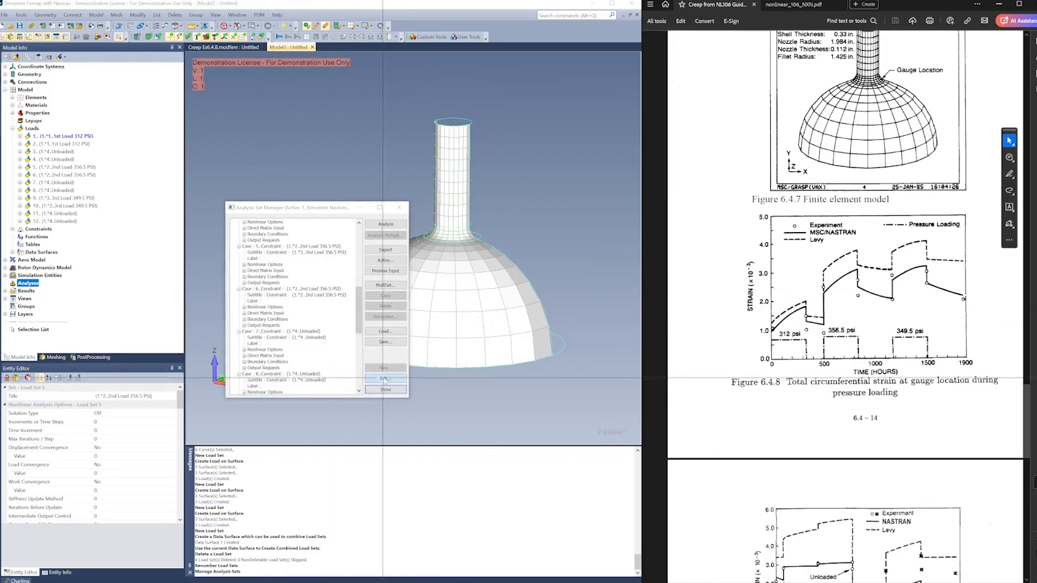
double_click(451, 299)
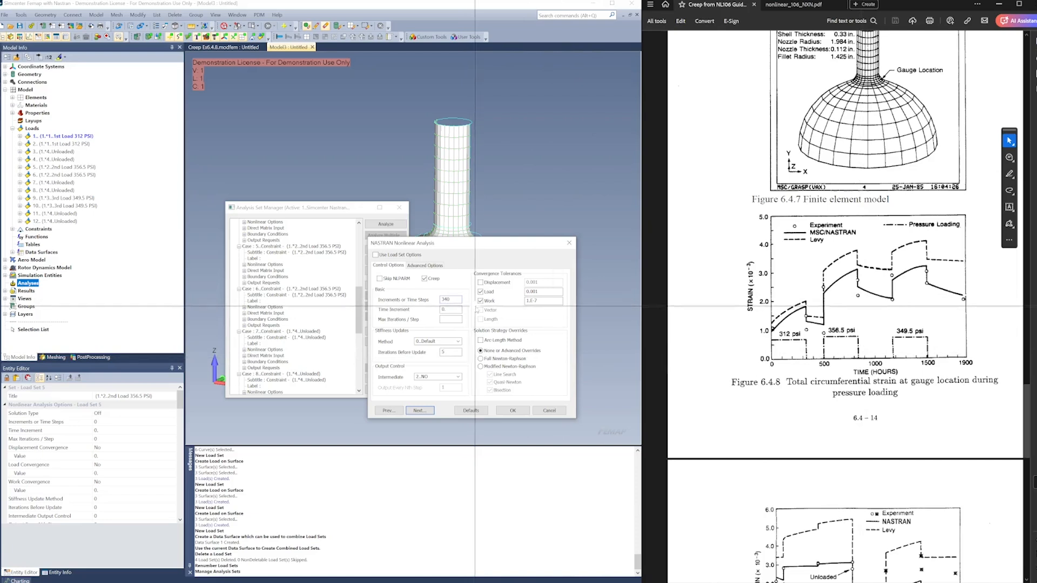
drag(458, 310, 425, 308)
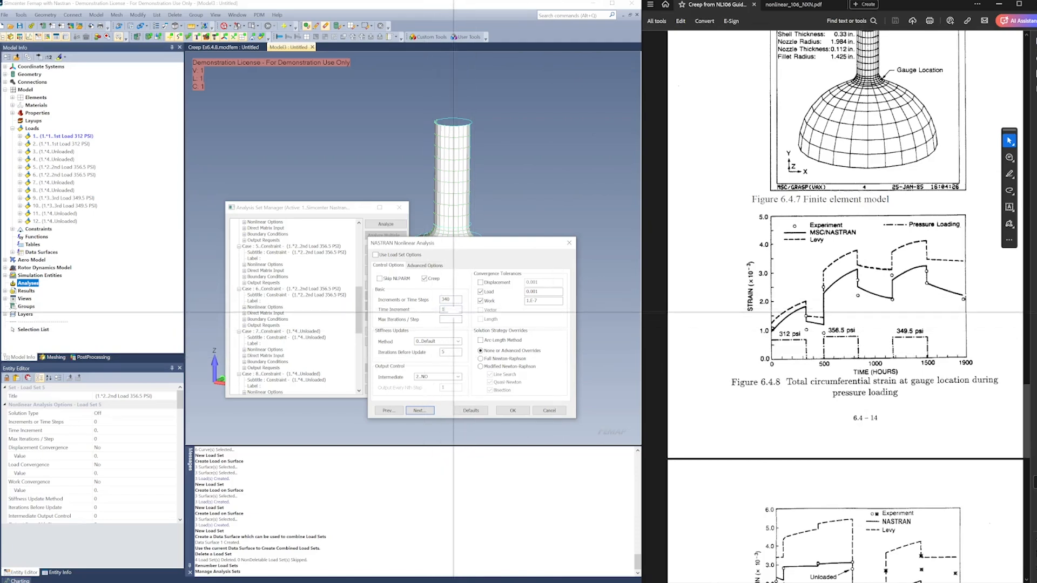
click(429, 377)
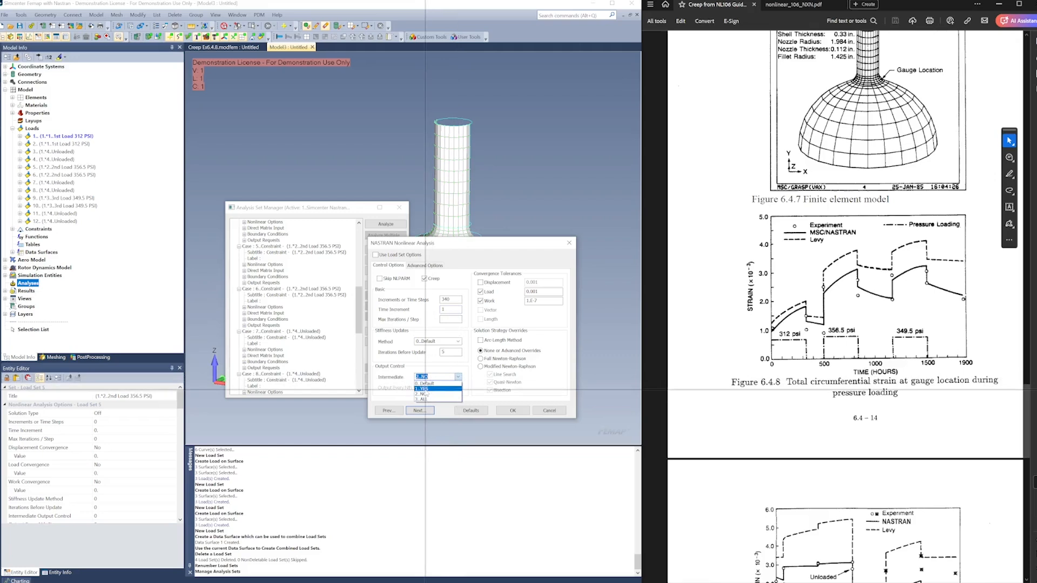
click(426, 388)
click(512, 411)
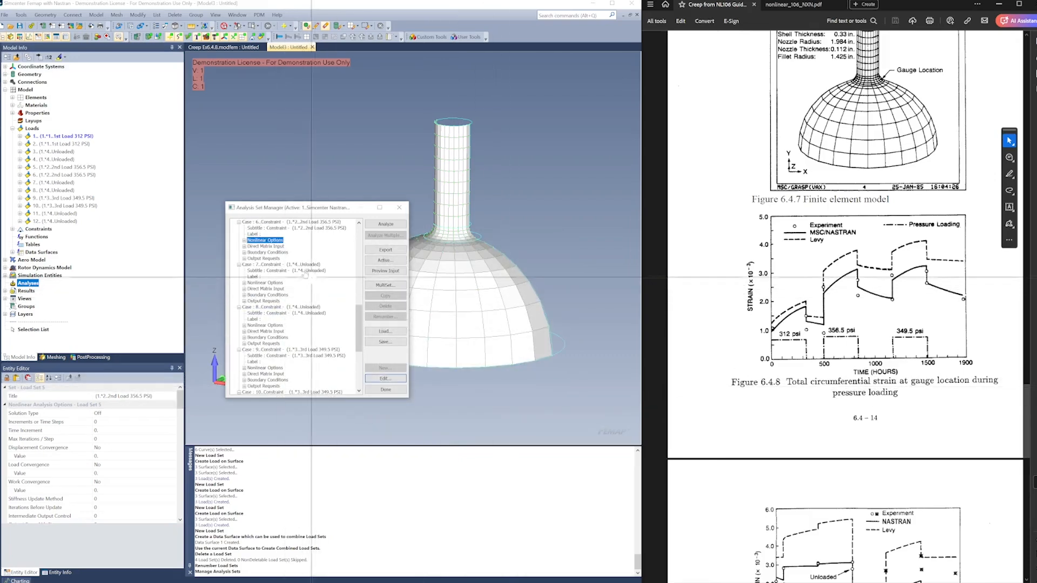
Enable creep for case 8 with 350 time steps, a time increment of 1 and intermediate output set to YES
scroll(286, 307, up, 1)
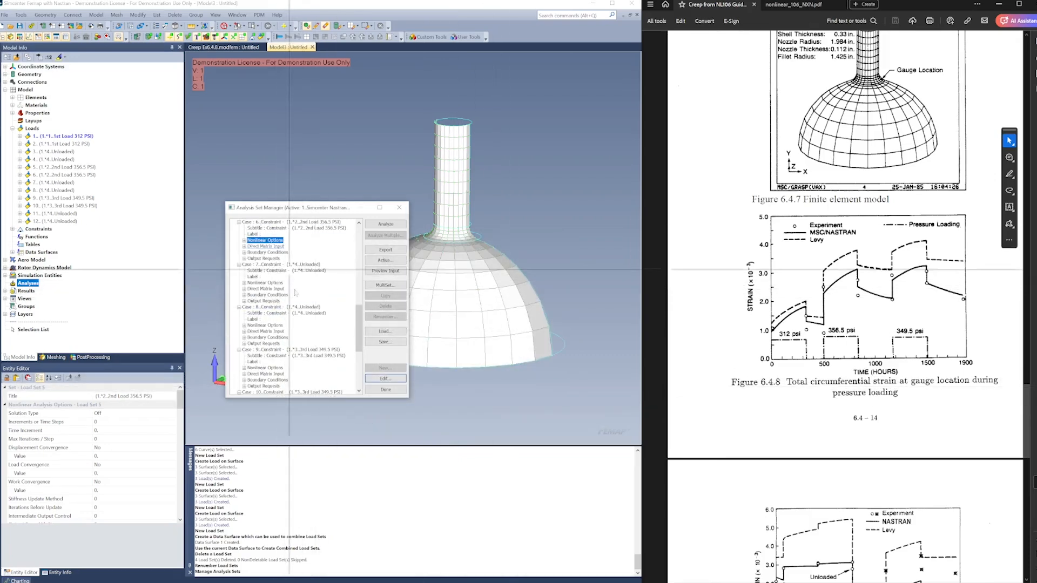
click(265, 325)
click(384, 378)
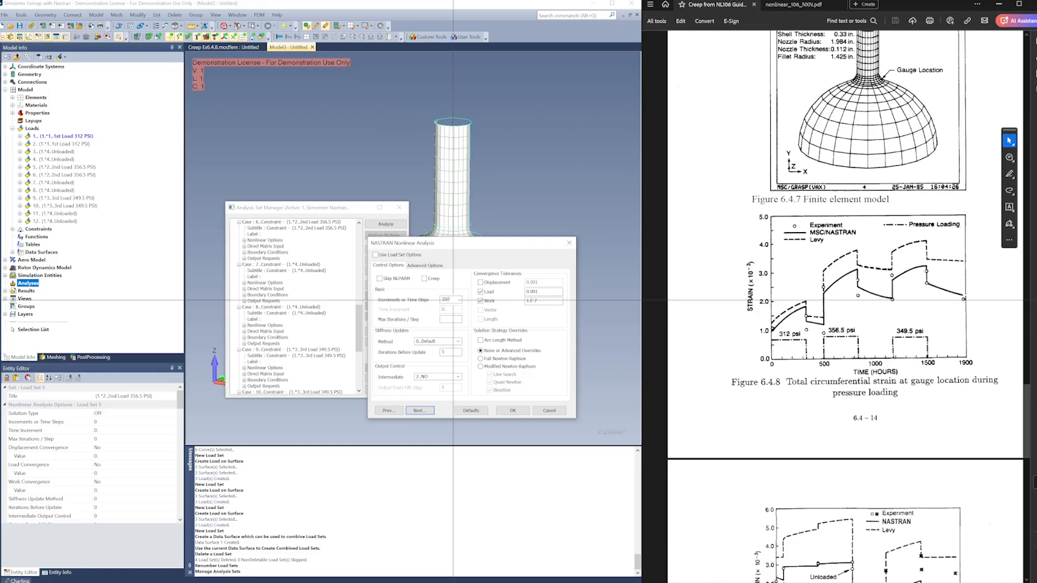
click(424, 279)
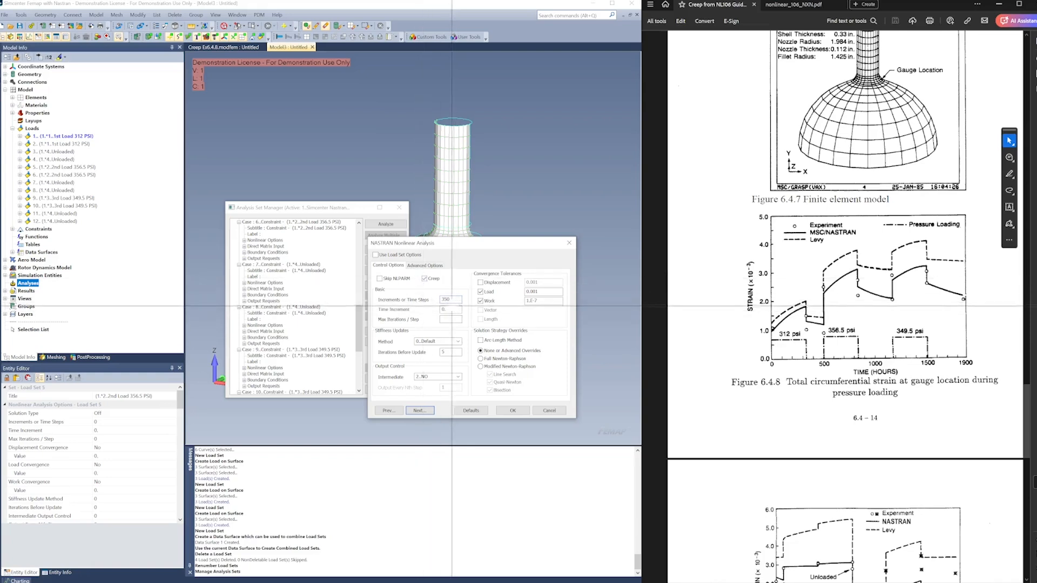
double_click(450, 309)
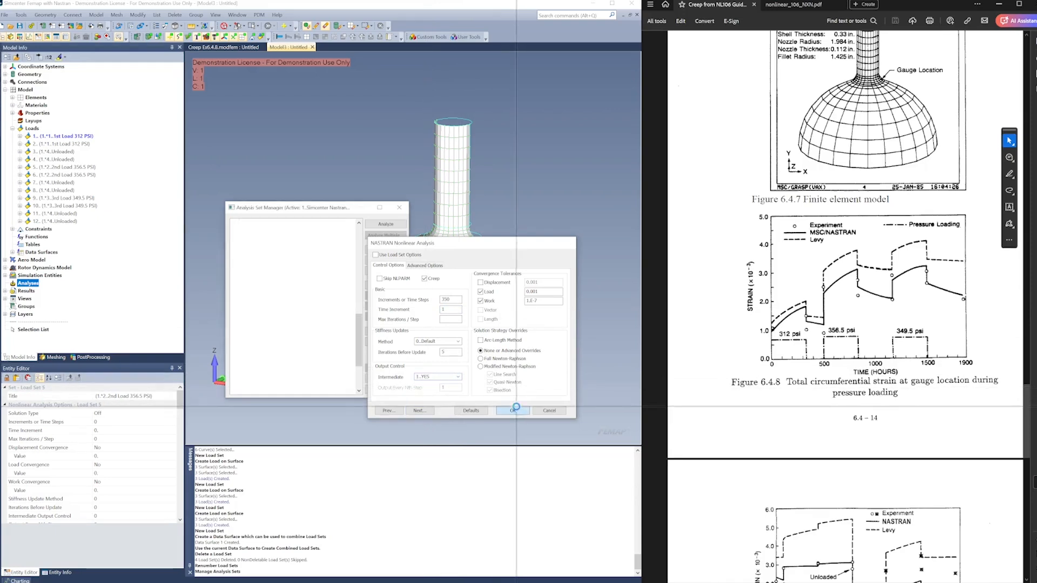
click(516, 411)
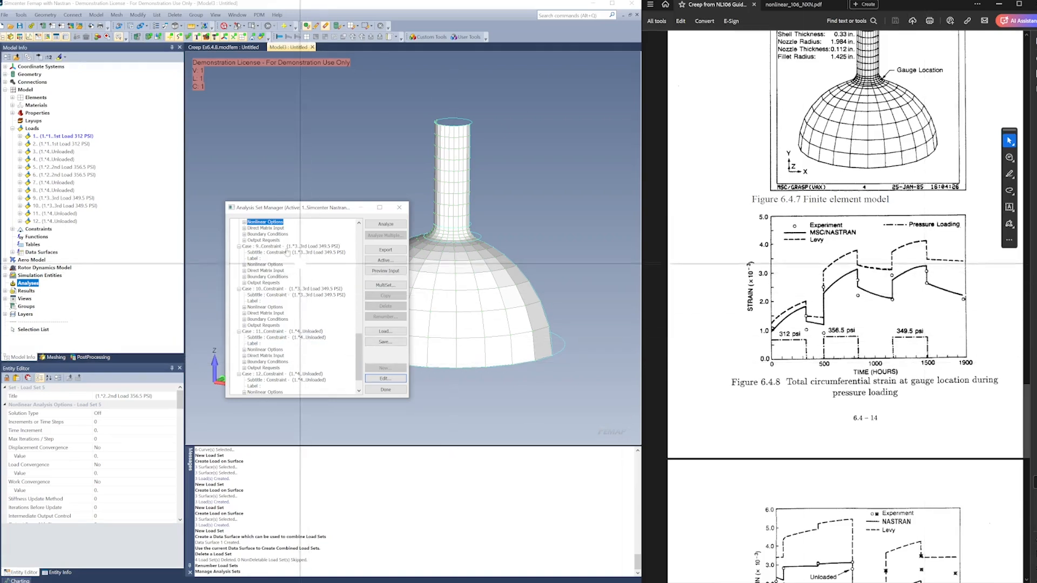
Enable creep for case 10 with 315 time steps, a time increment of 1 and intermediate output set to YES
click(292, 289)
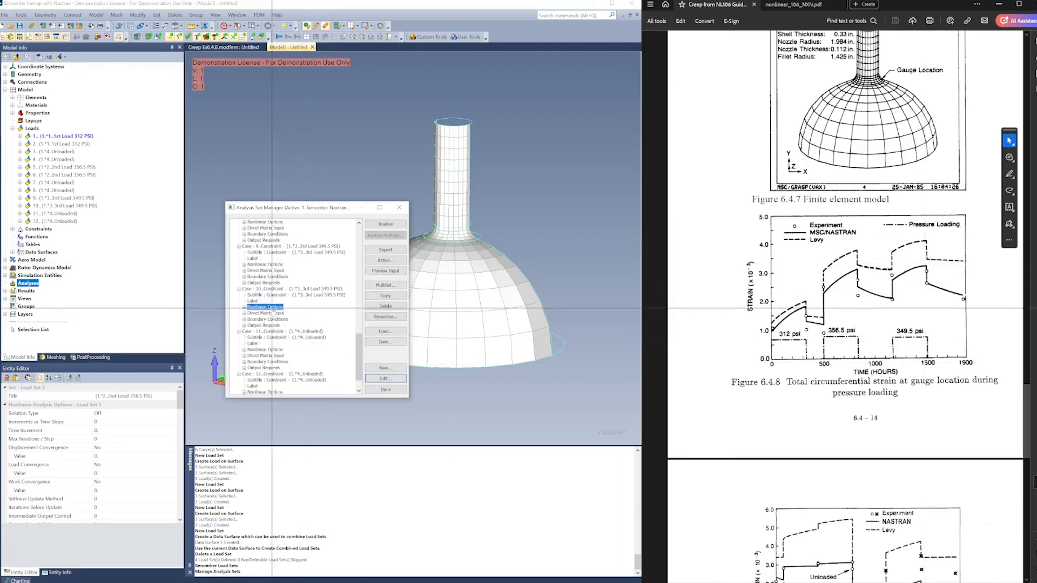
click(385, 378)
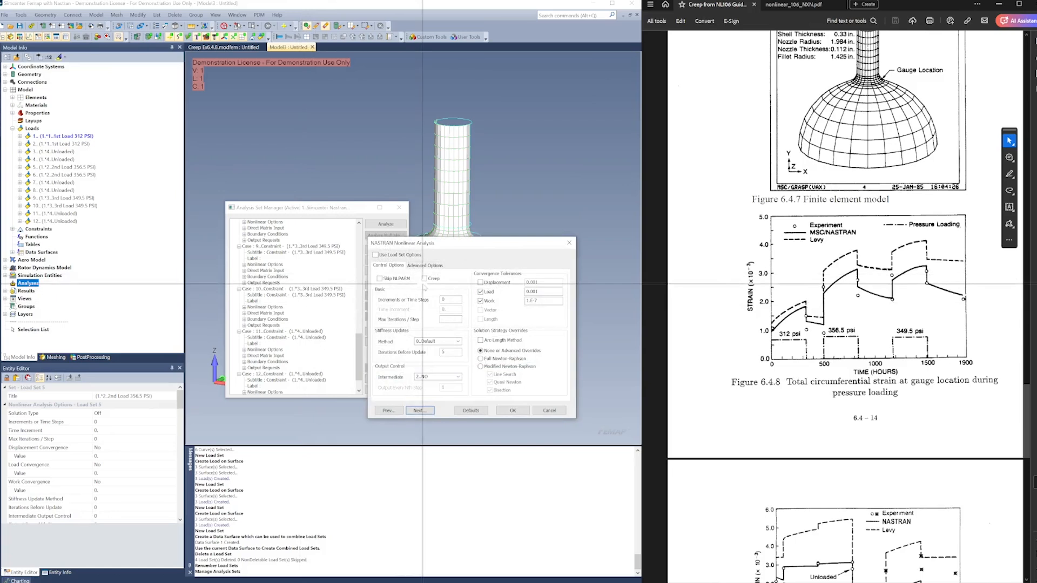
click(423, 278)
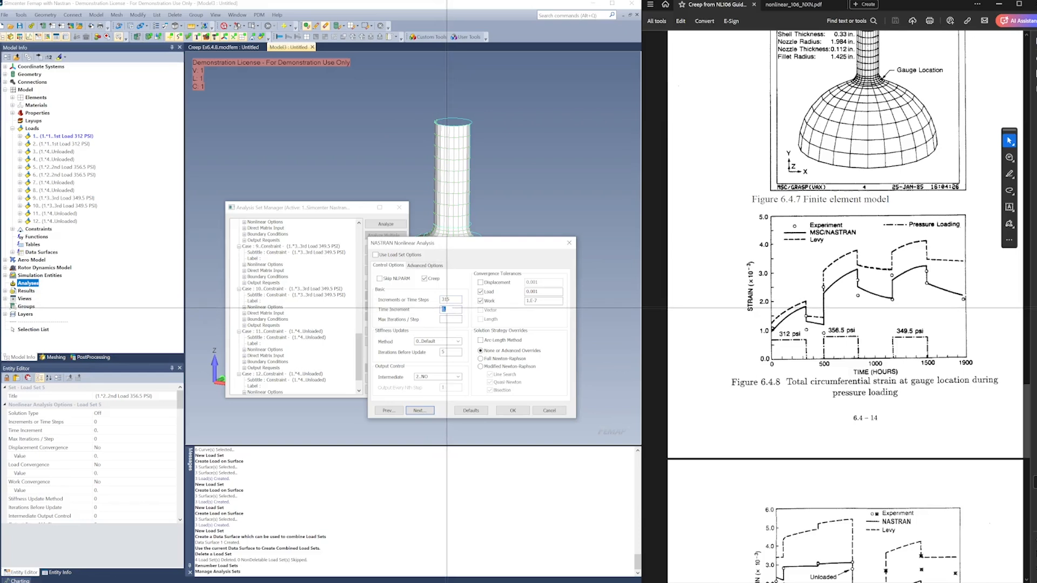
click(452, 377)
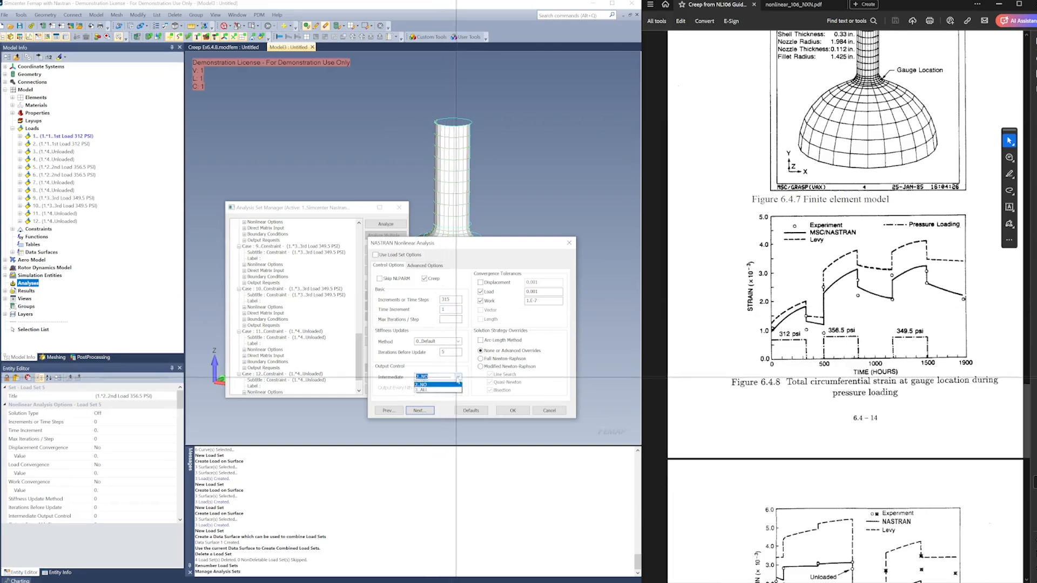
click(426, 394)
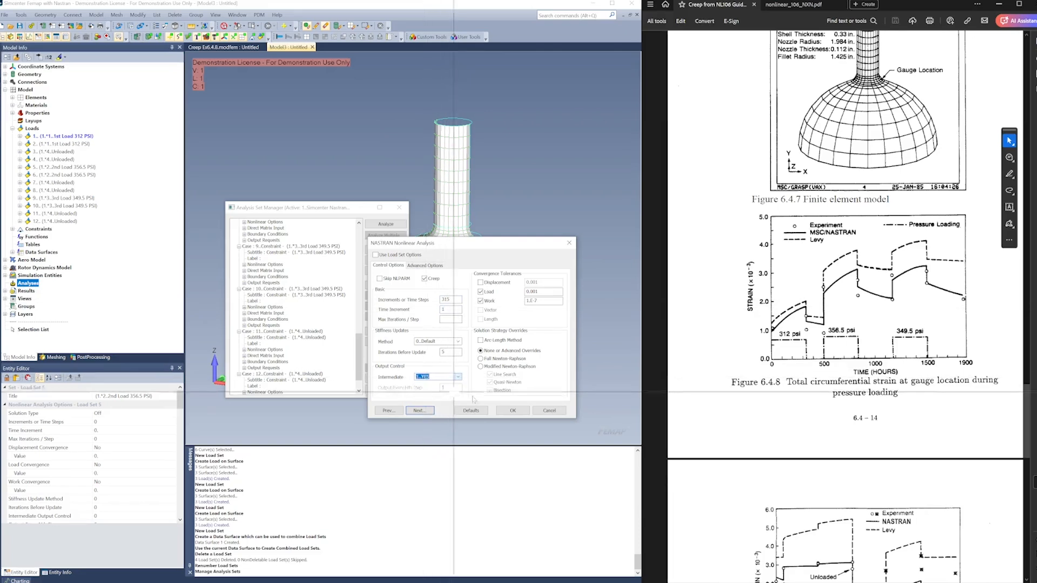
click(512, 411)
Enable creep for case 12 with 395 time steps, a time increment of 1 and intermediate output set to YES
click(281, 349)
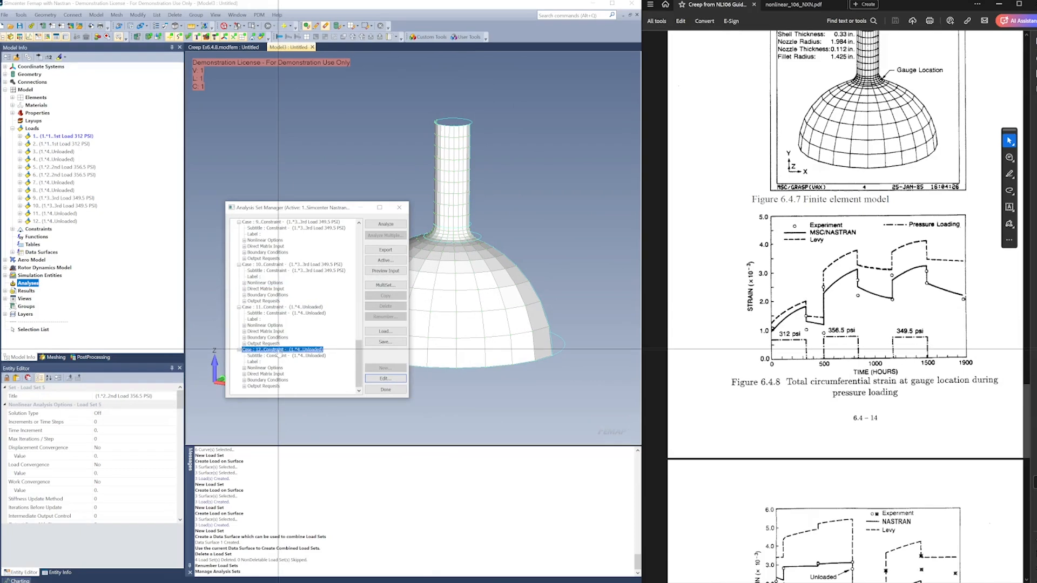
click(385, 378)
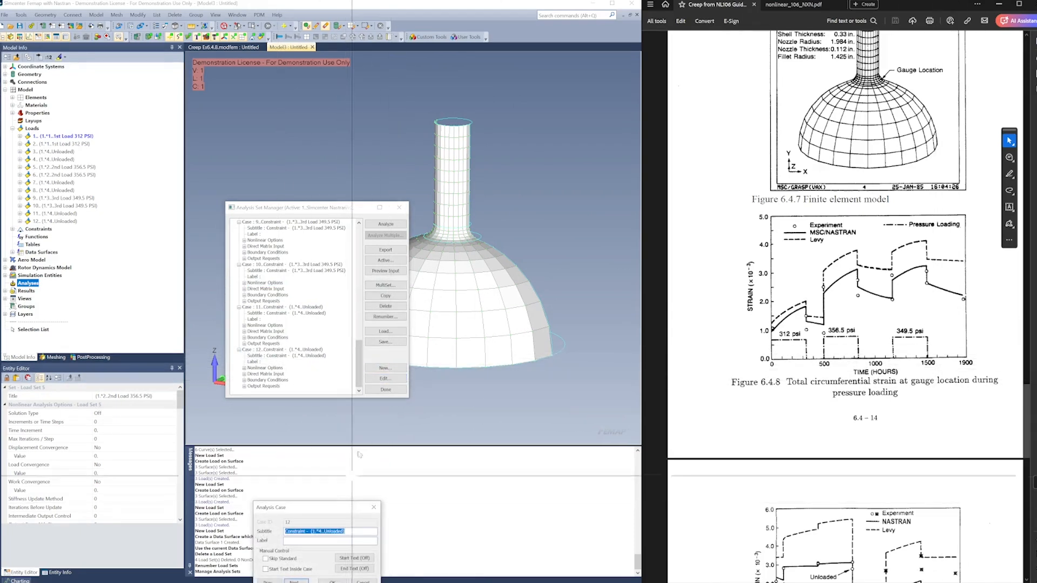
click(296, 581)
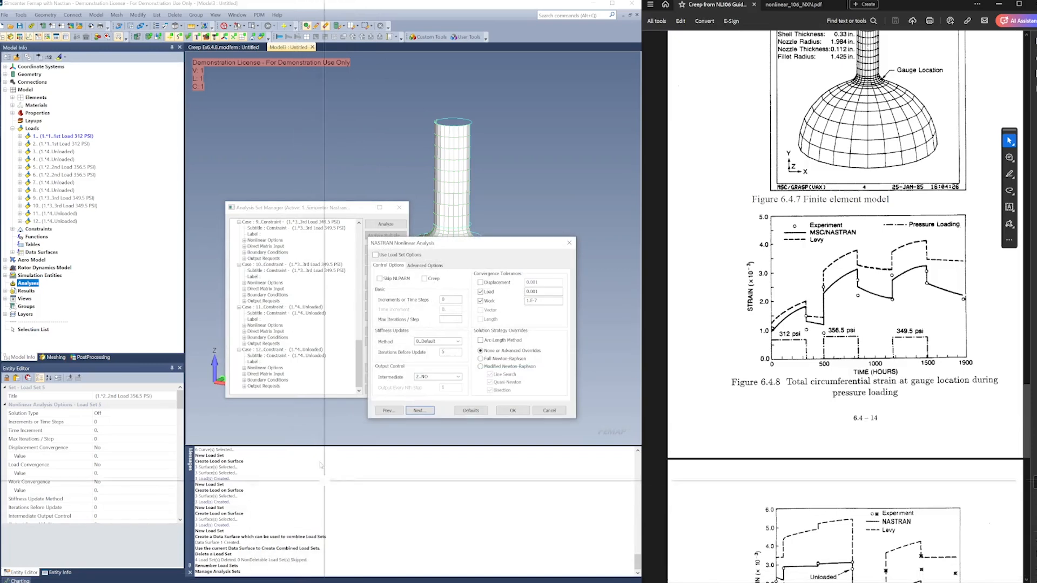
click(425, 278)
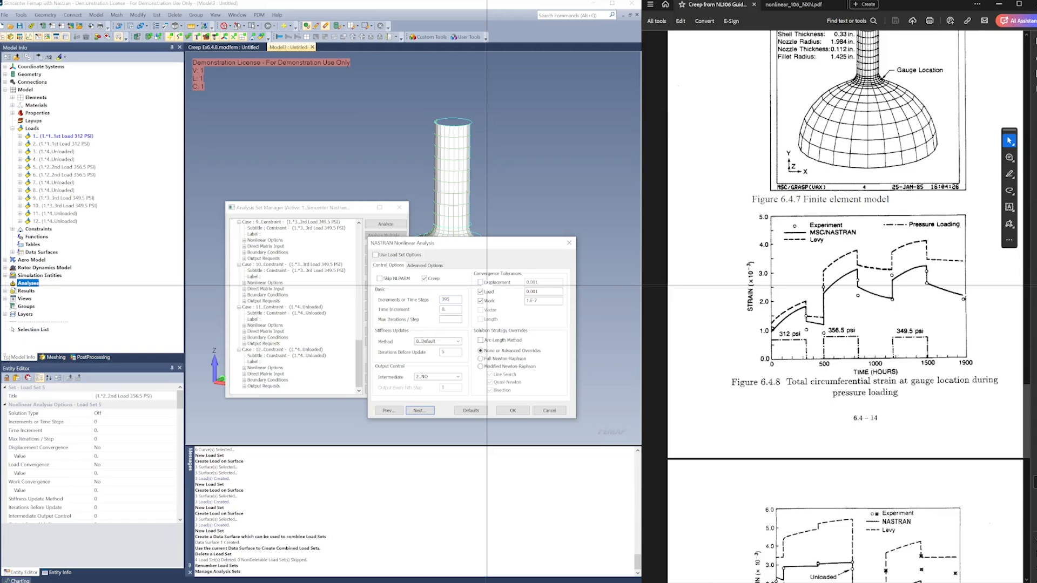
double_click(453, 308)
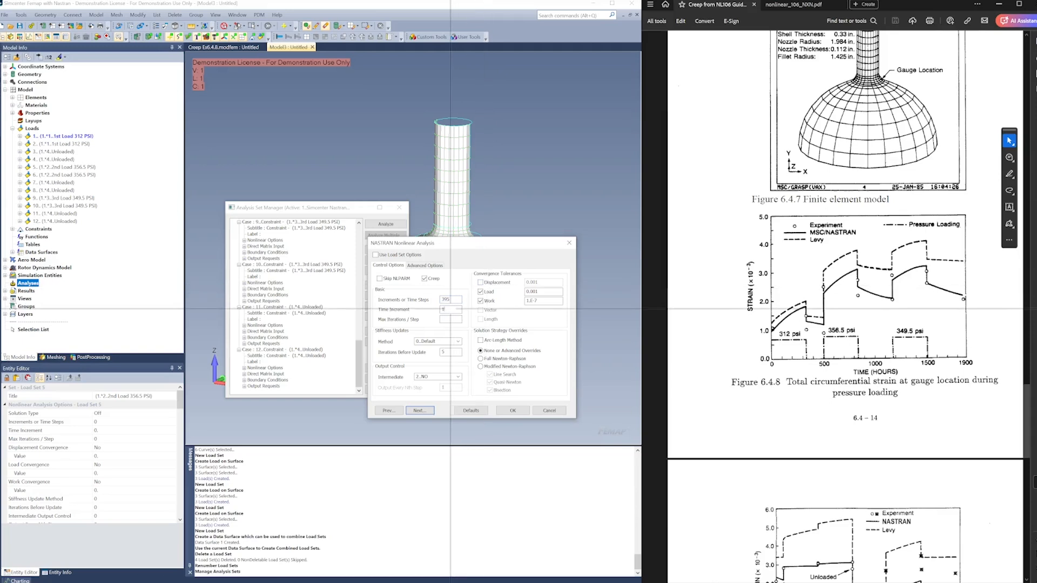
text(1)
click(434, 376)
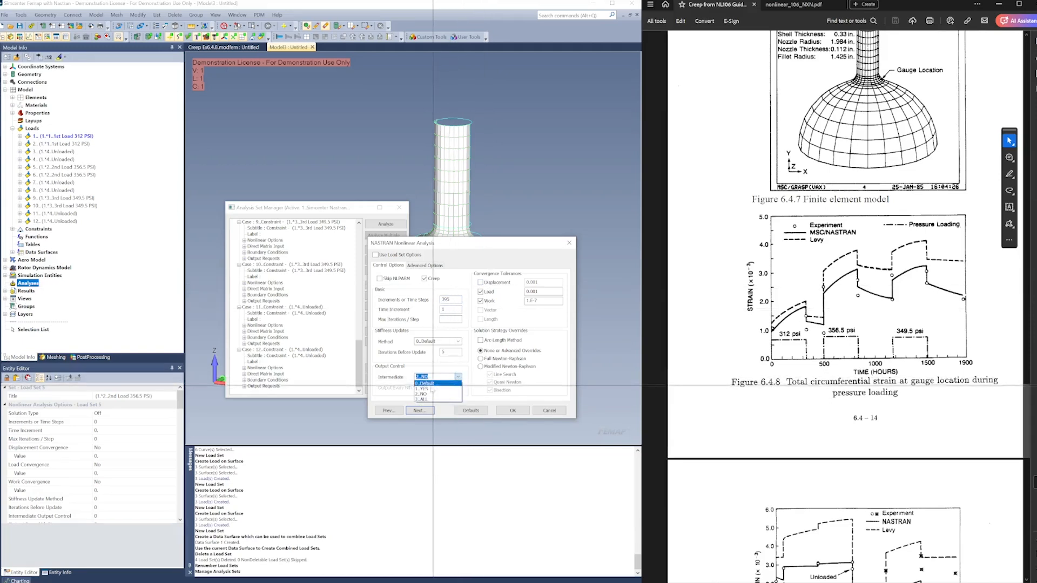
click(516, 413)
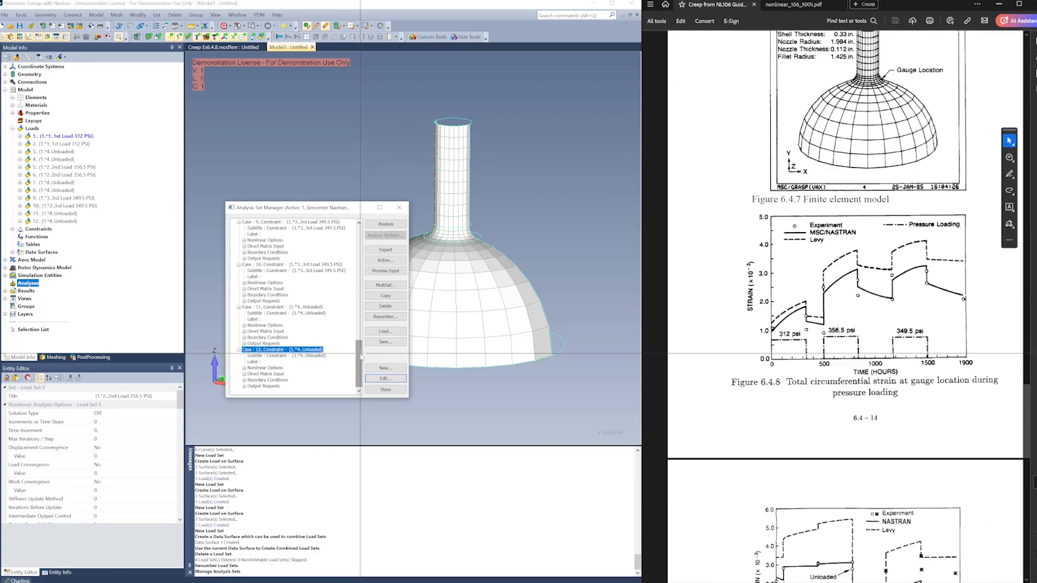
drag(361, 357, 359, 240)
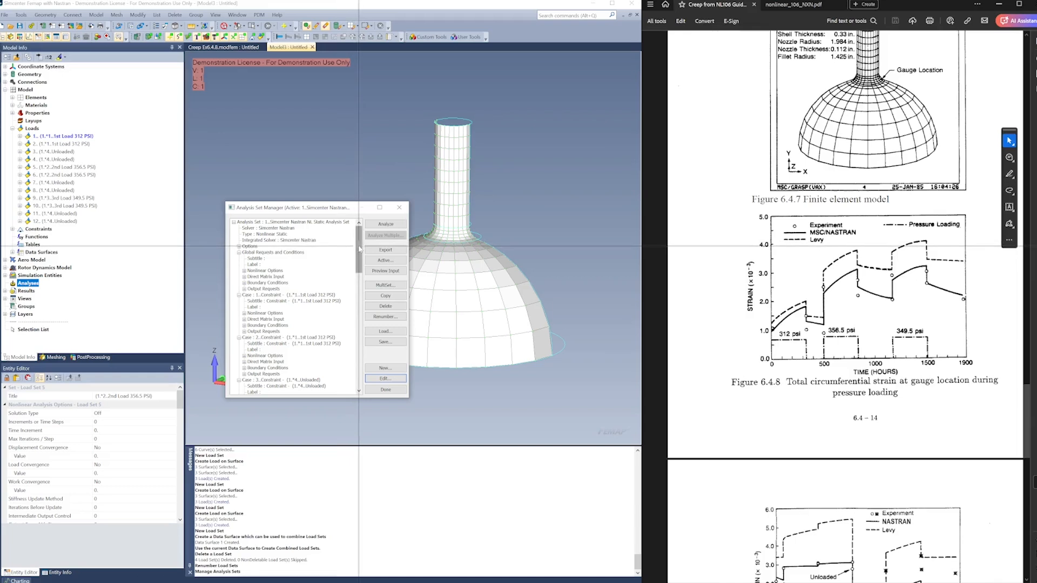
Collapse the case listings through case 7 in the analysis set and run the nonlinear static analysis
mouse_move(357, 247)
mouse_down()
mouse_move(369, 276)
mouse_move(372, 242)
mouse_up()
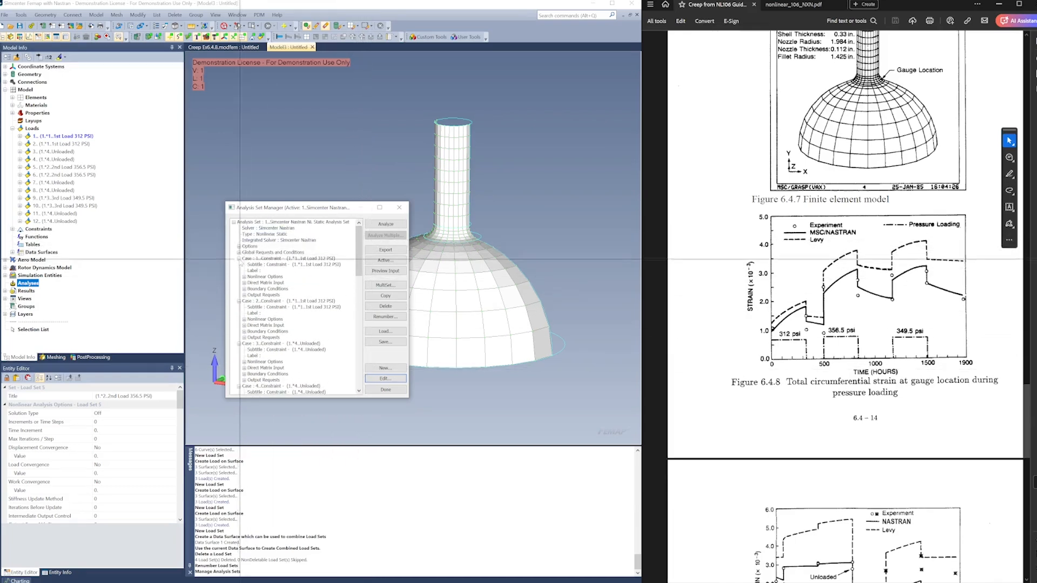
click(239, 258)
click(239, 264)
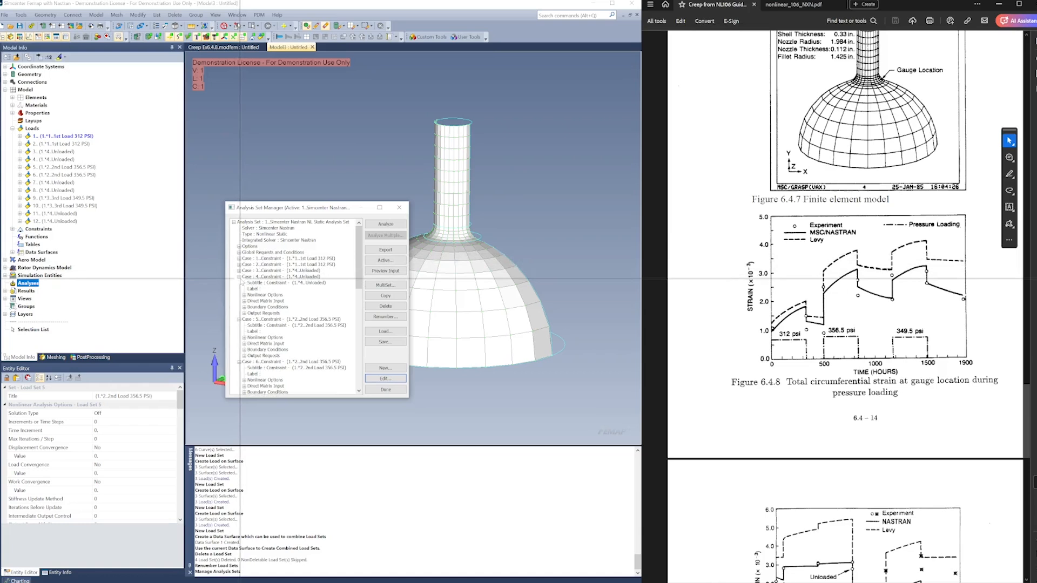
click(239, 277)
click(239, 288)
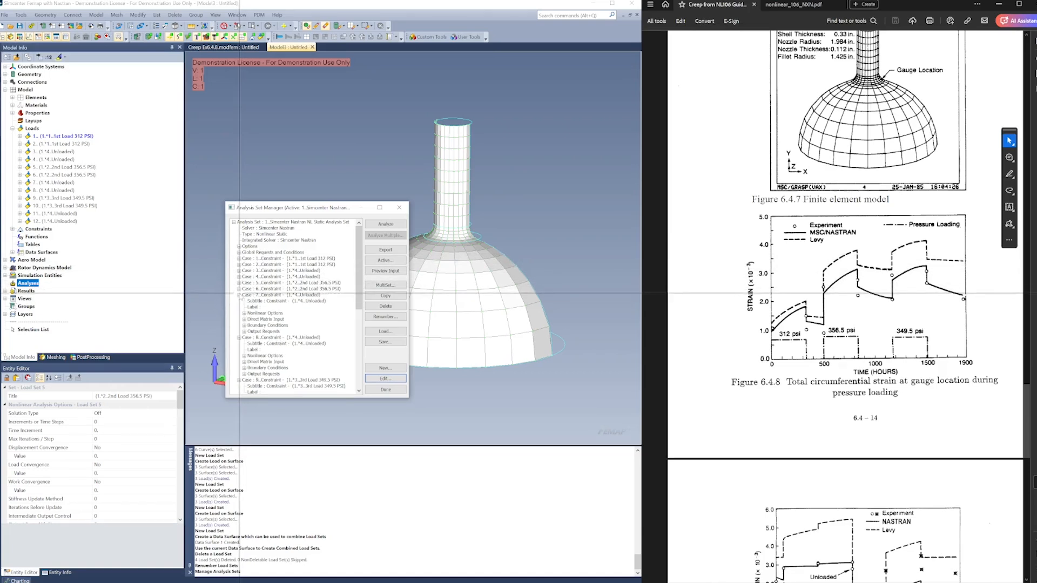
click(240, 294)
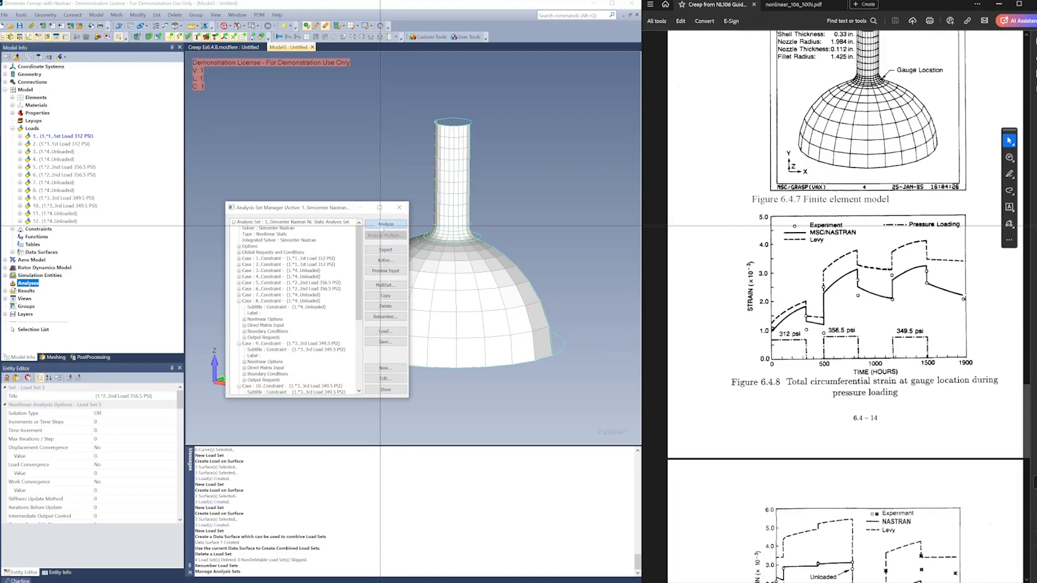
click(382, 226)
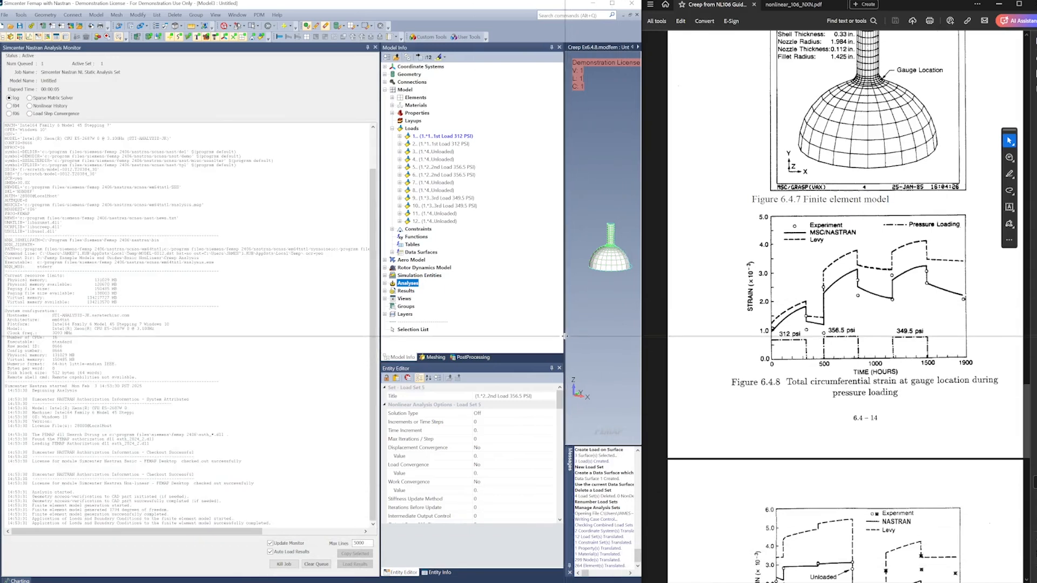
Monitor the solve through its nonlinear history plot and completion messages, and close the analysis monitor
drag(564, 336, 512, 340)
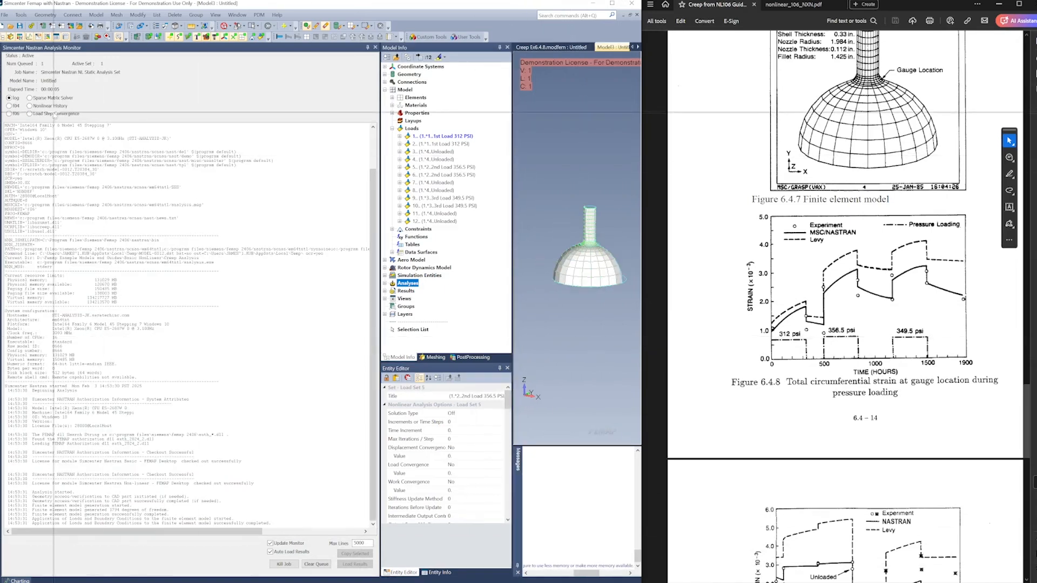
click(48, 107)
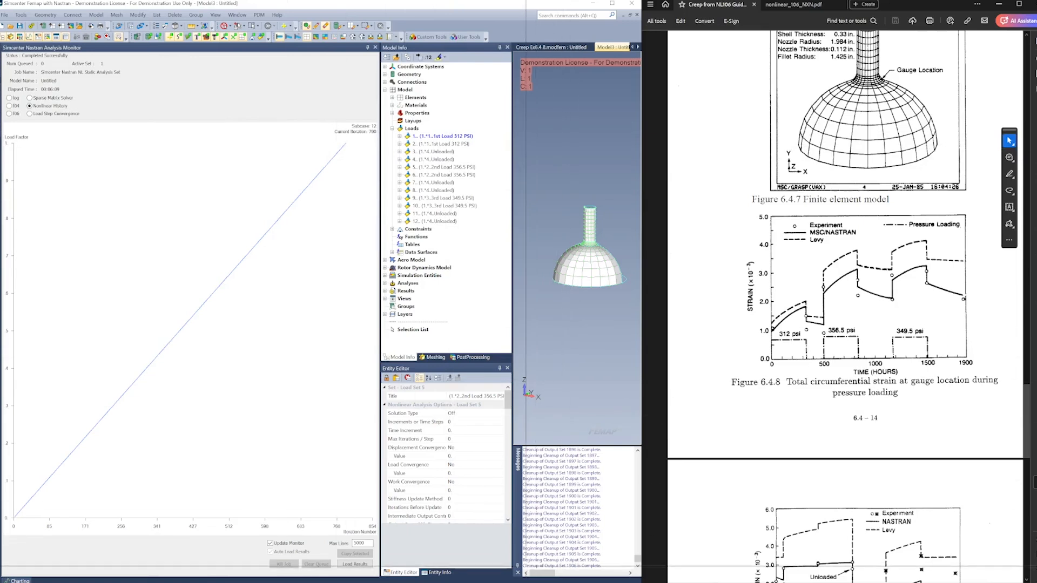
drag(524, 566, 602, 565)
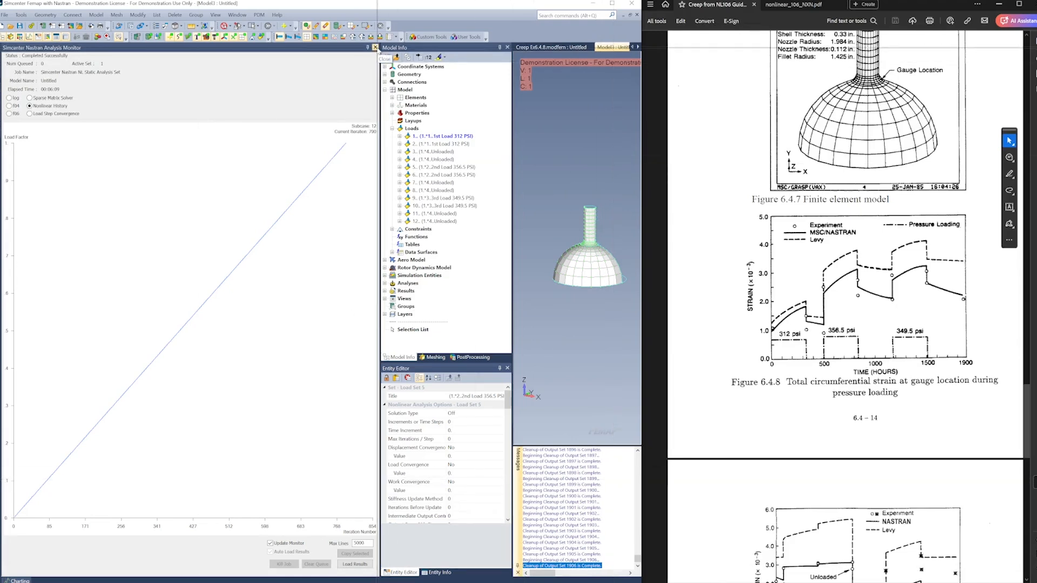
click(375, 47)
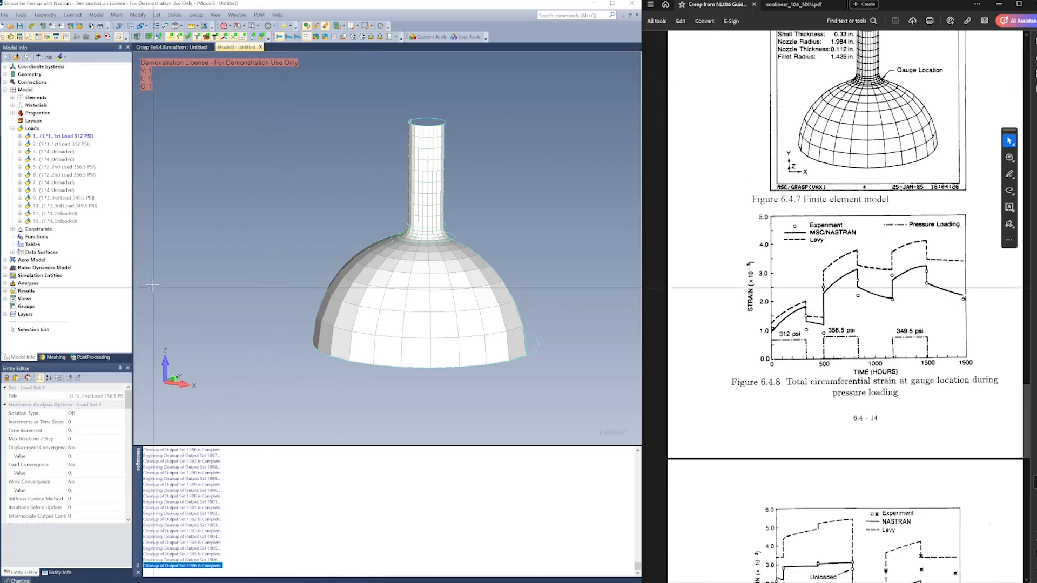
Display the case 12 results as a deformed shape with a Plate Top VonMises Stress contour
click(89, 357)
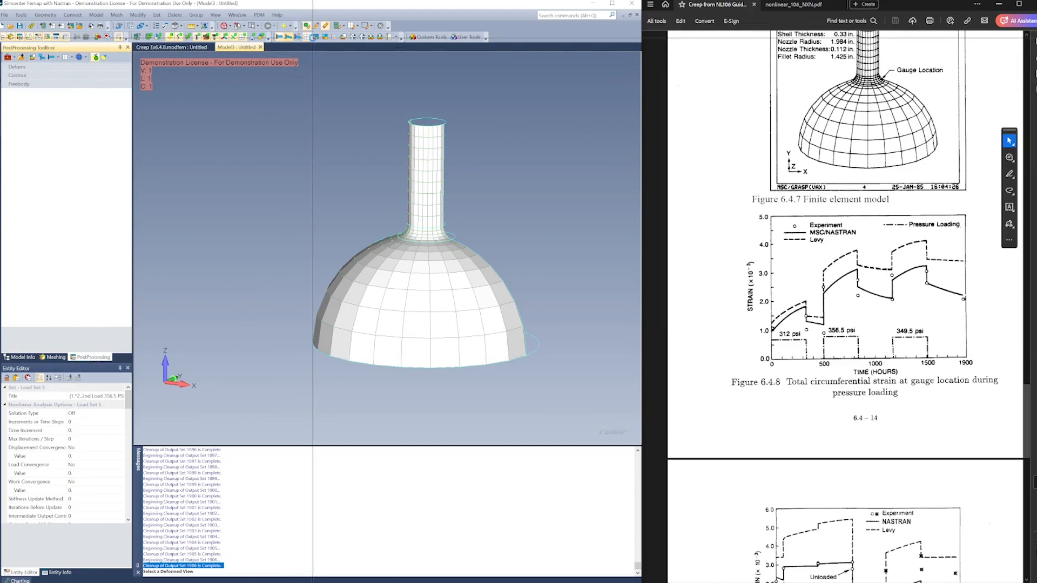
click(315, 37)
click(315, 37)
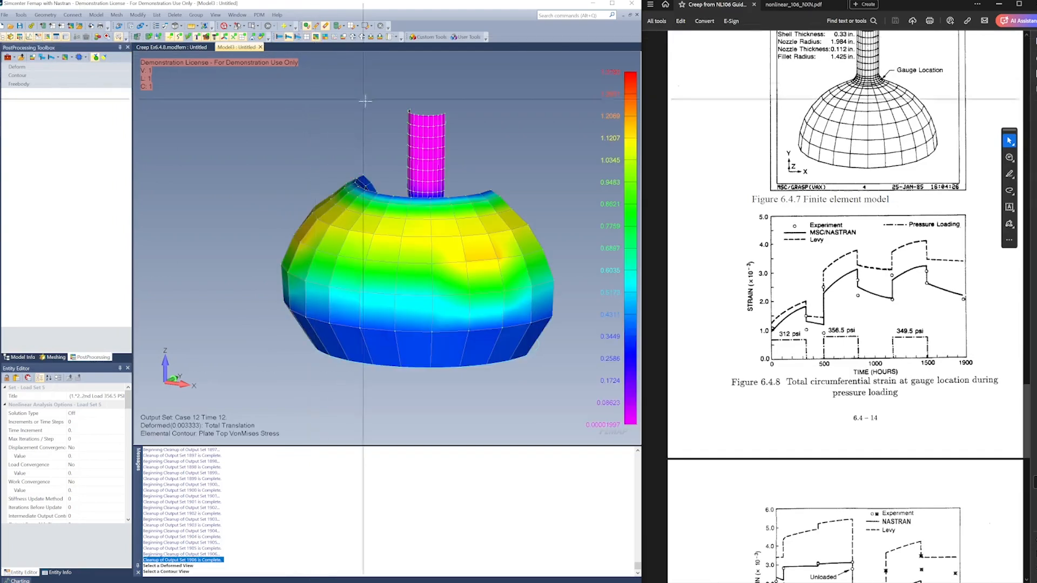
middle_drag(410, 173, 346, 177)
Widen the postprocessing pane and set the maximum deformation scale to 5% of the model
click(29, 67)
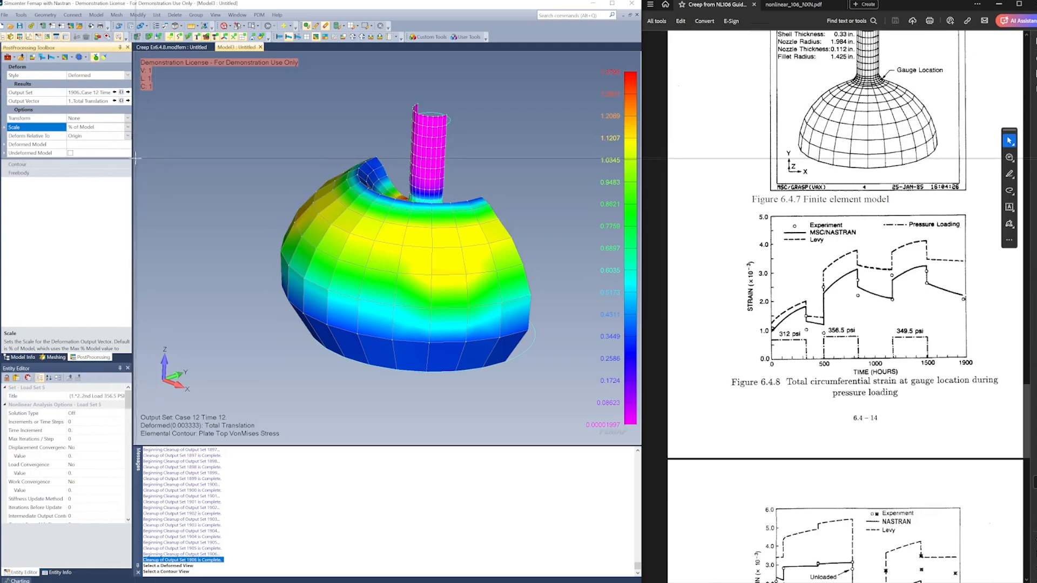
drag(132, 158, 165, 158)
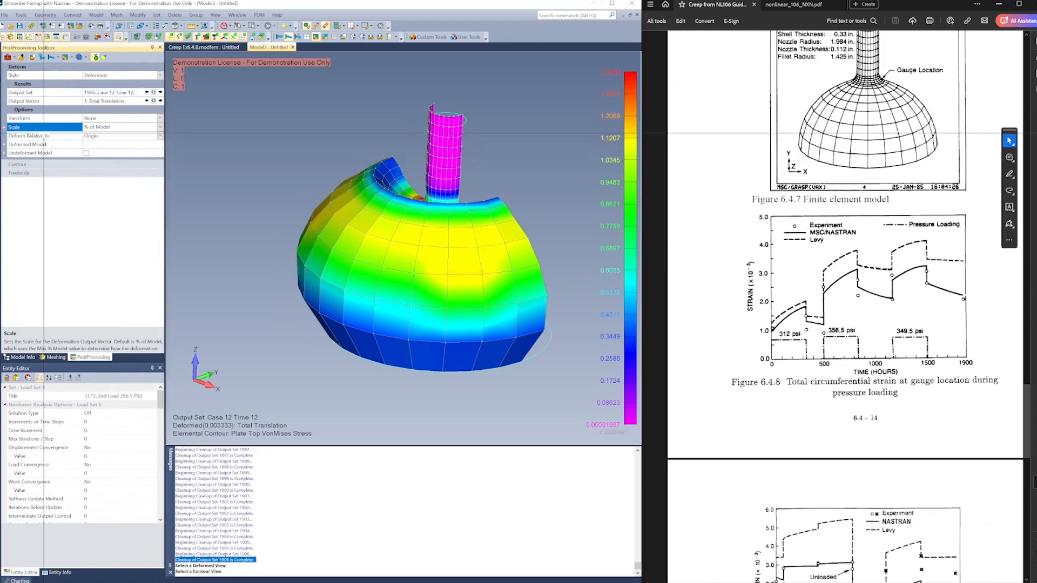
click(6, 128)
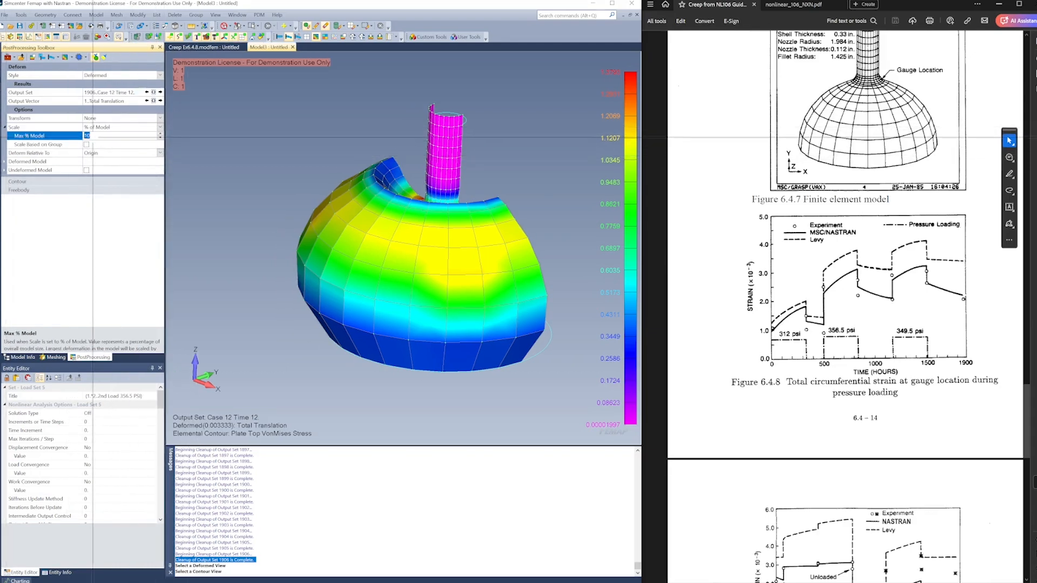
click(250, 144)
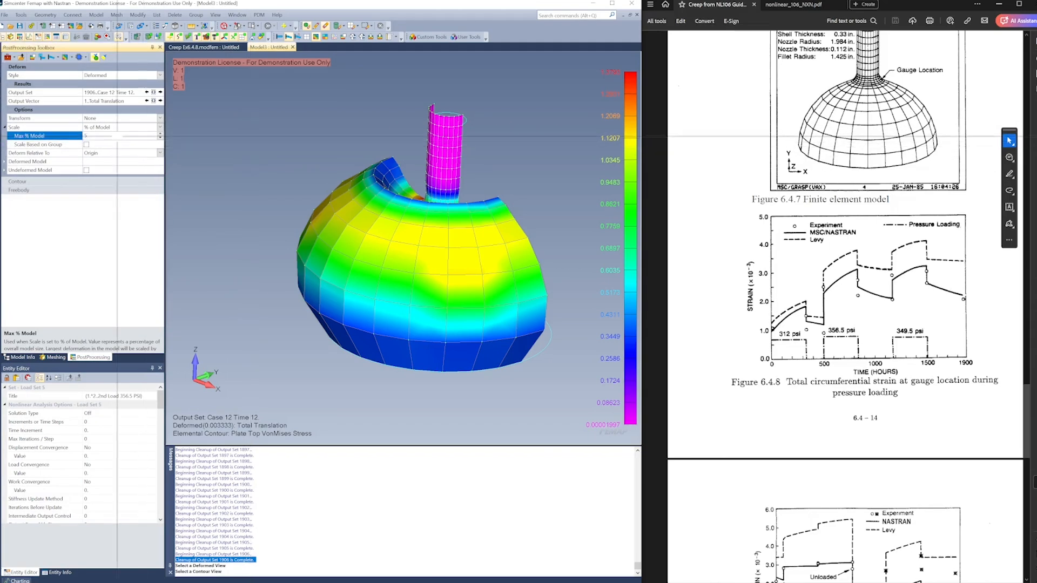
click(125, 130)
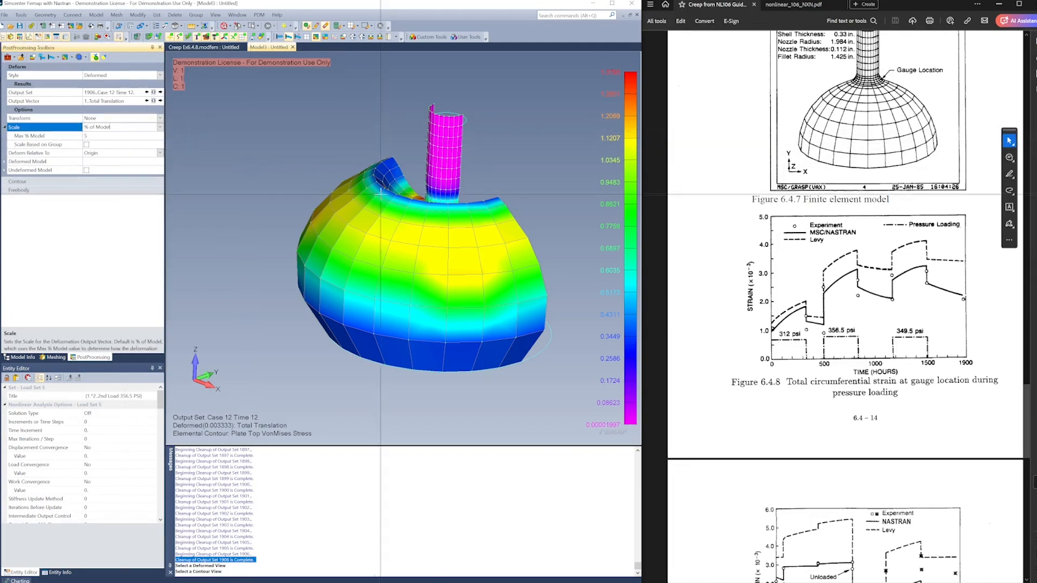
middle_drag(380, 208, 497, 167)
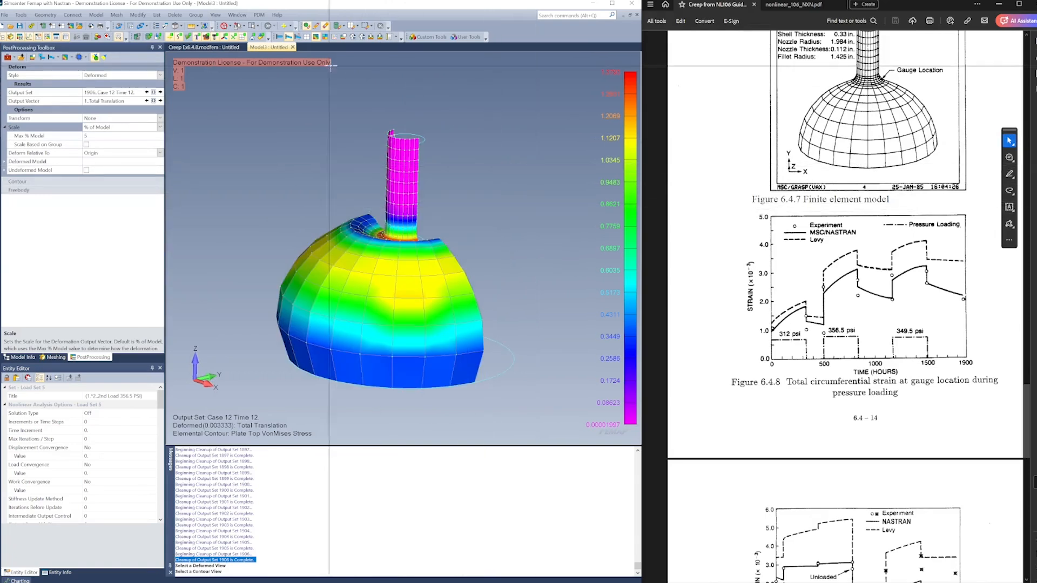
Return the model to its undeformed shape and contour it with Nonlinear Plate Top VonMises Strain
click(279, 37)
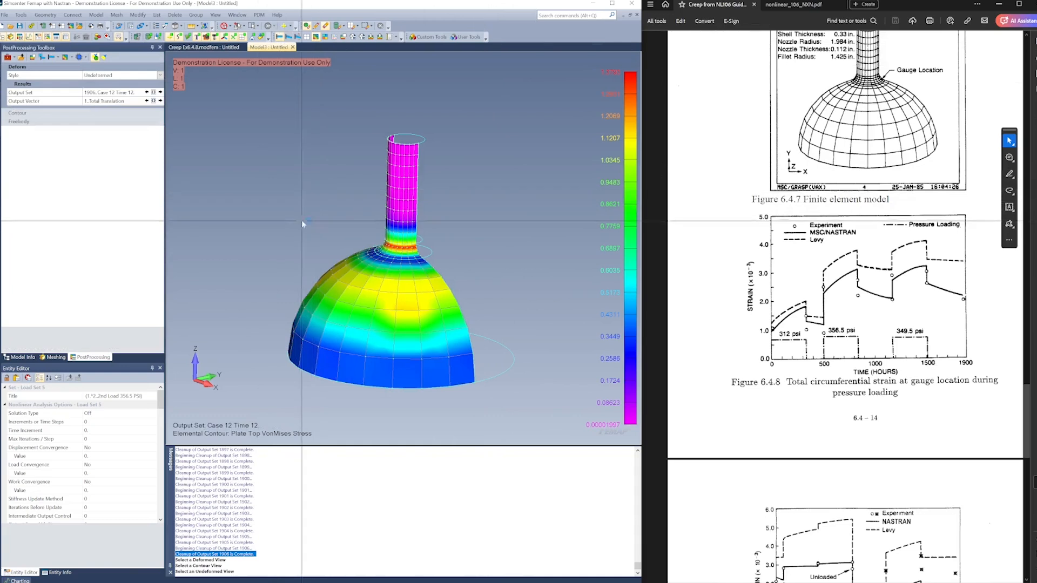
middle_drag(303, 220, 357, 240)
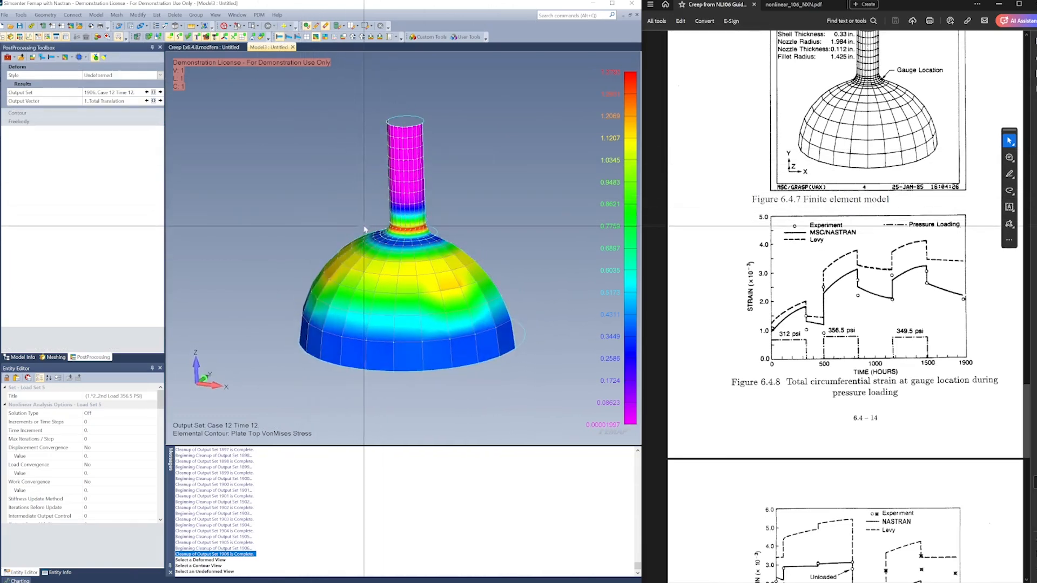
click(65, 112)
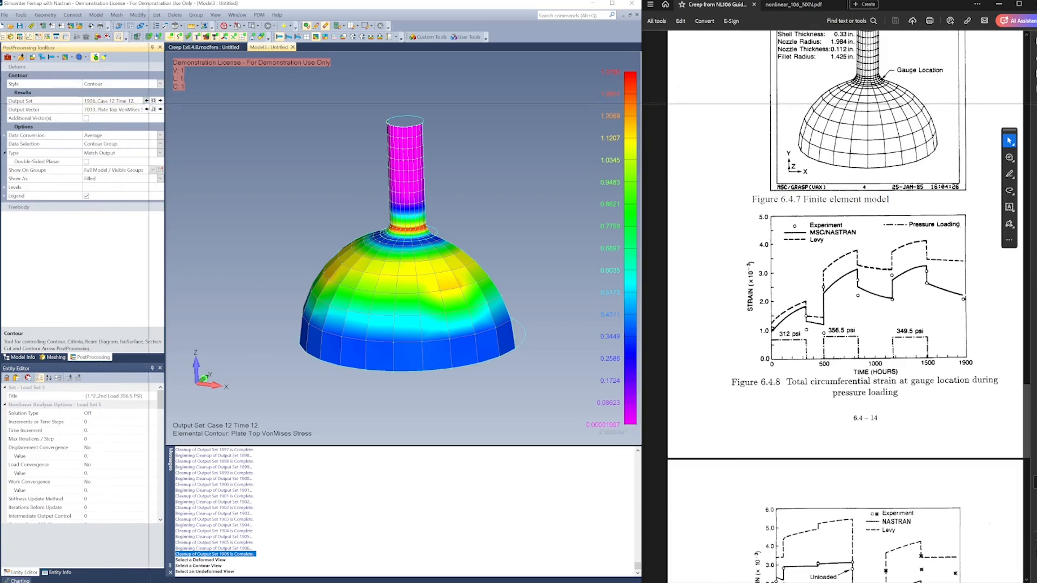
click(149, 109)
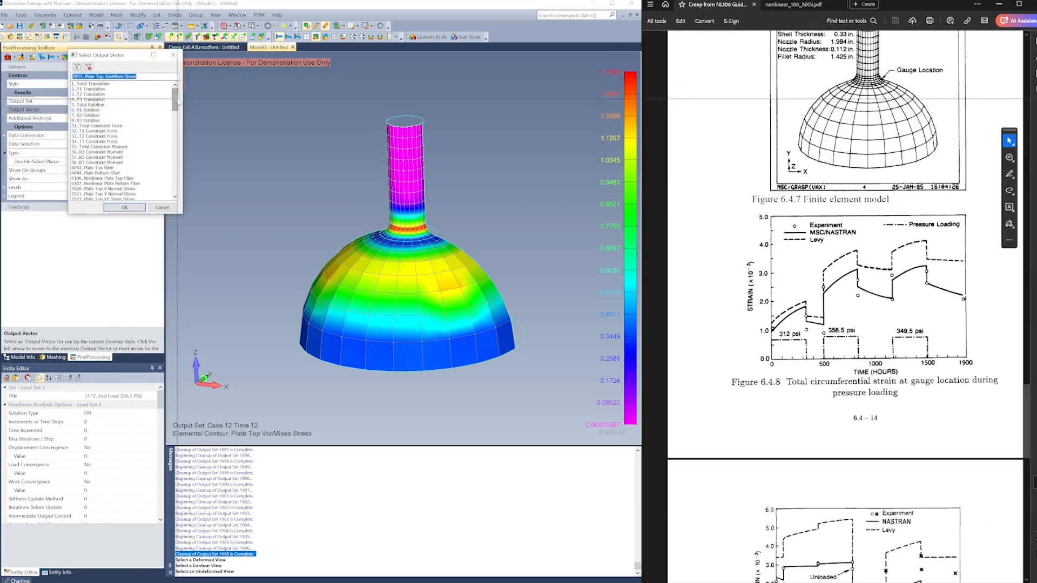
drag(178, 101, 183, 145)
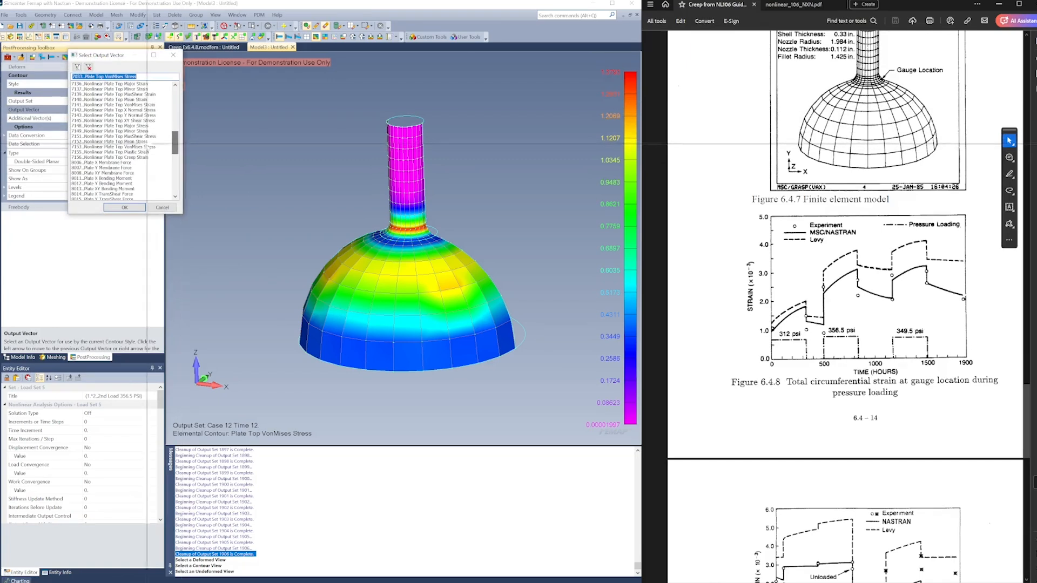
click(120, 147)
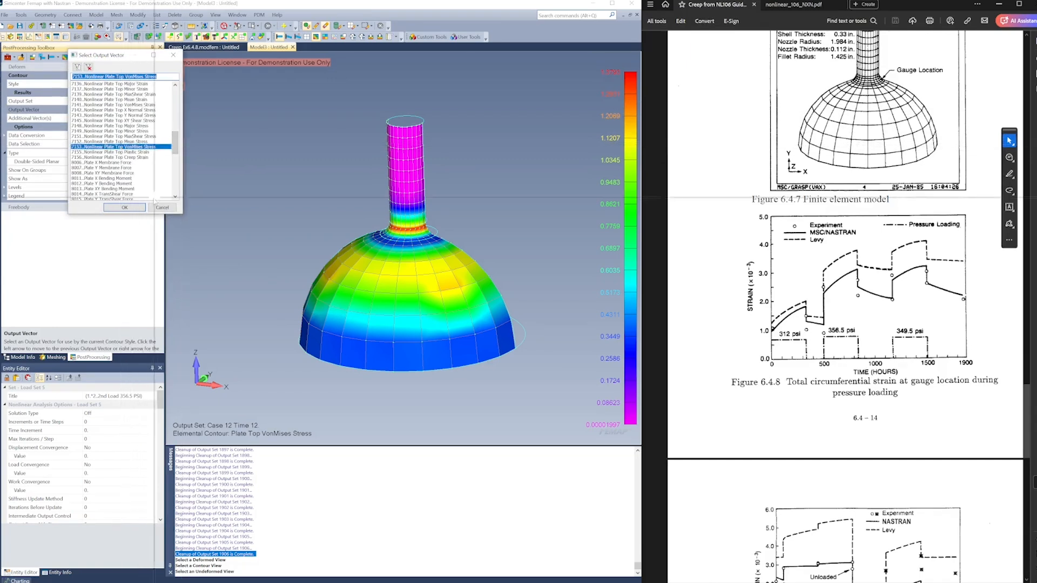
scroll(132, 136, up, 3)
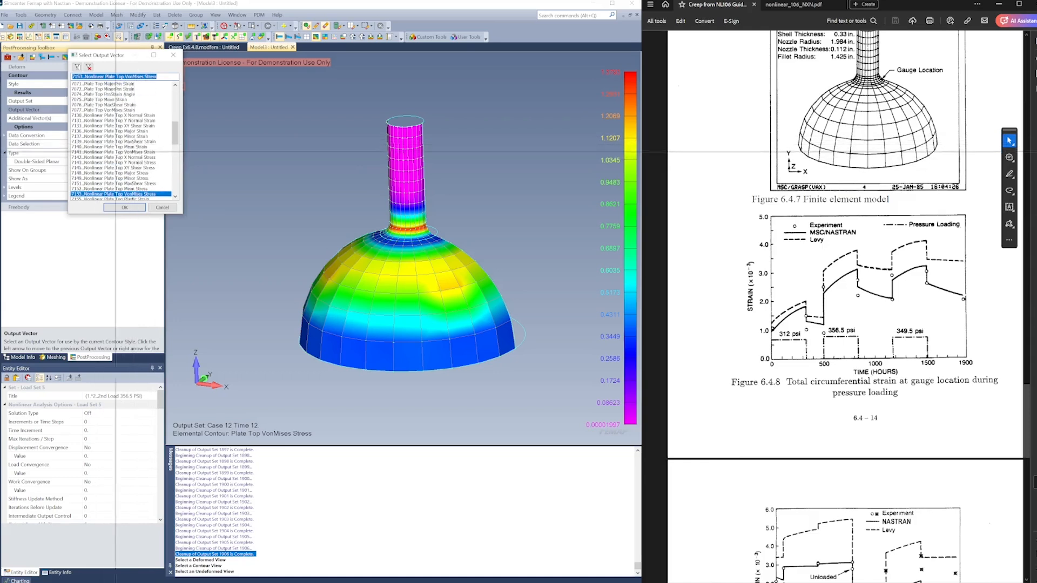
click(128, 152)
click(127, 208)
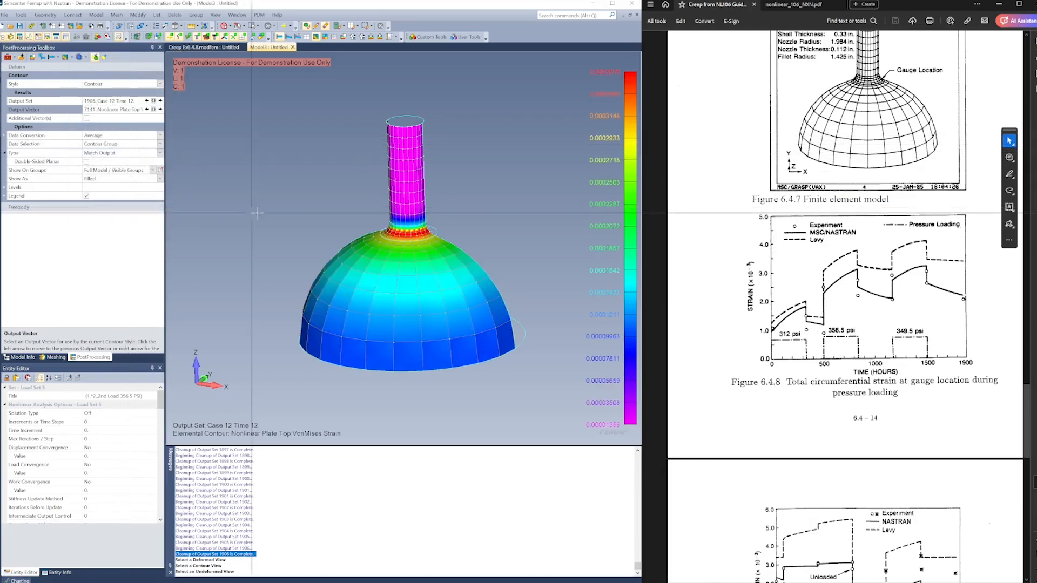
Examine the strain contour around the nozzle-to-shell fillet against the gauge location in the reference figure
mouse_move(305, 213)
middle_down()
mouse_move(326, 215)
mouse_move(323, 184)
mouse_move(293, 208)
middle_up()
scroll(464, 218, up, 2)
scroll(465, 220, up, 3)
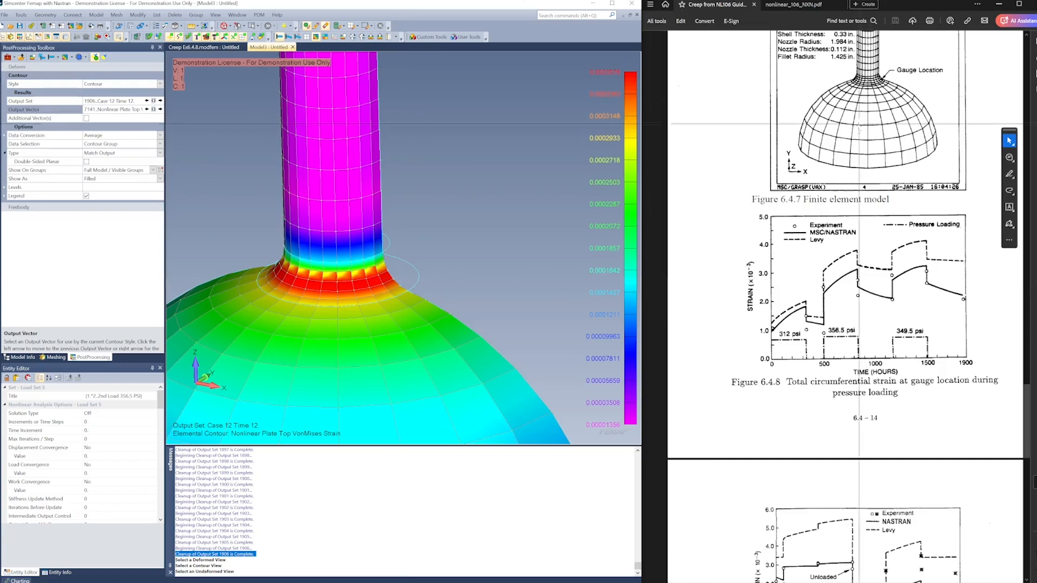
scroll(860, 140, up, 2)
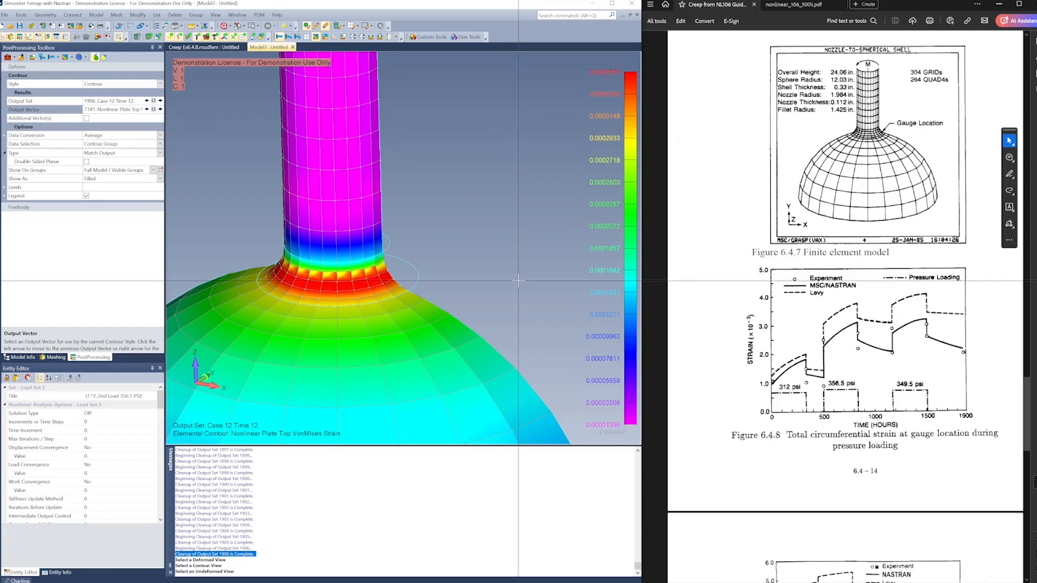
middle_drag(461, 283, 479, 295)
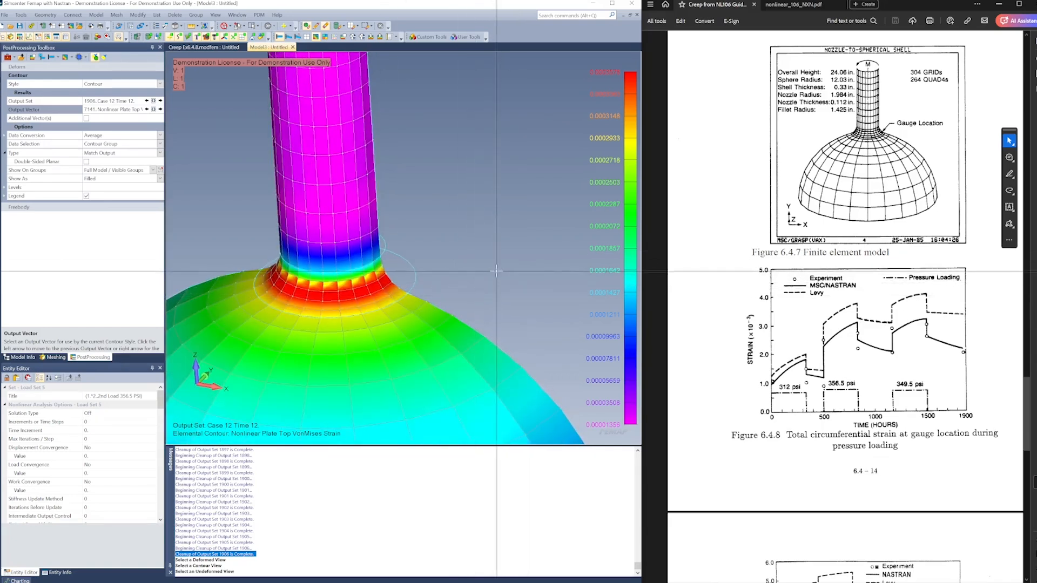
key(ctrl+a)
scroll(426, 251, up, 5)
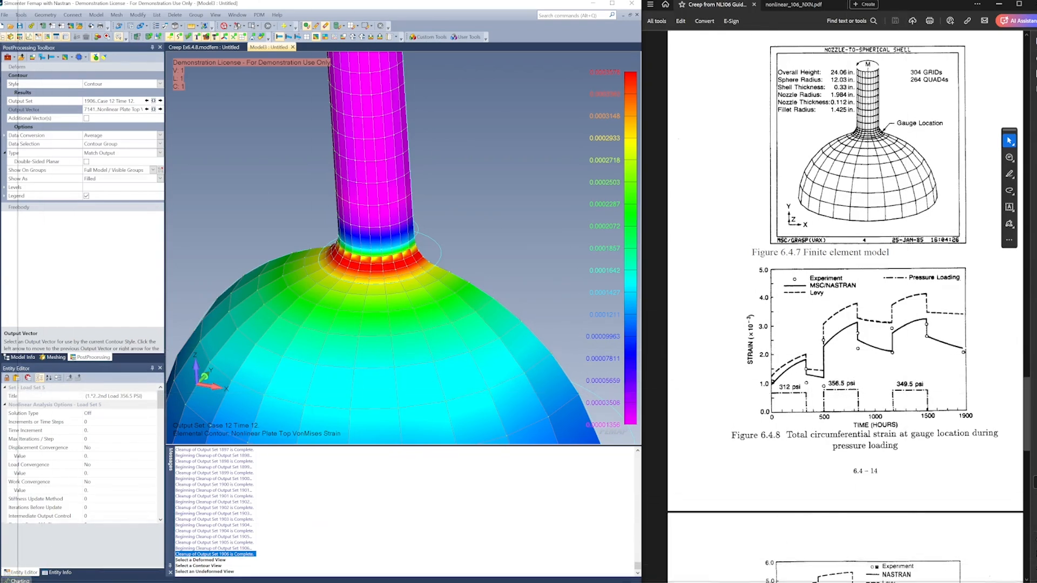
Keep the charting pane open below the model view and start a data series titled Strain of type Vector vs. Set
click(19, 580)
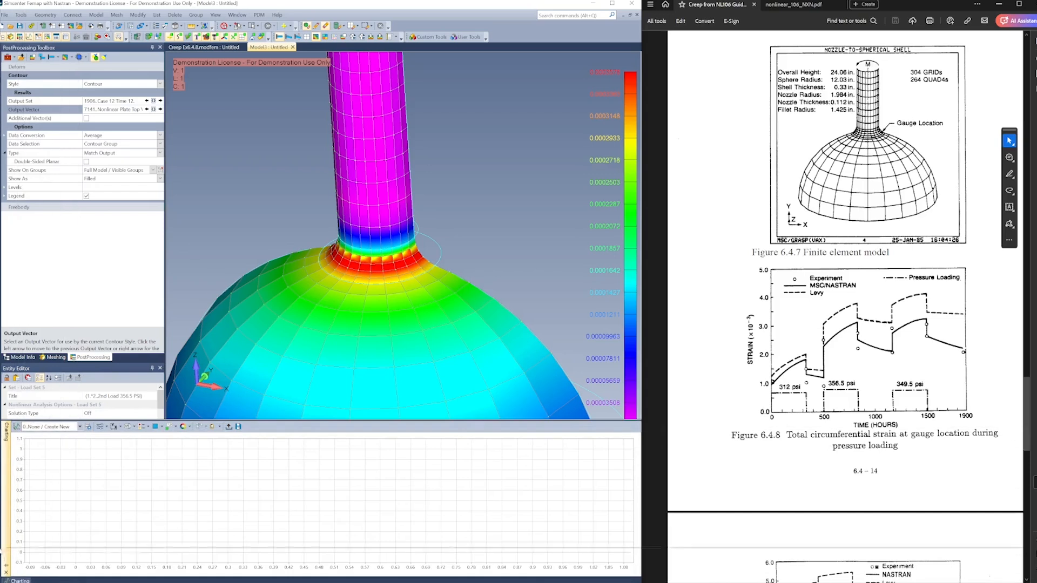
click(7, 565)
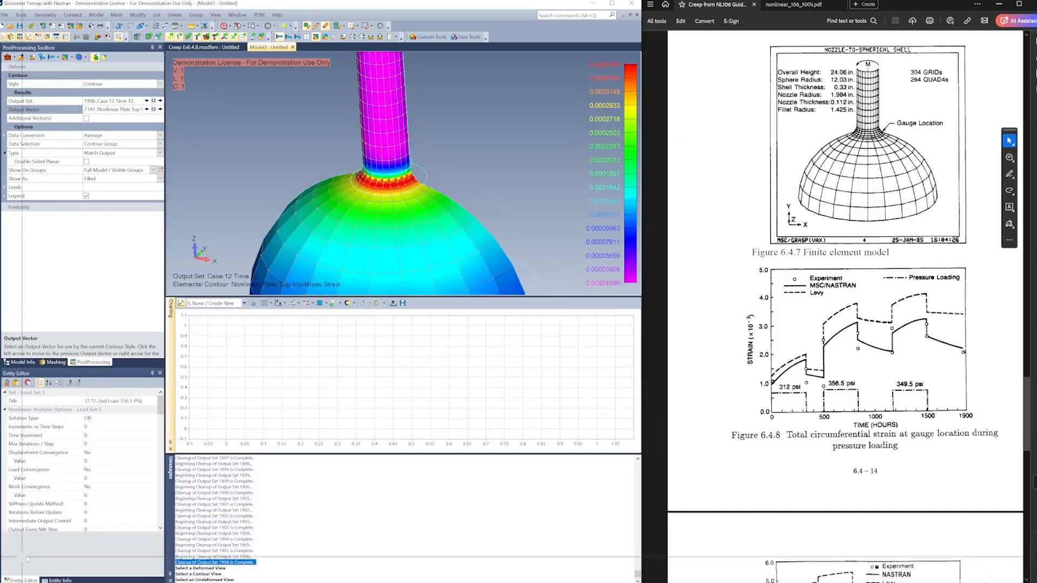
click(253, 304)
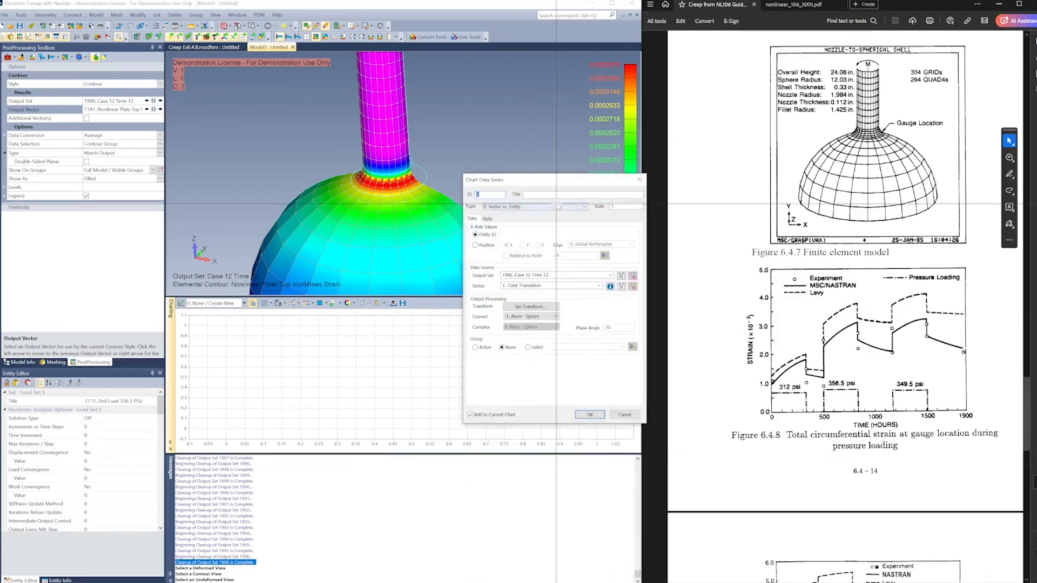
drag(569, 180, 495, 193)
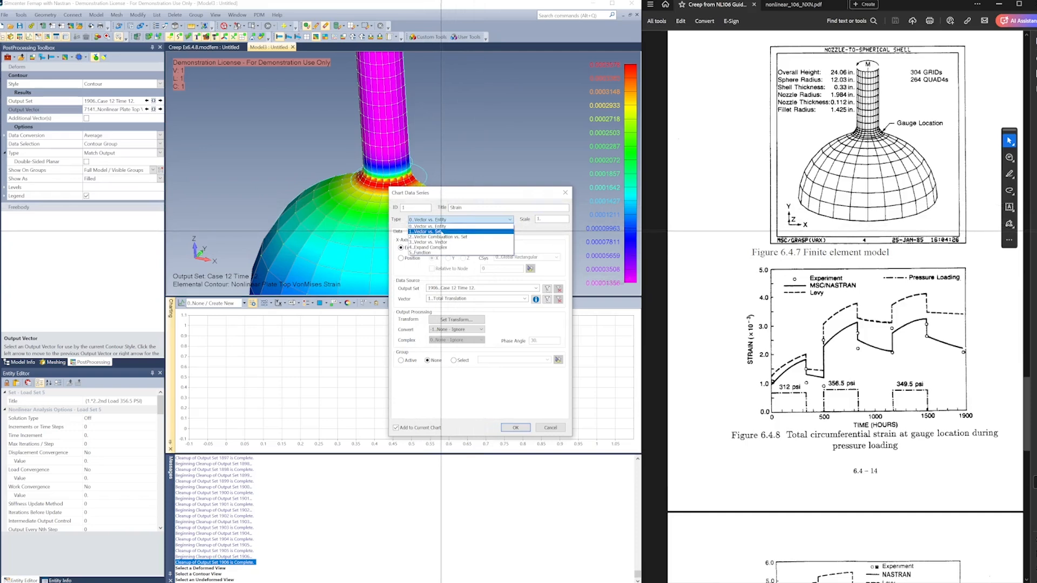
click(441, 231)
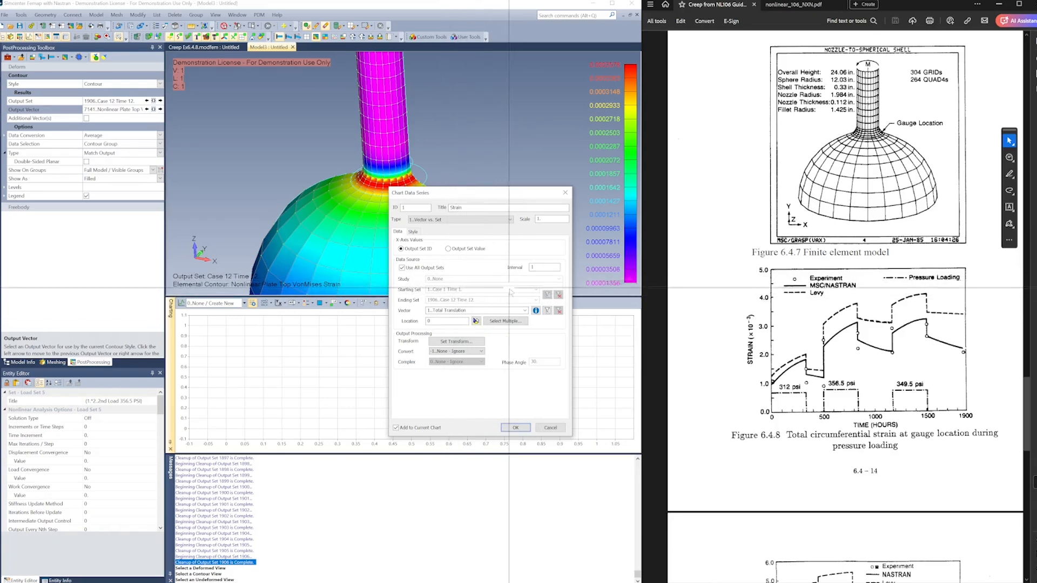
Chart the Plate Top VonMises Strain vector over all output sets for an element at the nozzle-to-shell fillet, adding only this one series
click(524, 311)
drag(527, 334, 527, 360)
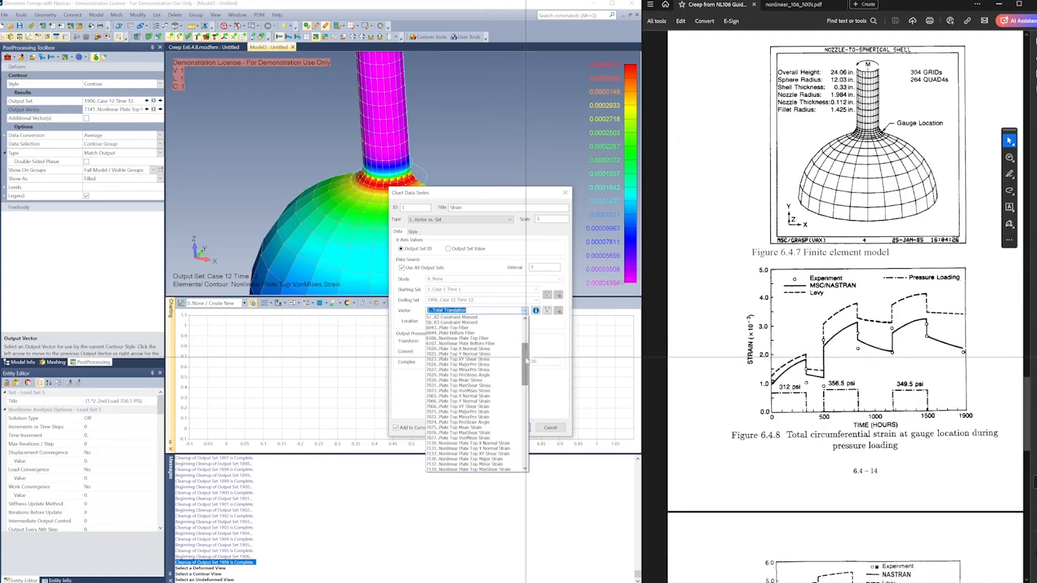
click(463, 438)
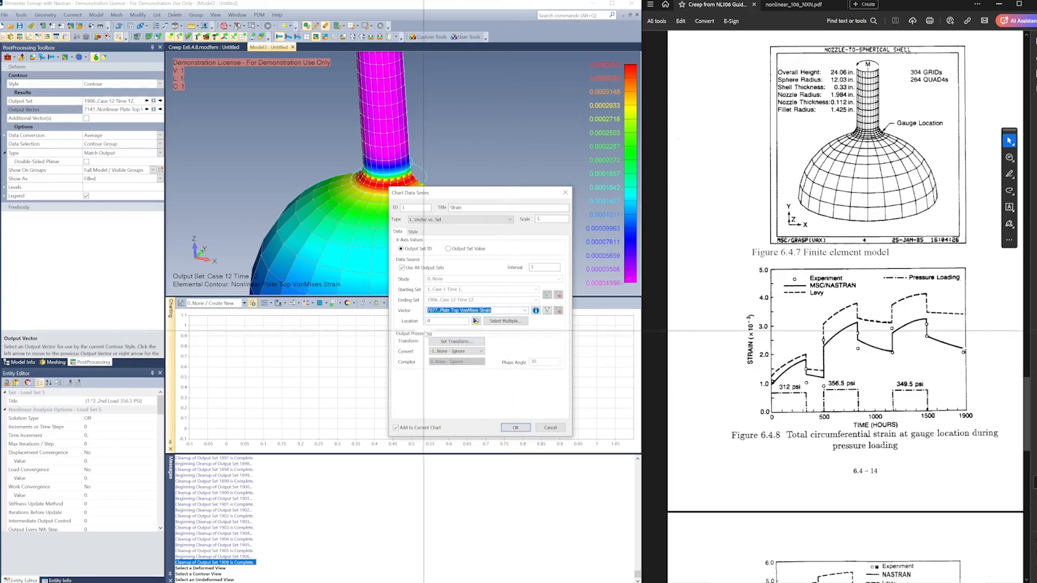
drag(496, 188, 455, 222)
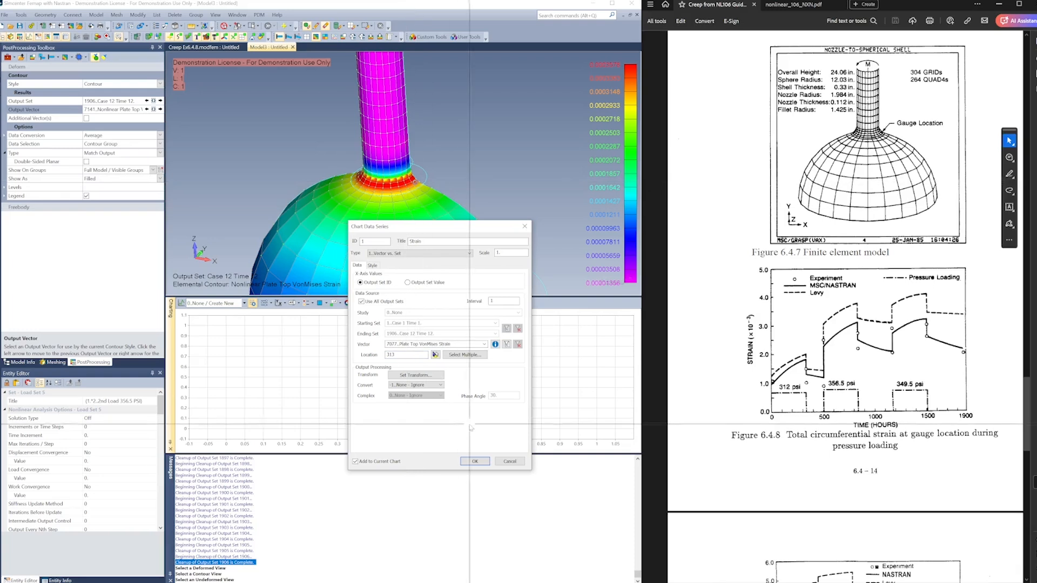
click(435, 355)
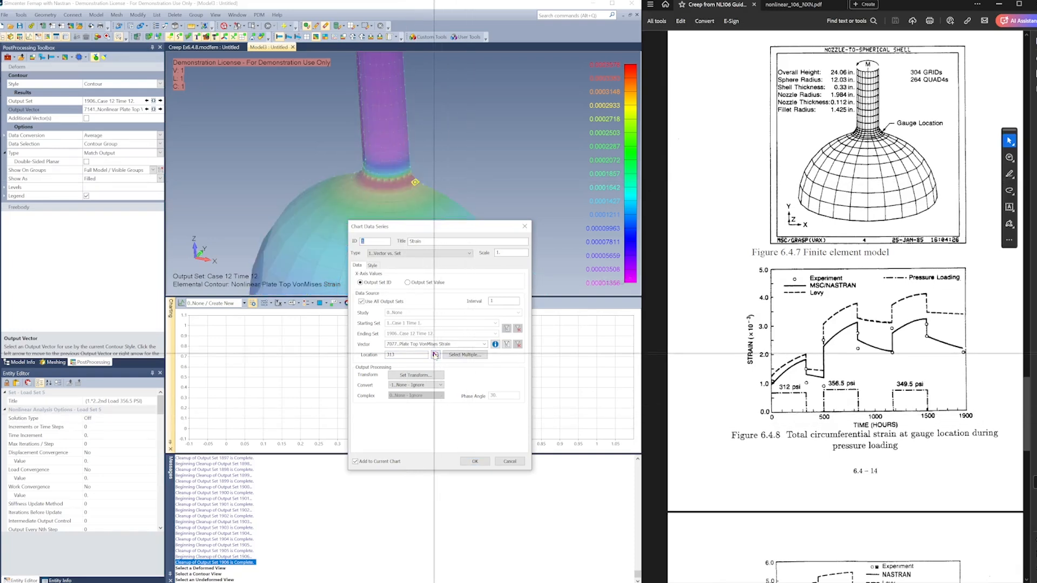
click(474, 461)
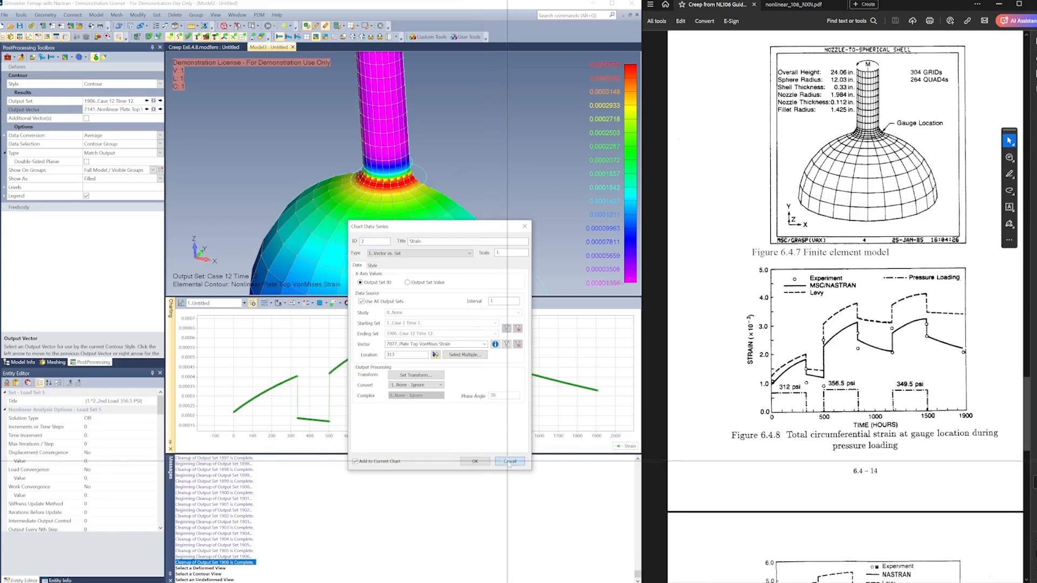
click(509, 463)
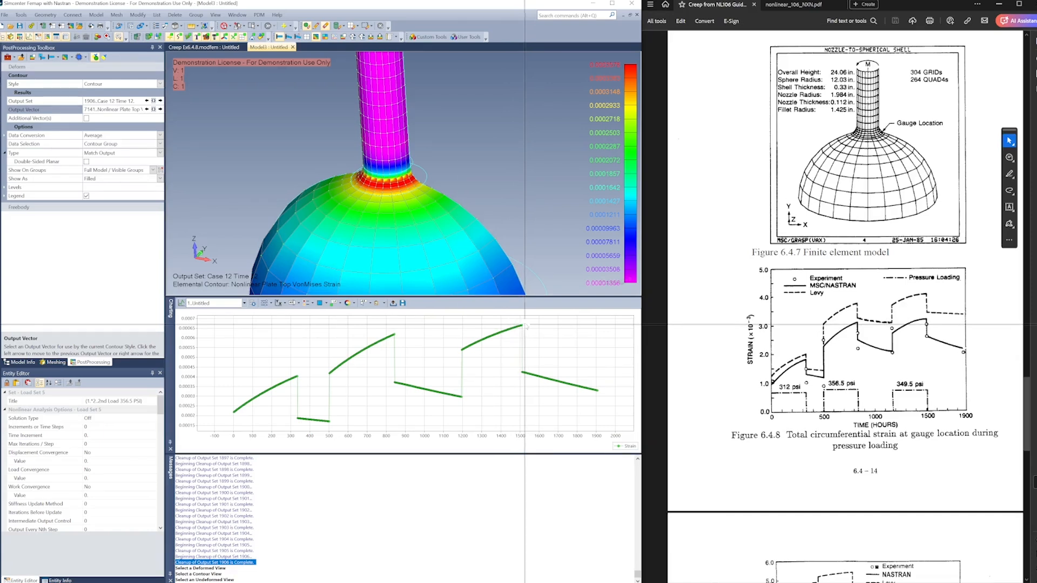
mouse_move(299, 157)
middle_down()
mouse_move(319, 183)
mouse_move(313, 170)
middle_up()
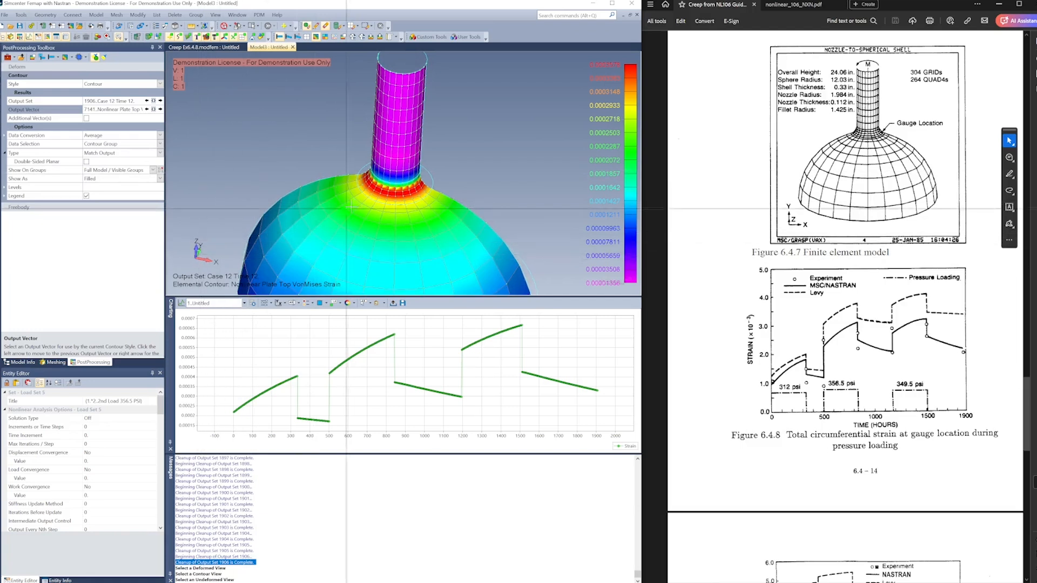
middle_drag(339, 225, 384, 199)
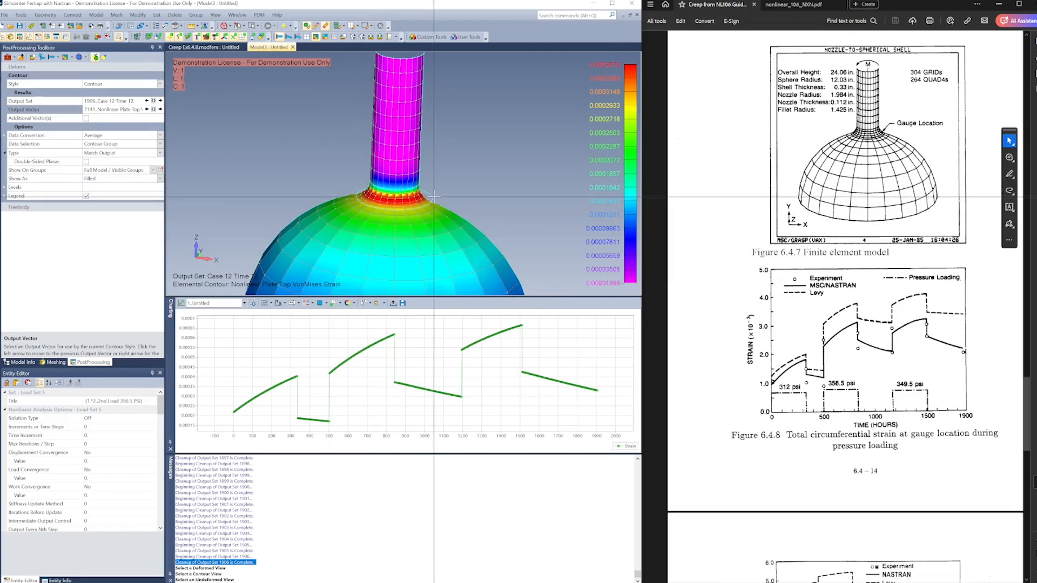
middle_drag(434, 200, 419, 200)
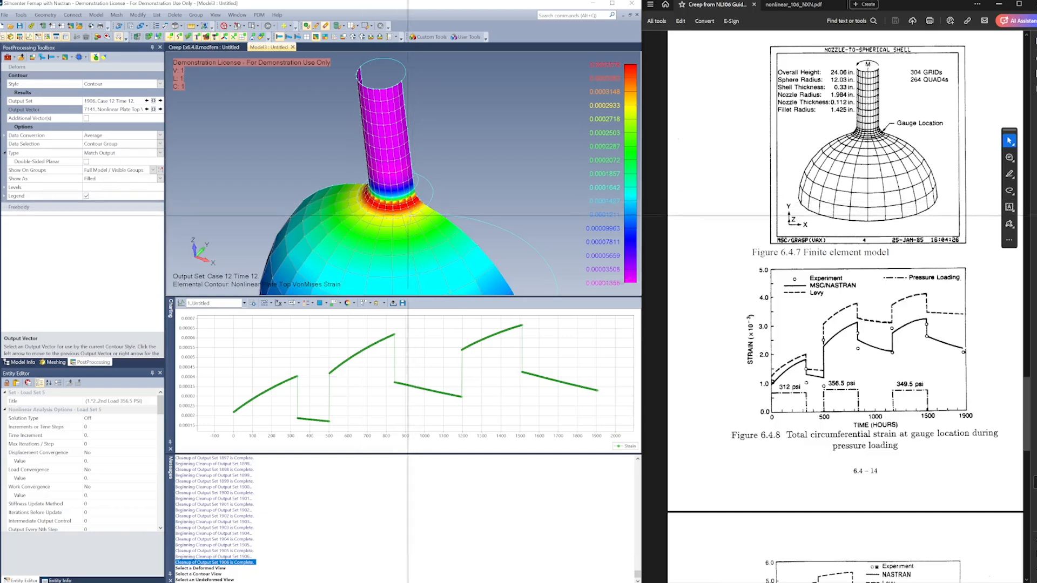
middle_drag(367, 221, 413, 197)
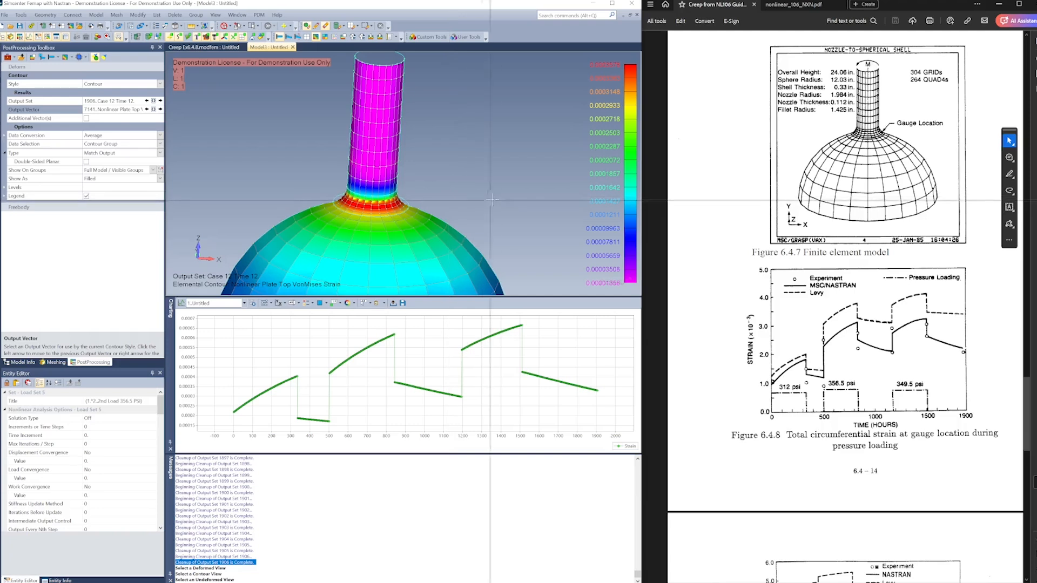
middle_drag(489, 198, 464, 197)
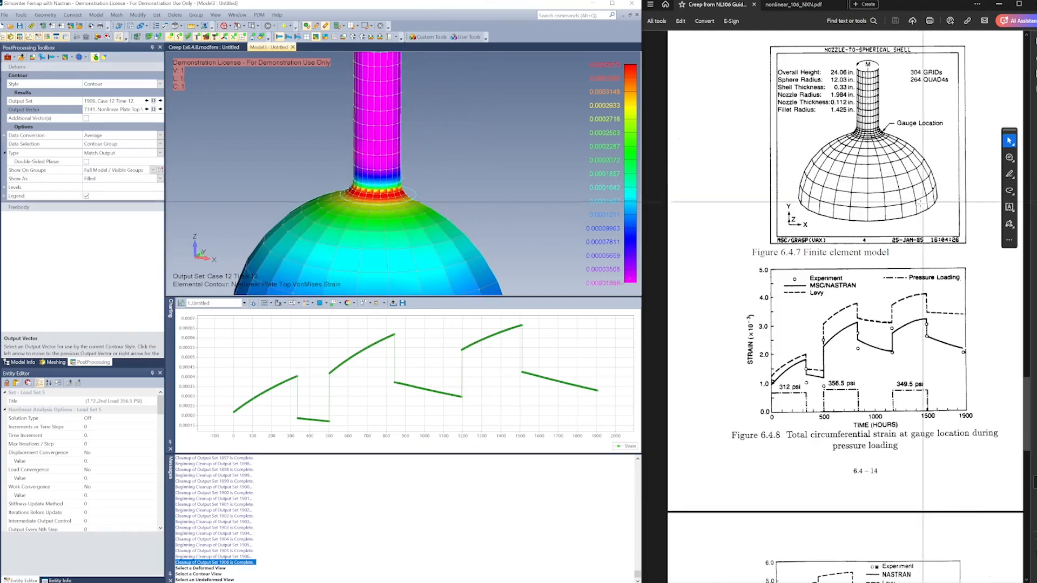